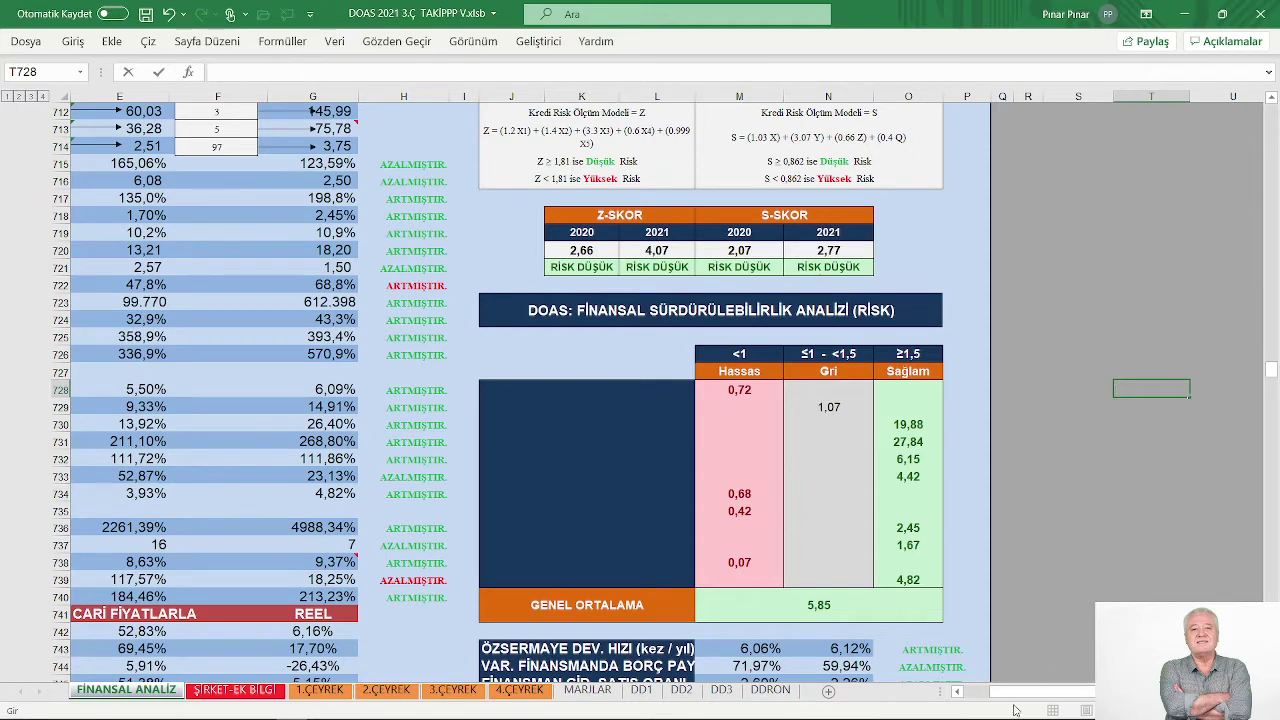
- Return to the FİNANSAL ANALİZ sheet's main menu from the DOAS: FON KAYNAK KULLANIMI section
left_click(955, 695)
scroll(516, 427, "down", 2)
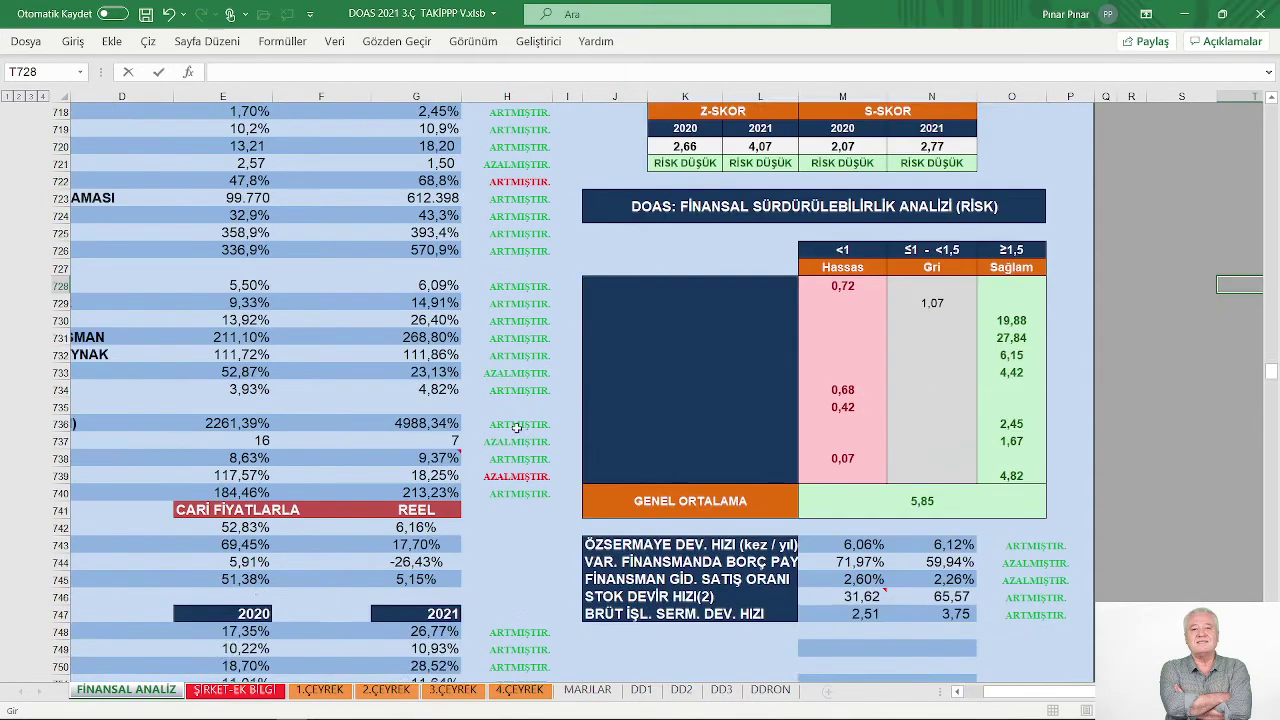
scroll(516, 427, "down", 10)
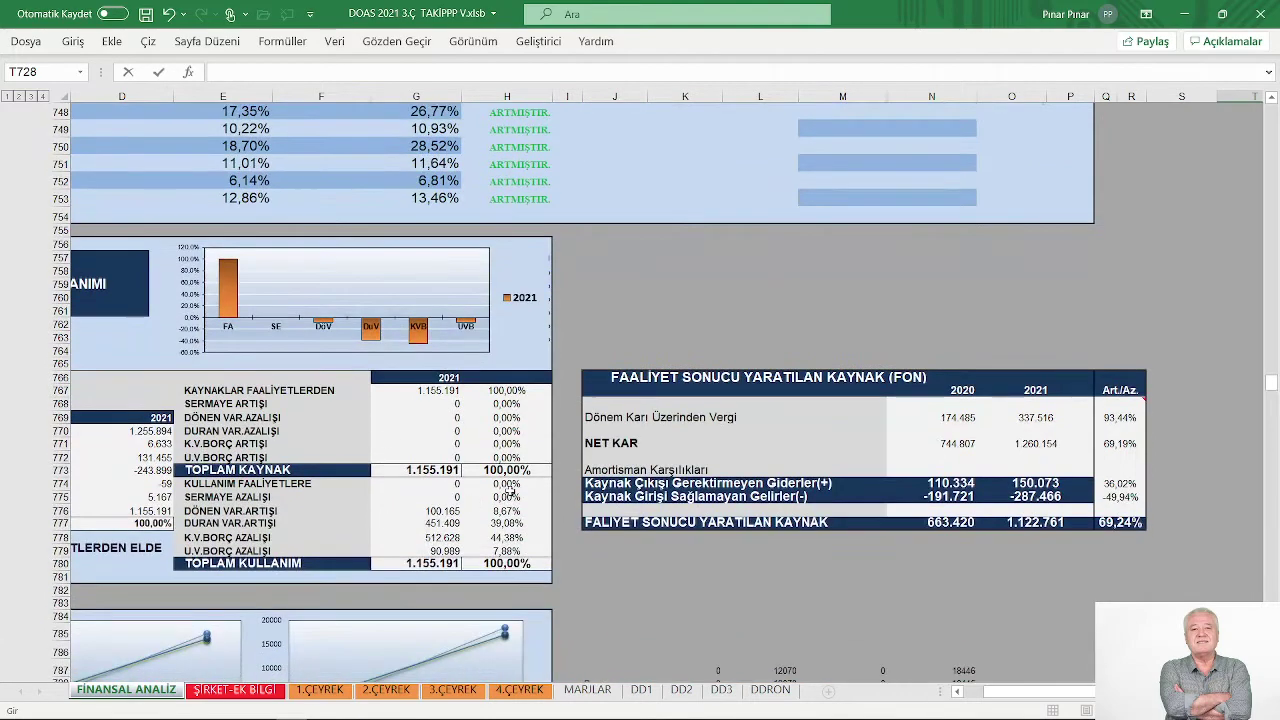
scroll(512, 494, "up", 2)
left_click(973, 697)
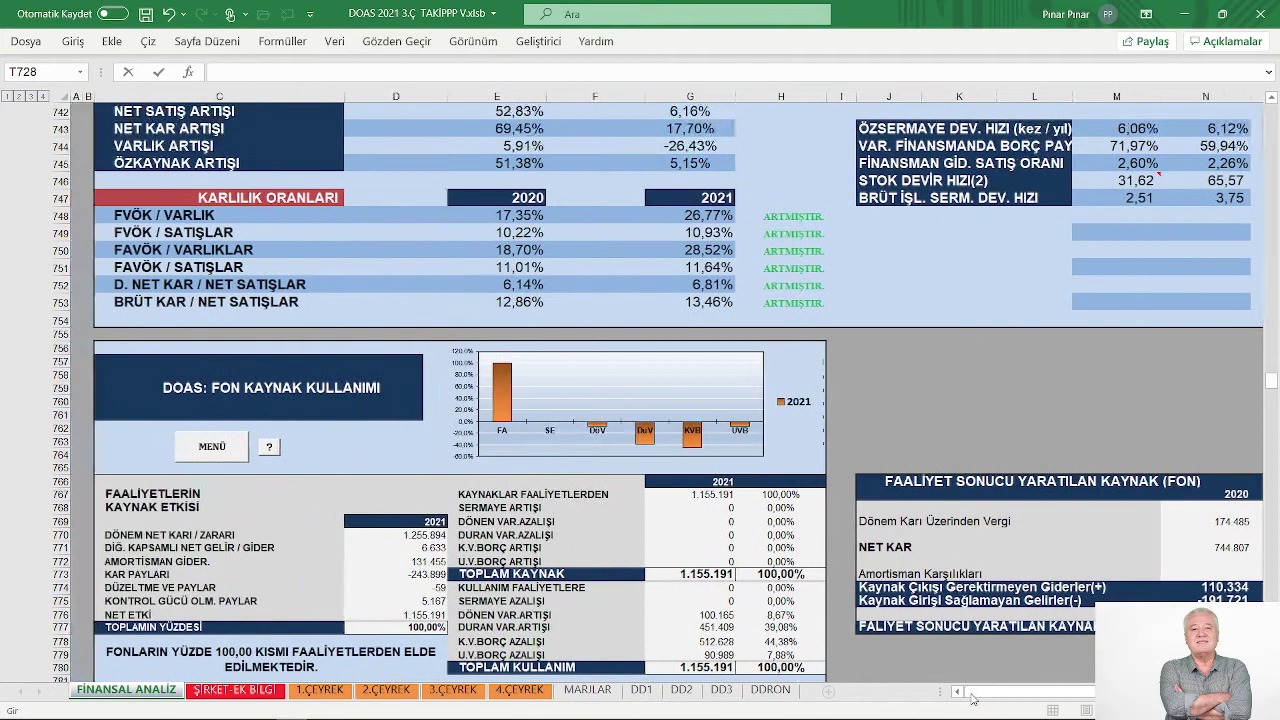
left_click(211, 449)
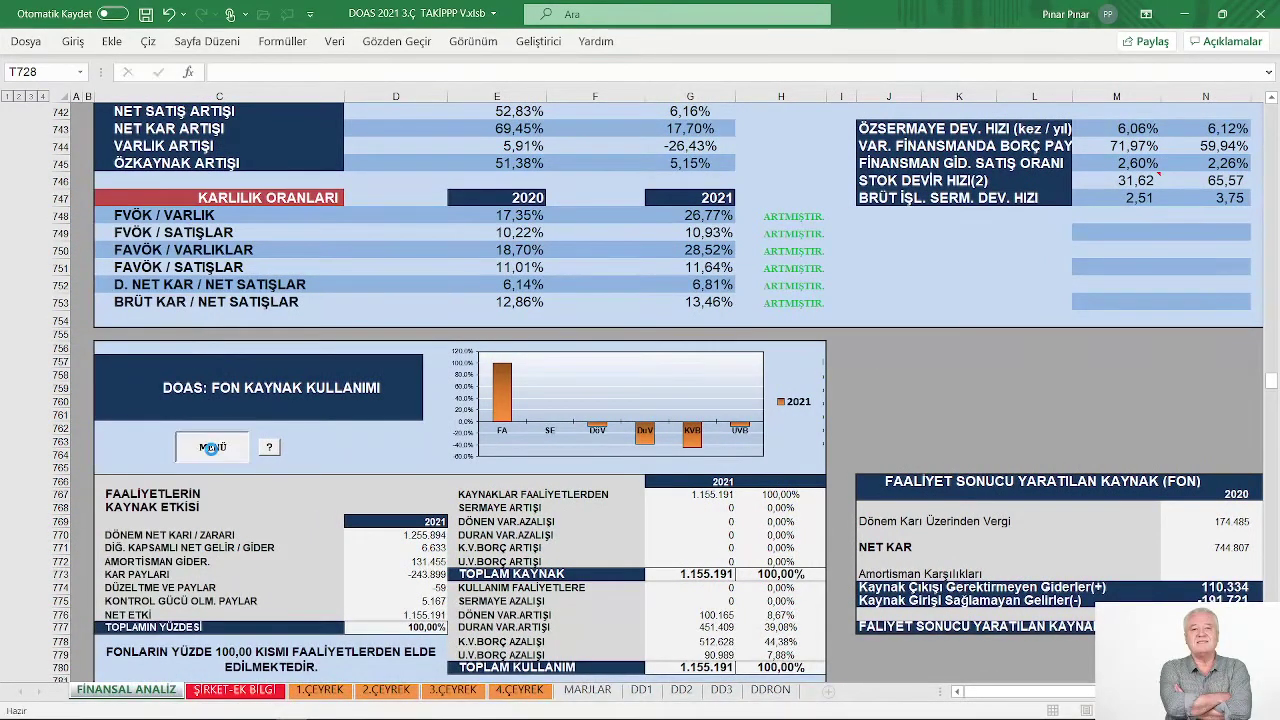
- Examine the cash and receivables rows of the DOAS: VARLIKLAR table, including its chart and the ratio columns beside it
scroll(617, 334, "down", 1)
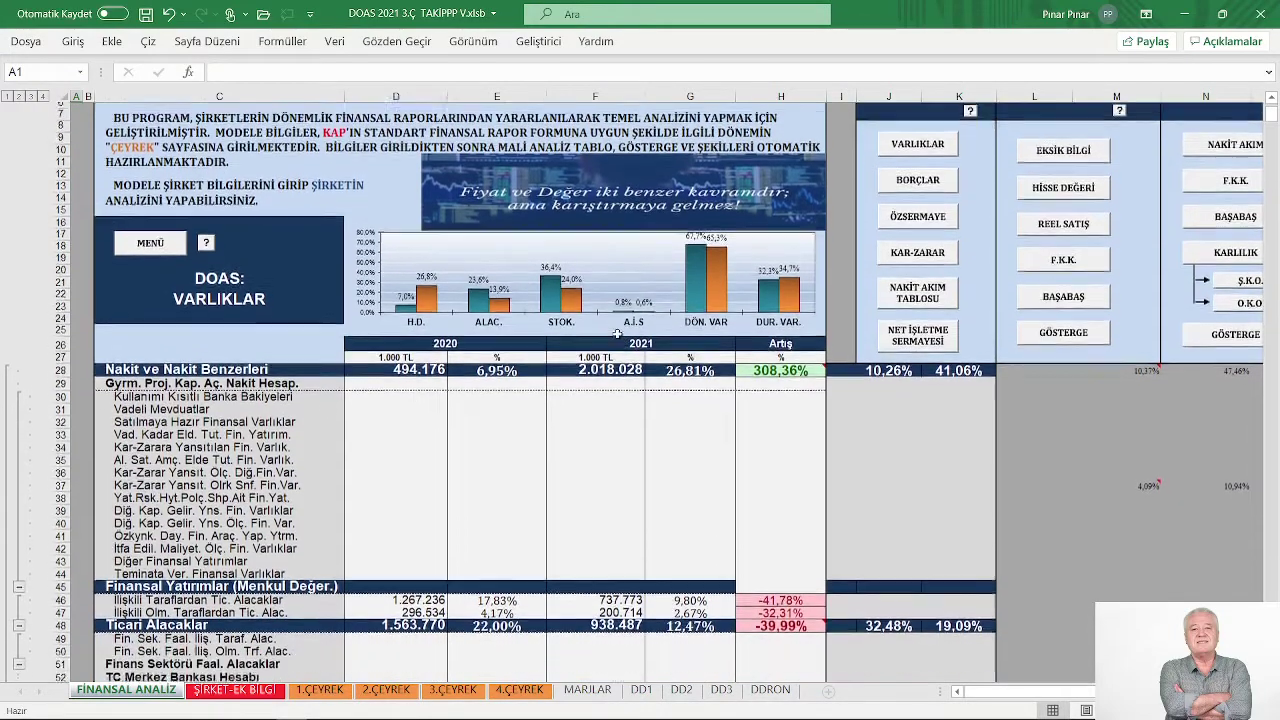
scroll(617, 334, "down", 2)
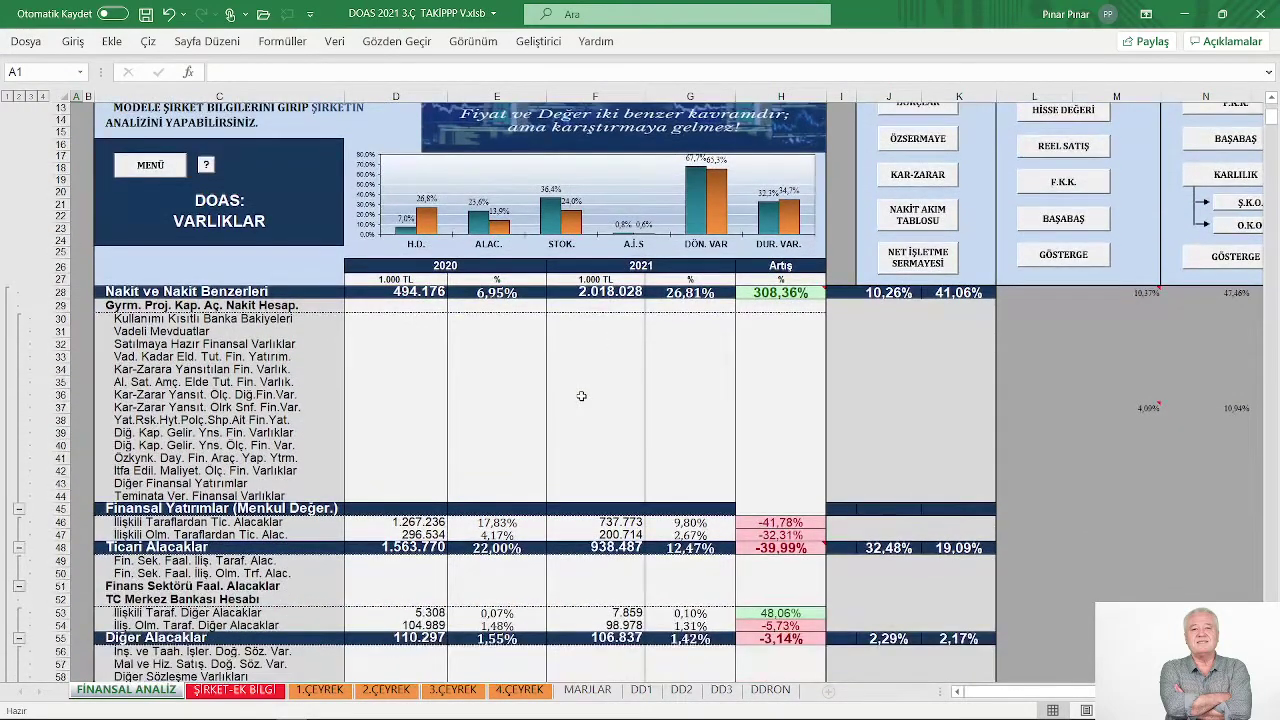
scroll(581, 394, "up", 1)
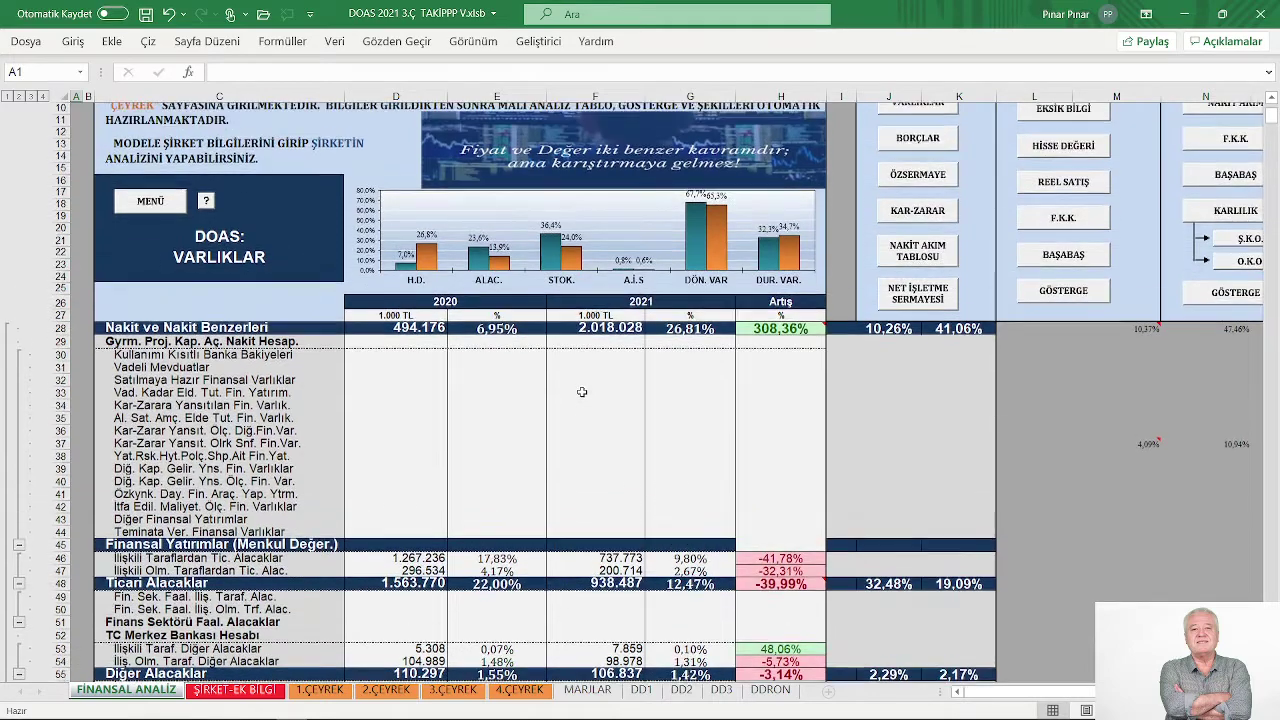
scroll(581, 392, "down", 1)
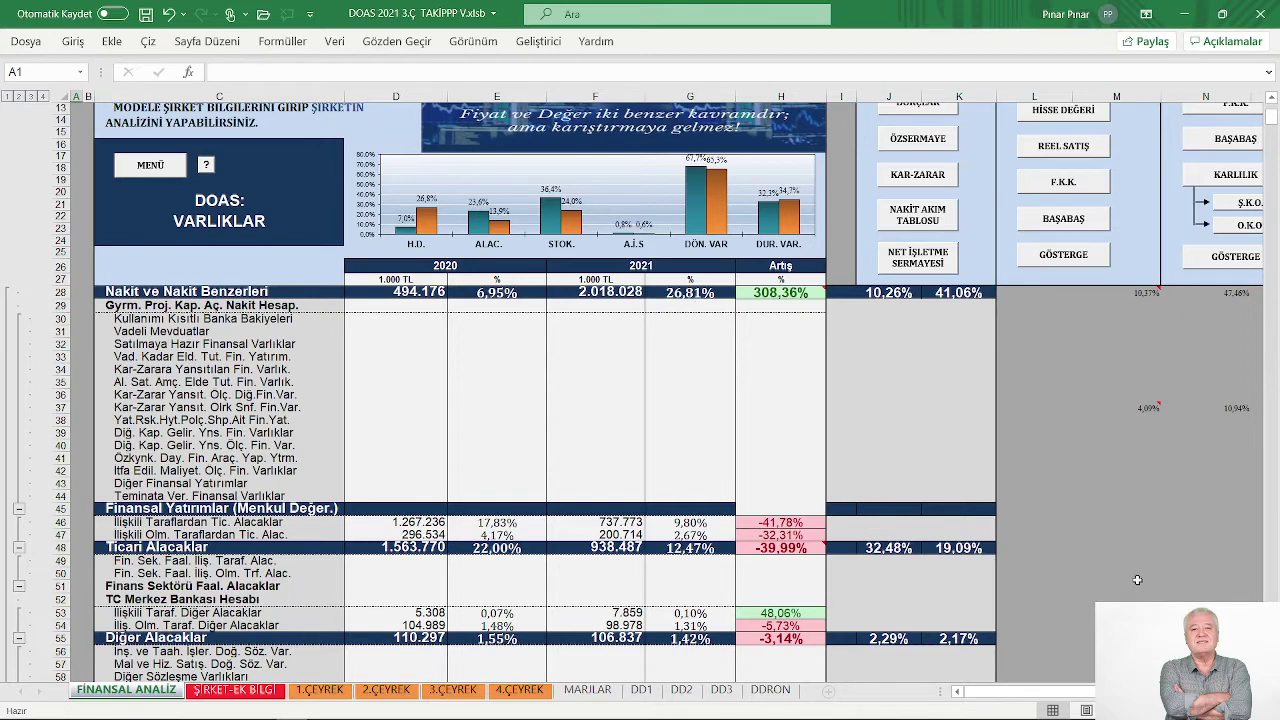
scroll(911, 339, "right", 2)
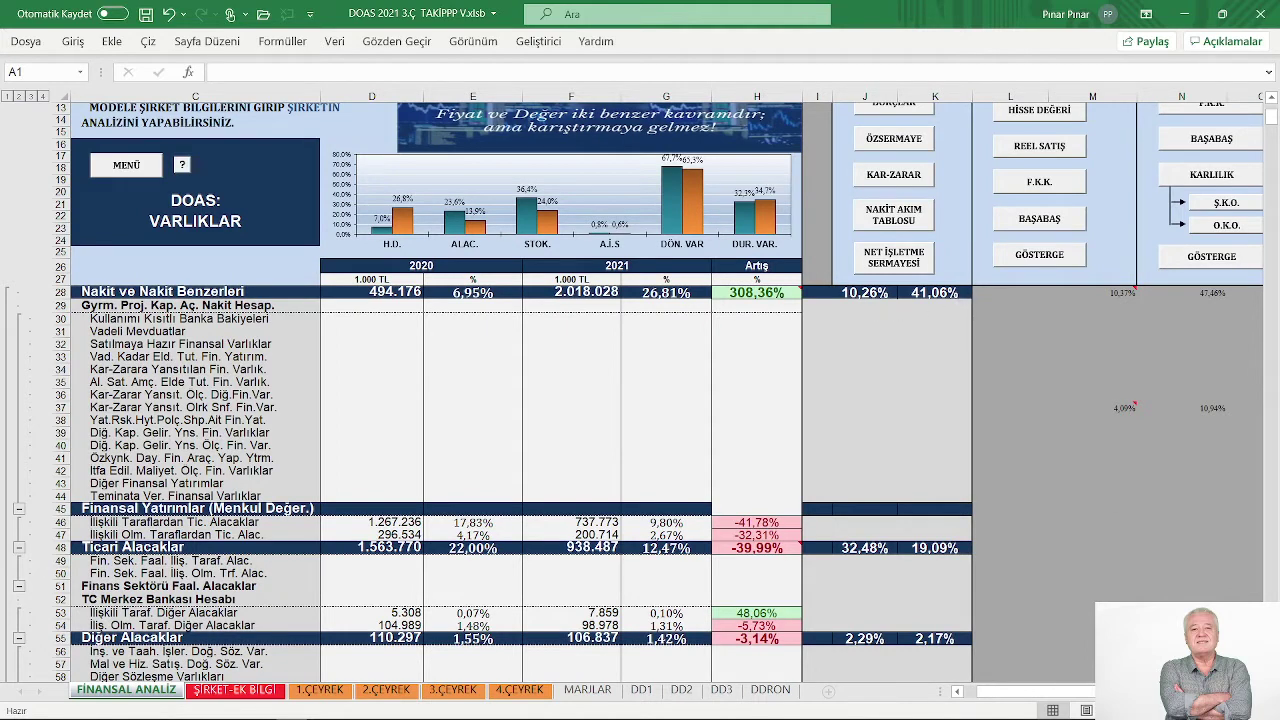
scroll(1080, 558, "right", 2)
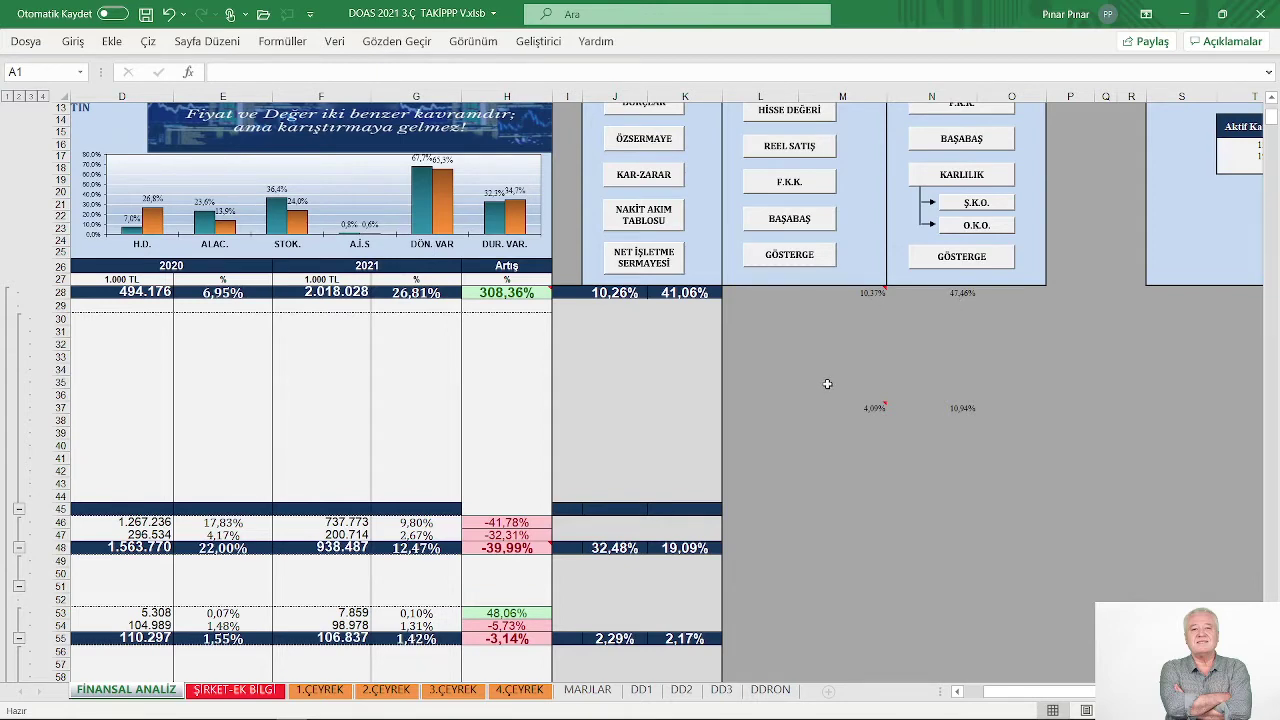
scroll(830, 387, "down", 1)
scroll(850, 390, "down", 1)
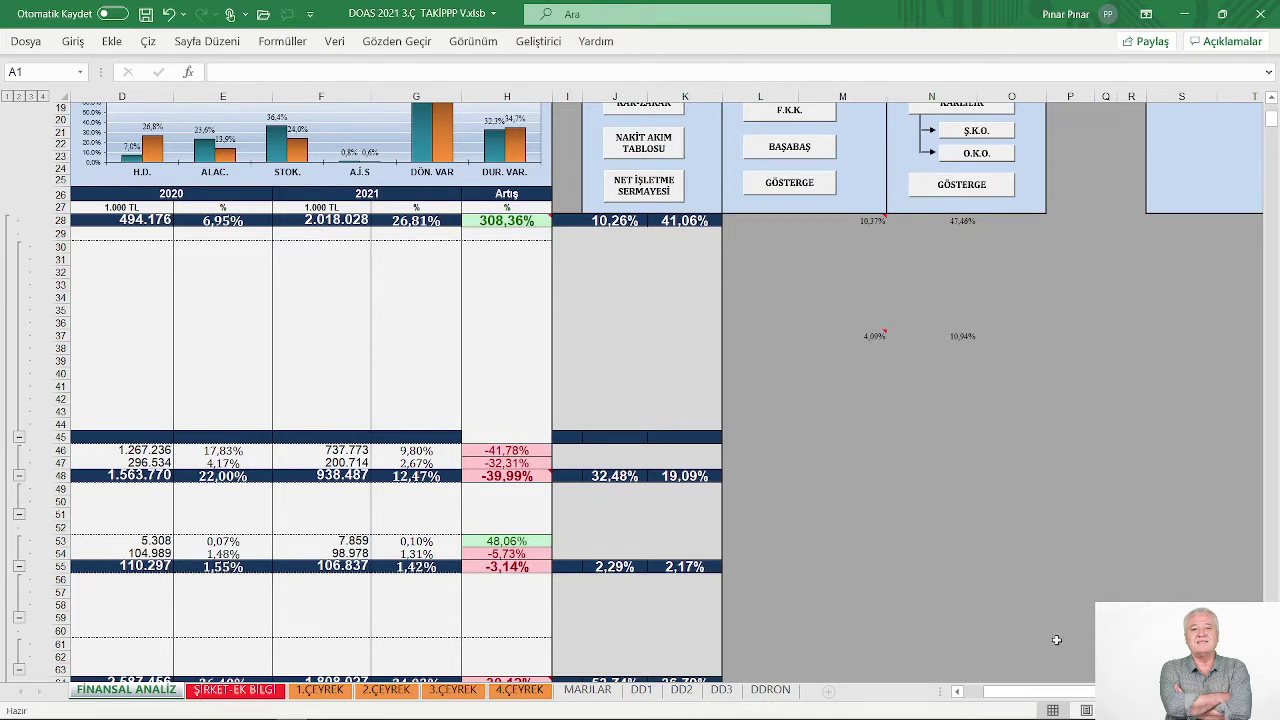
left_click(957, 691)
left_click(957, 691)
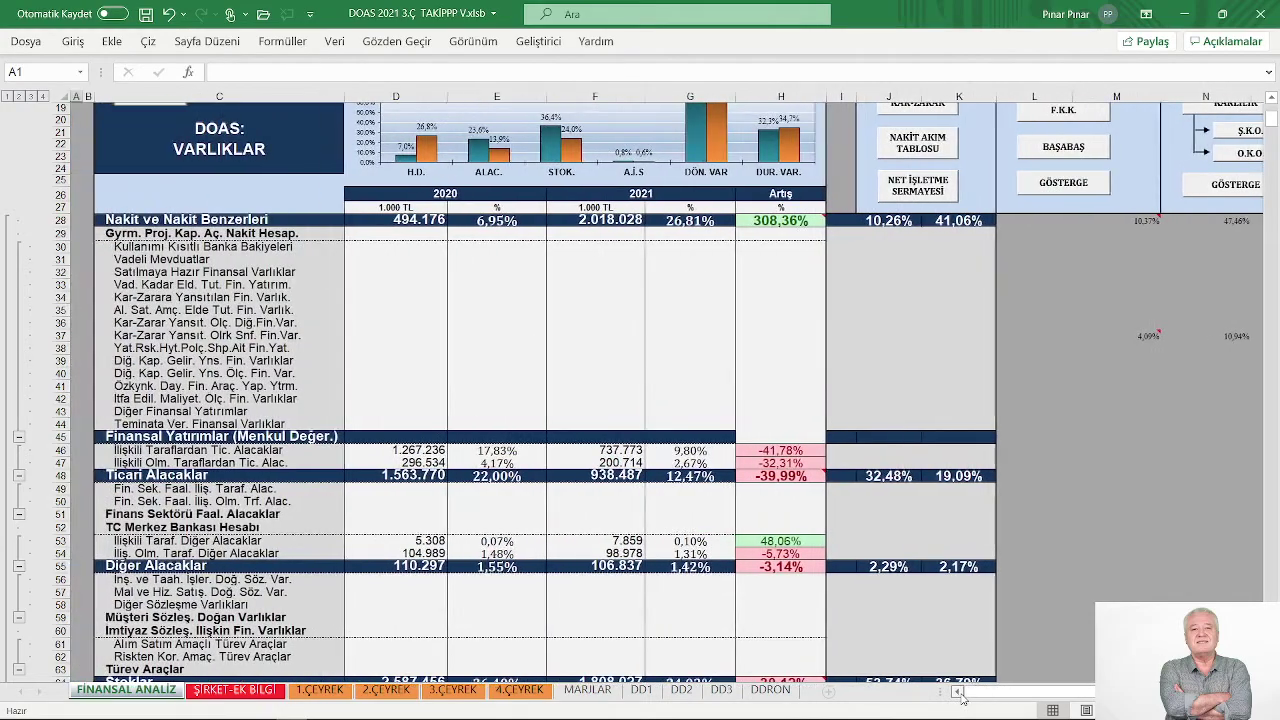
- Review the current assets from trade receivables and inventories through the TOPLAM DÖNEN VARLIKLAR row
scroll(636, 458, "down", 3)
scroll(636, 458, "down", 2)
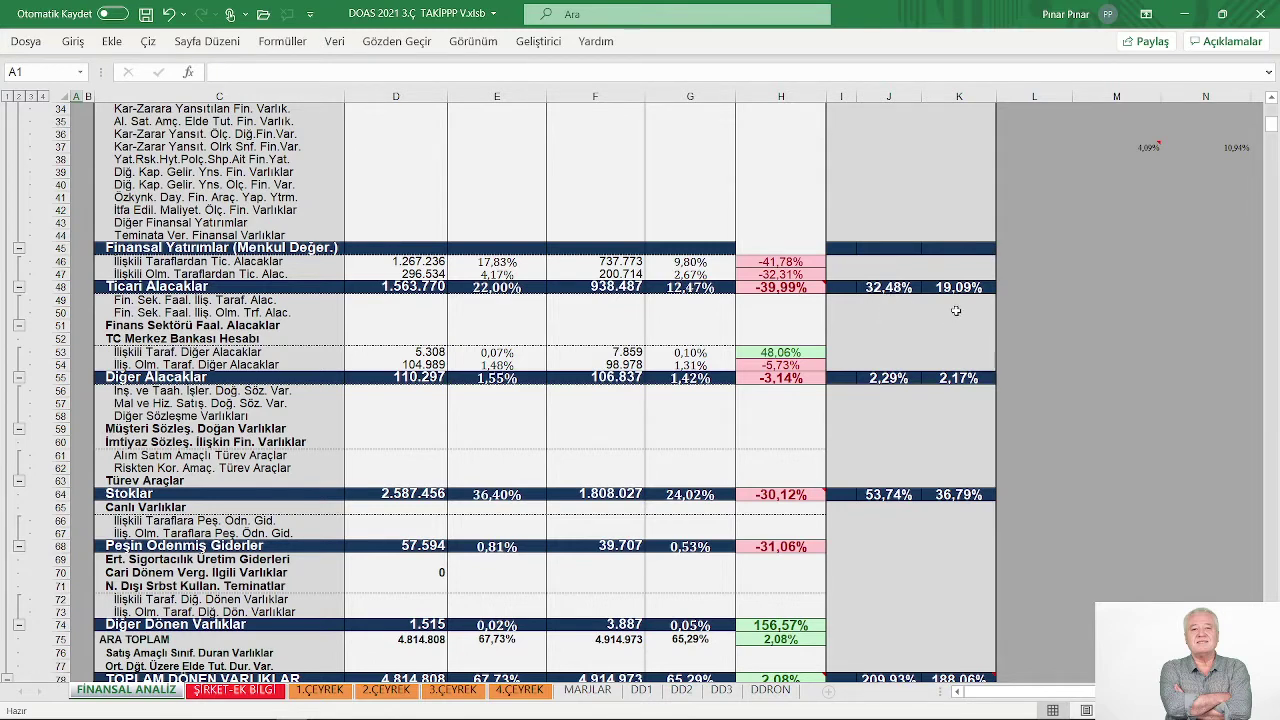
scroll(955, 310, "down", 4)
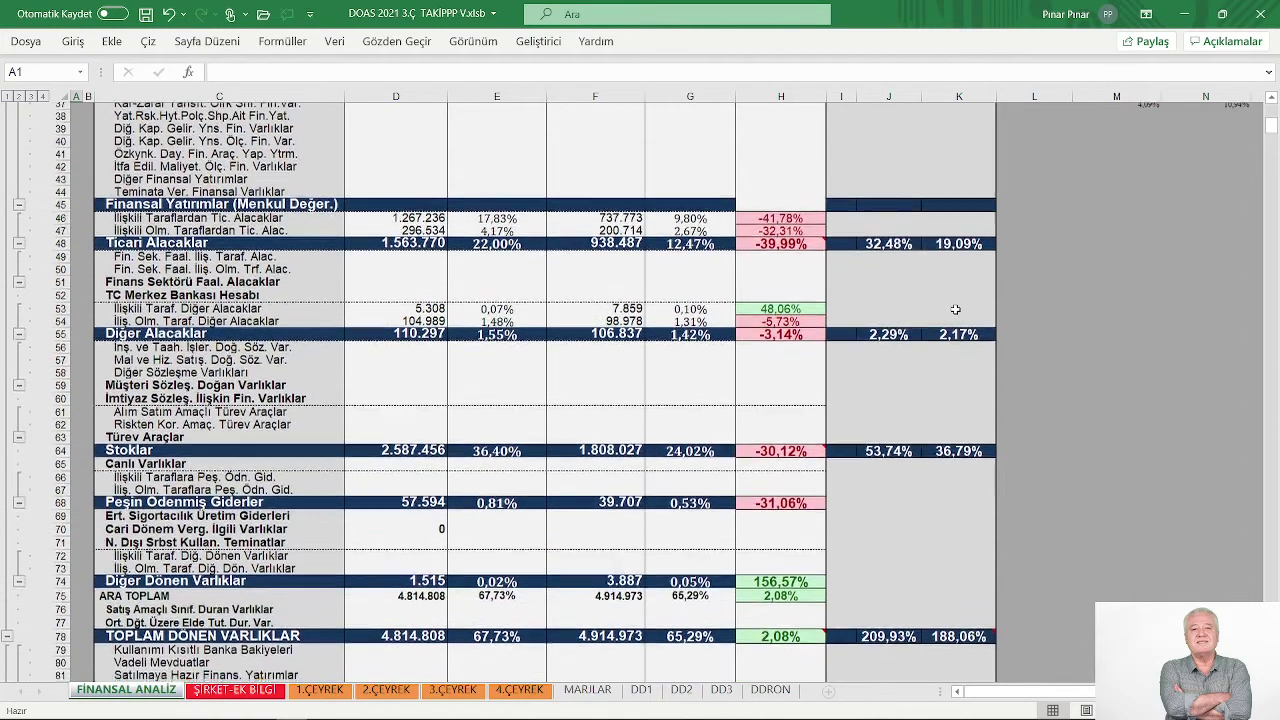
scroll(955, 310, "down", 3)
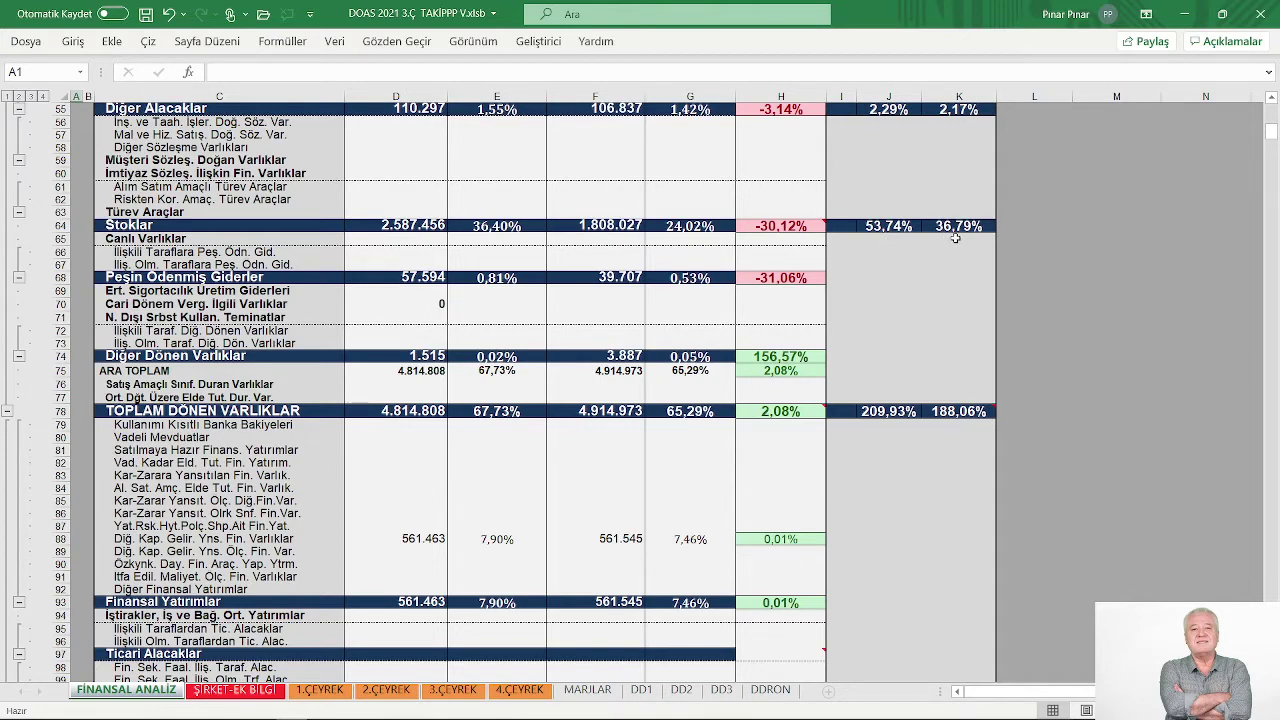
scroll(955, 238, "down", 2)
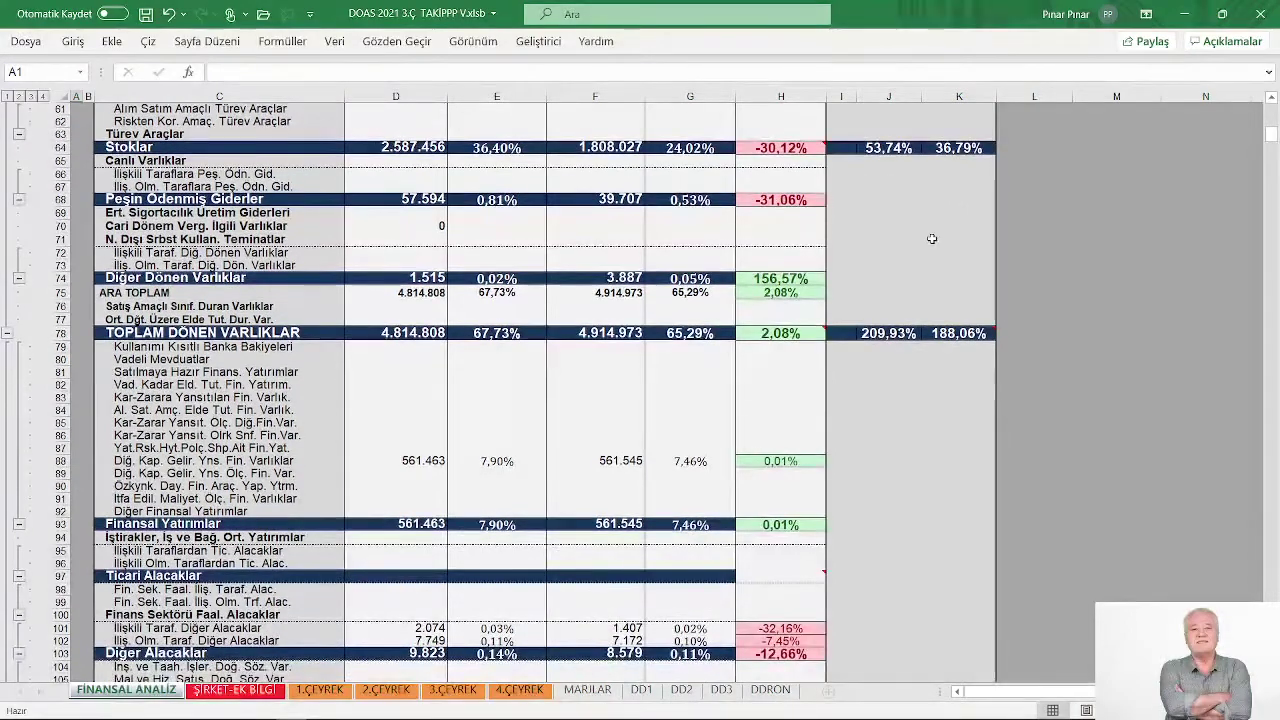
scroll(900, 239, "down", 2)
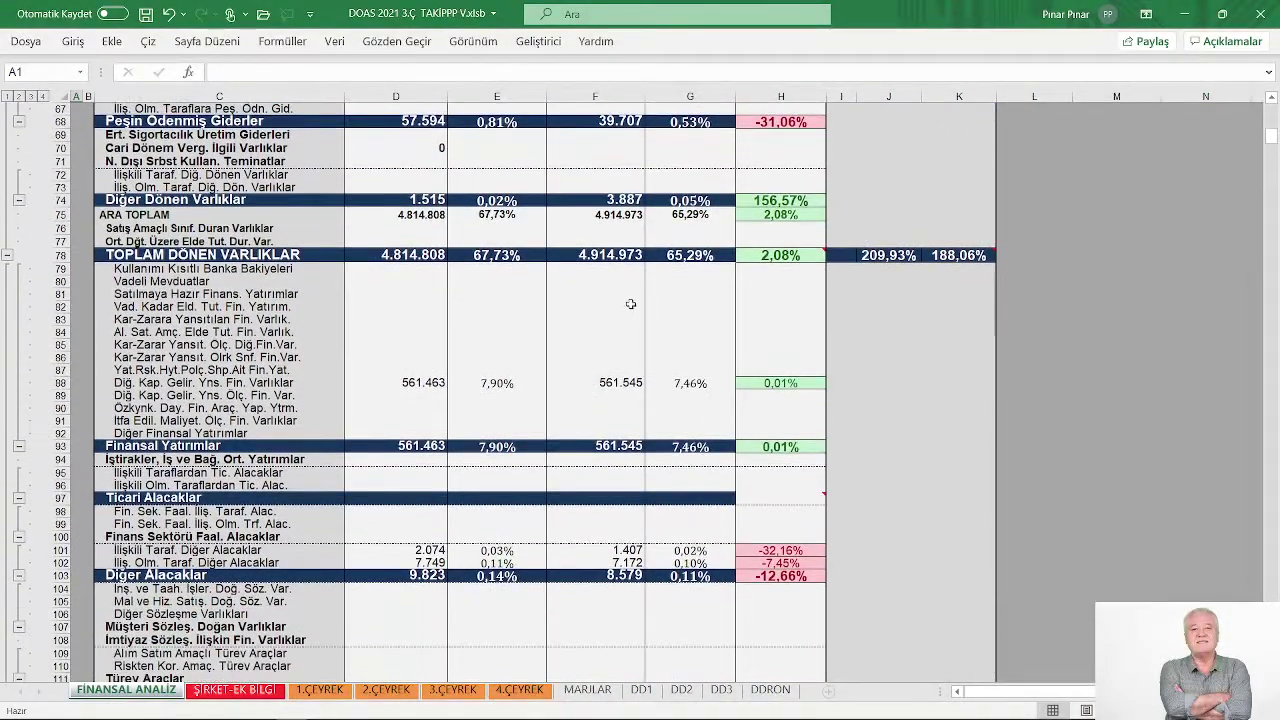
scroll(631, 304, "down", 1)
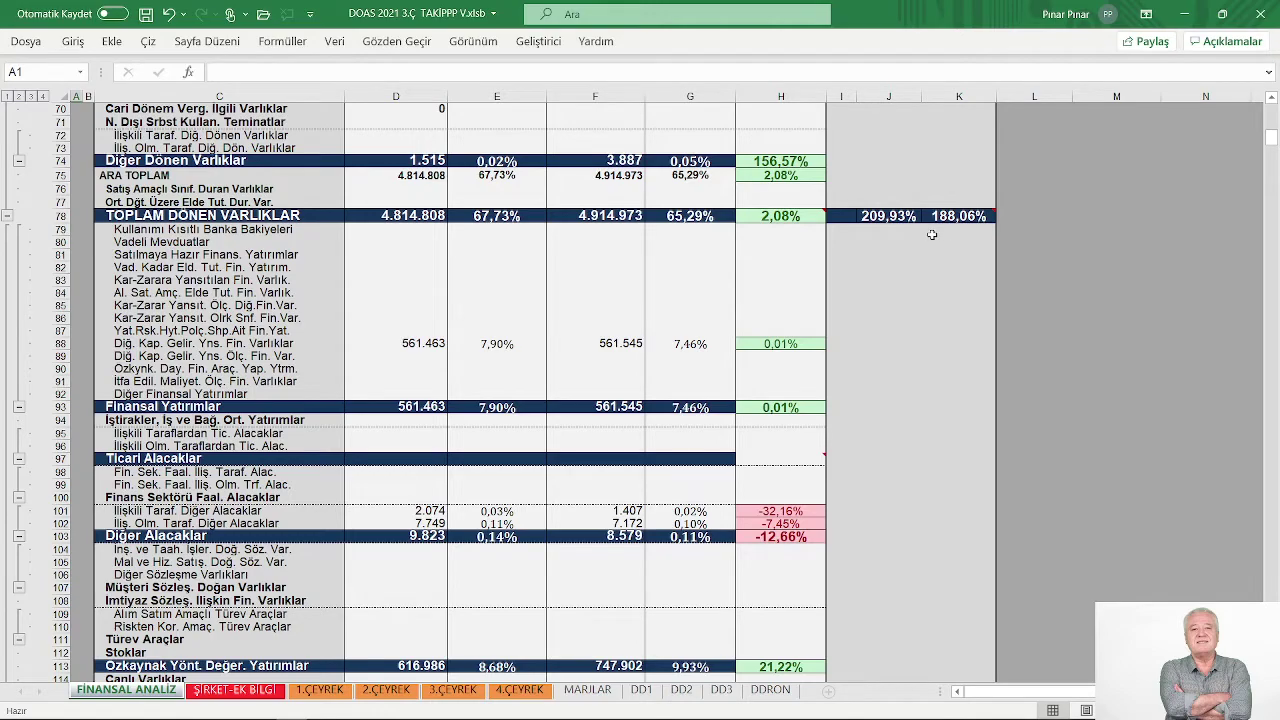
- Review the non-current assets, from financial investments and tangible assets through the TOPLAM AKTİFLER row
scroll(931, 242, "down", 2)
scroll(931, 242, "down", 8)
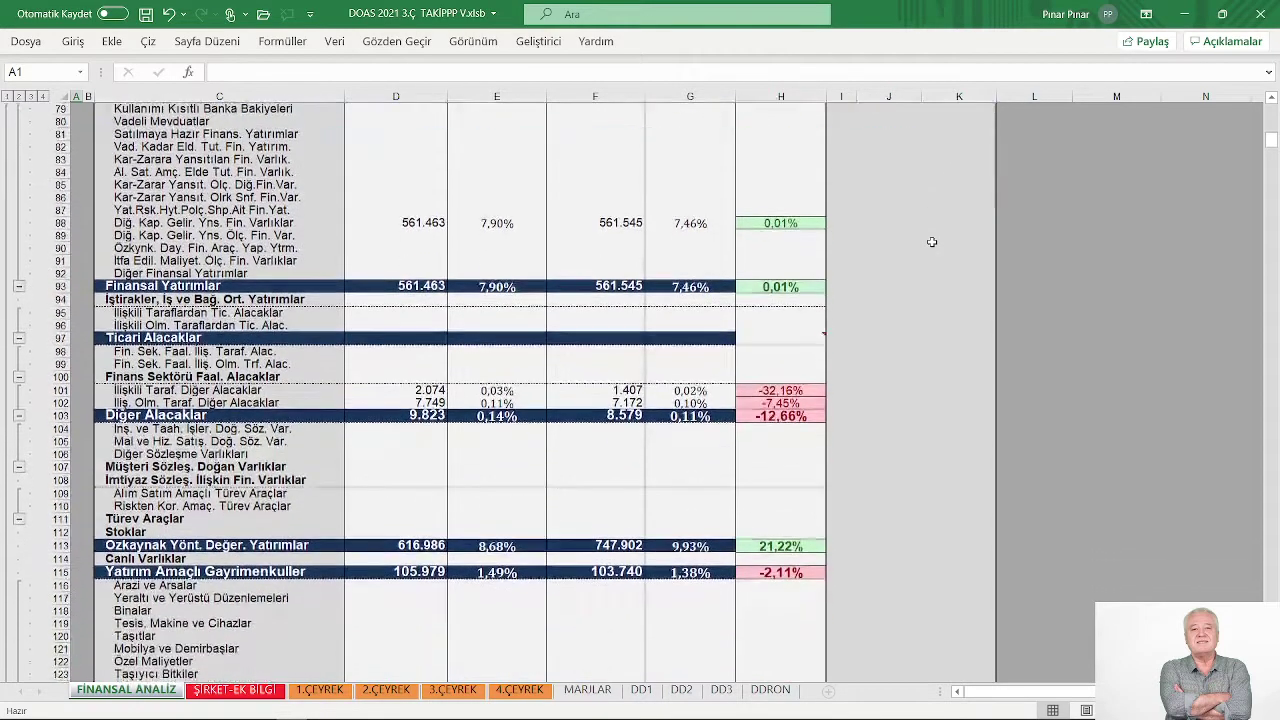
scroll(915, 284, "up", 5)
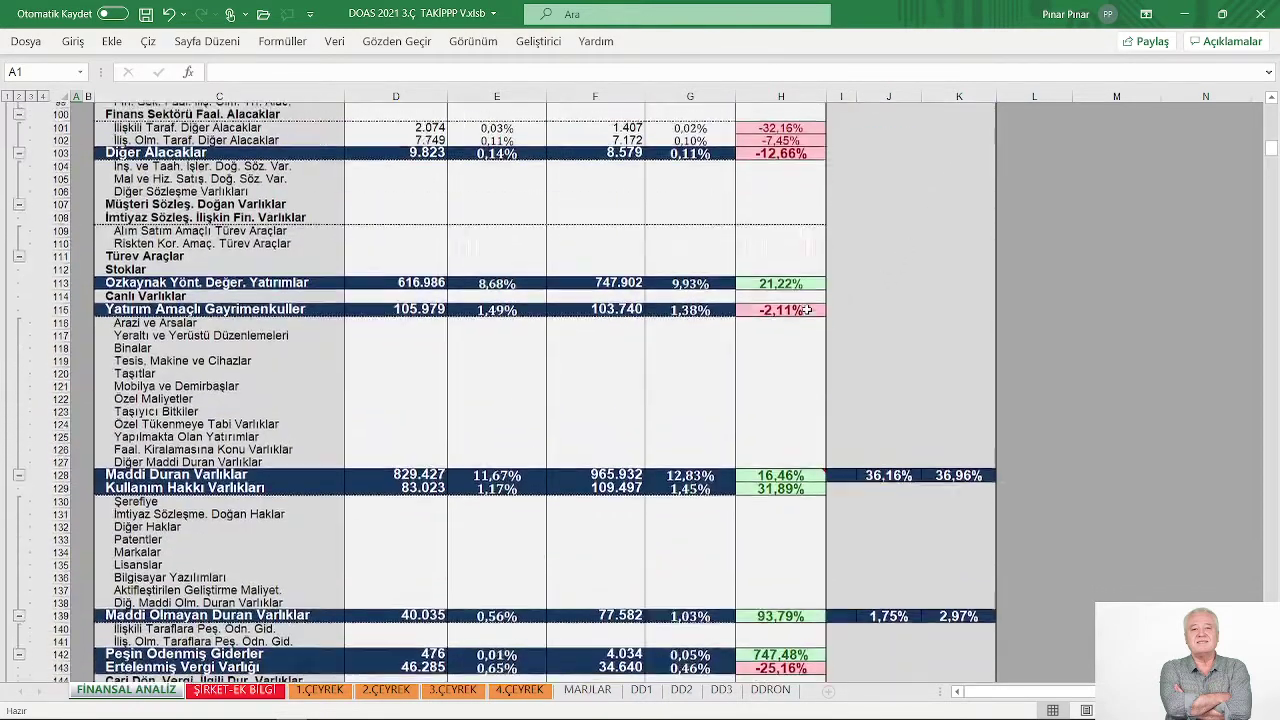
scroll(915, 284, "down", 3)
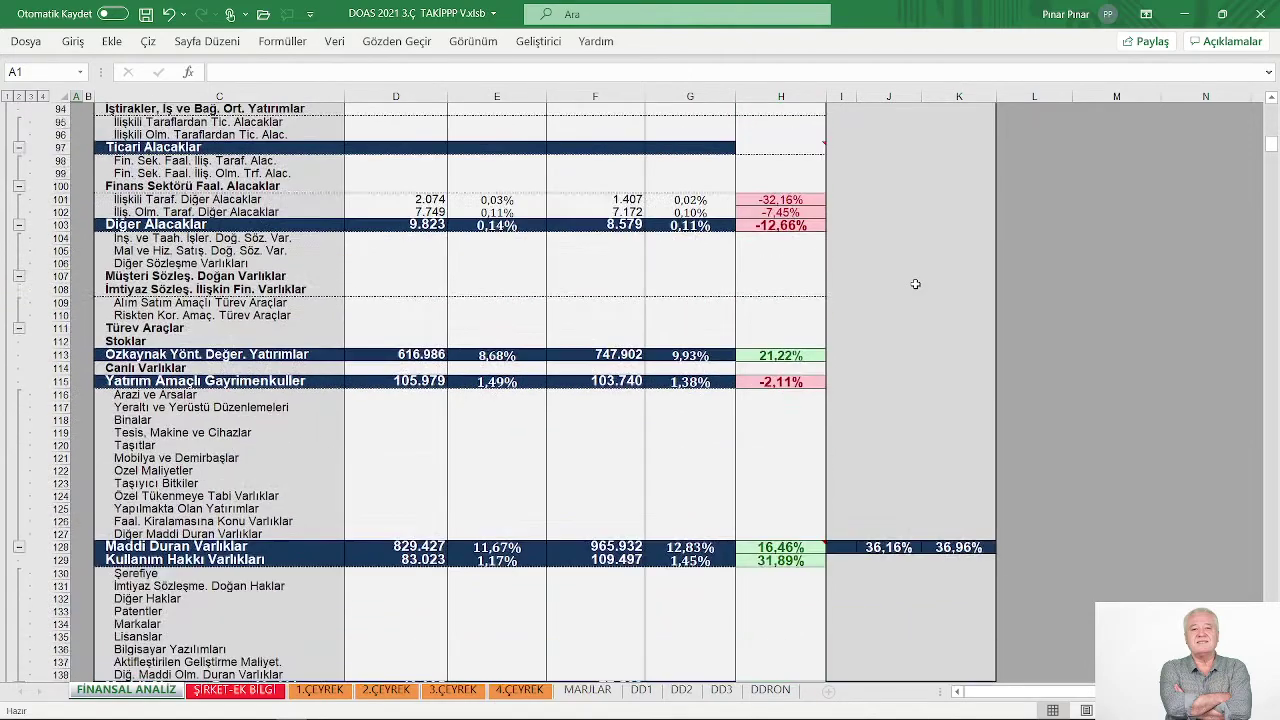
scroll(915, 284, "down", 5)
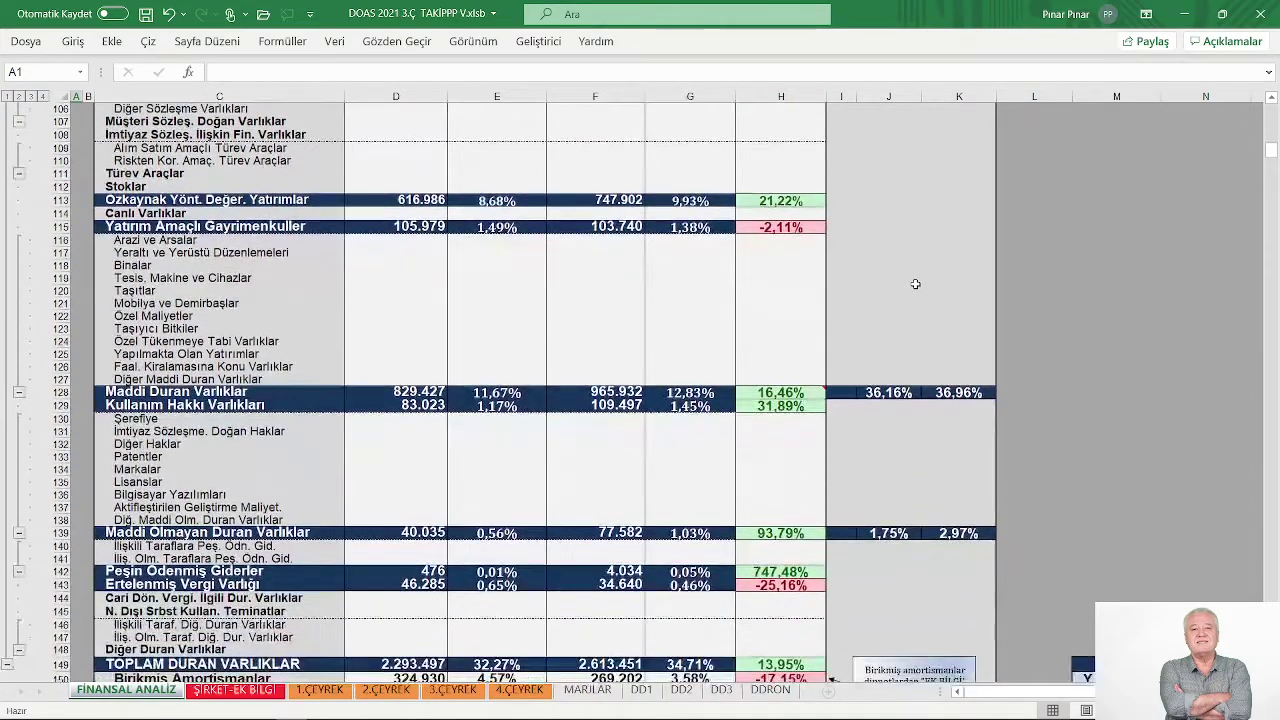
scroll(915, 284, "down", 2)
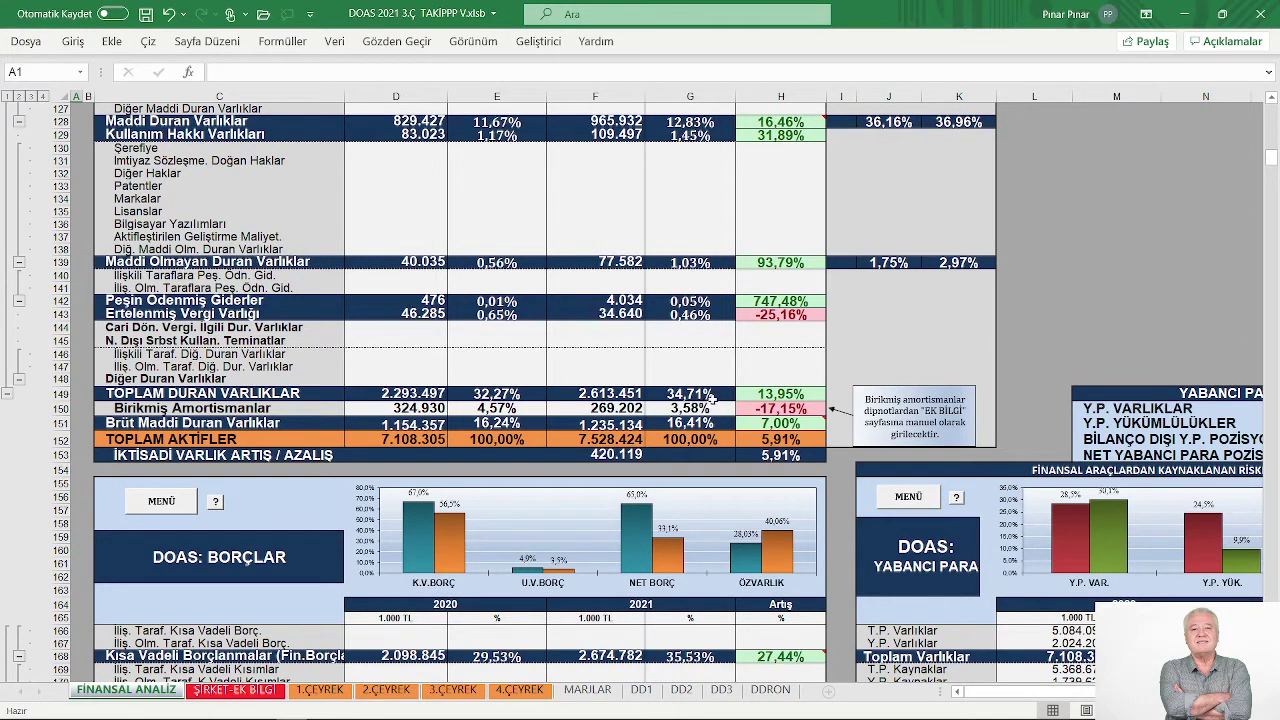
scroll(712, 398, "down", 2)
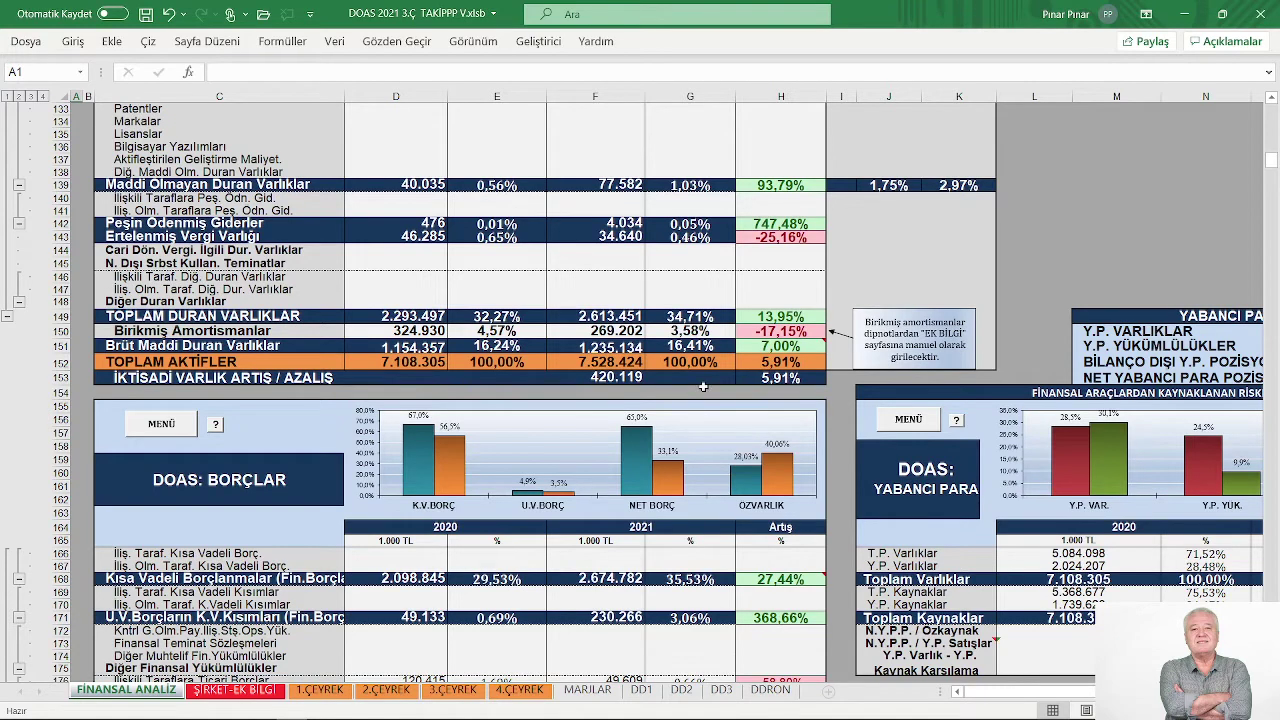
- Examine the DOAS: BORÇLAR chart comparing short-term, long-term and net debt with equity for 2020 and 2021
scroll(703, 386, "down", 2)
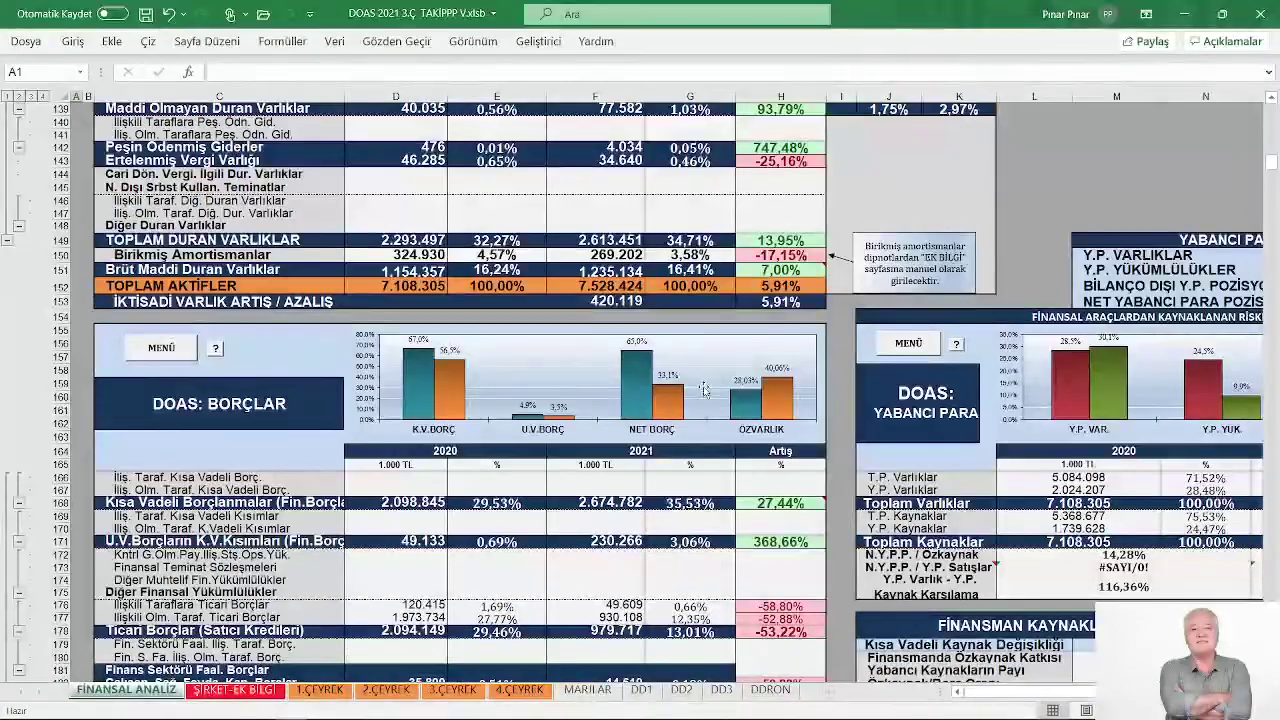
scroll(703, 389, "down", 3)
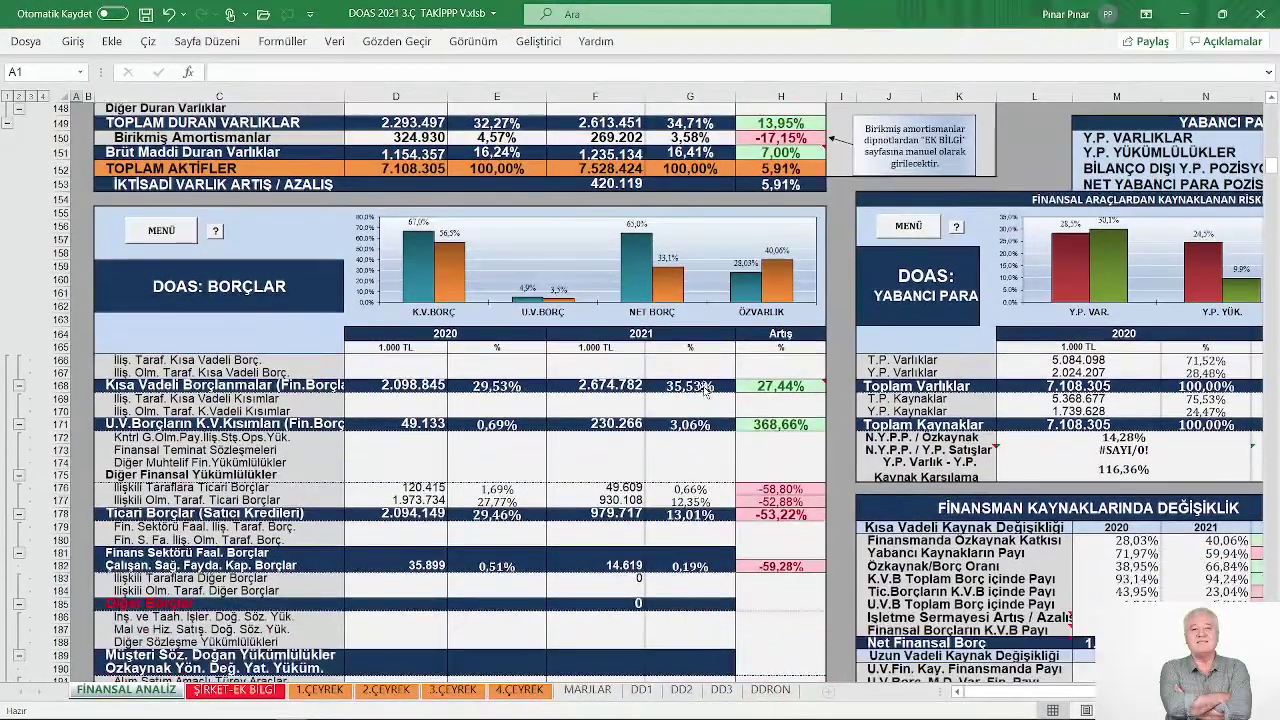
scroll(705, 390, "down", 1)
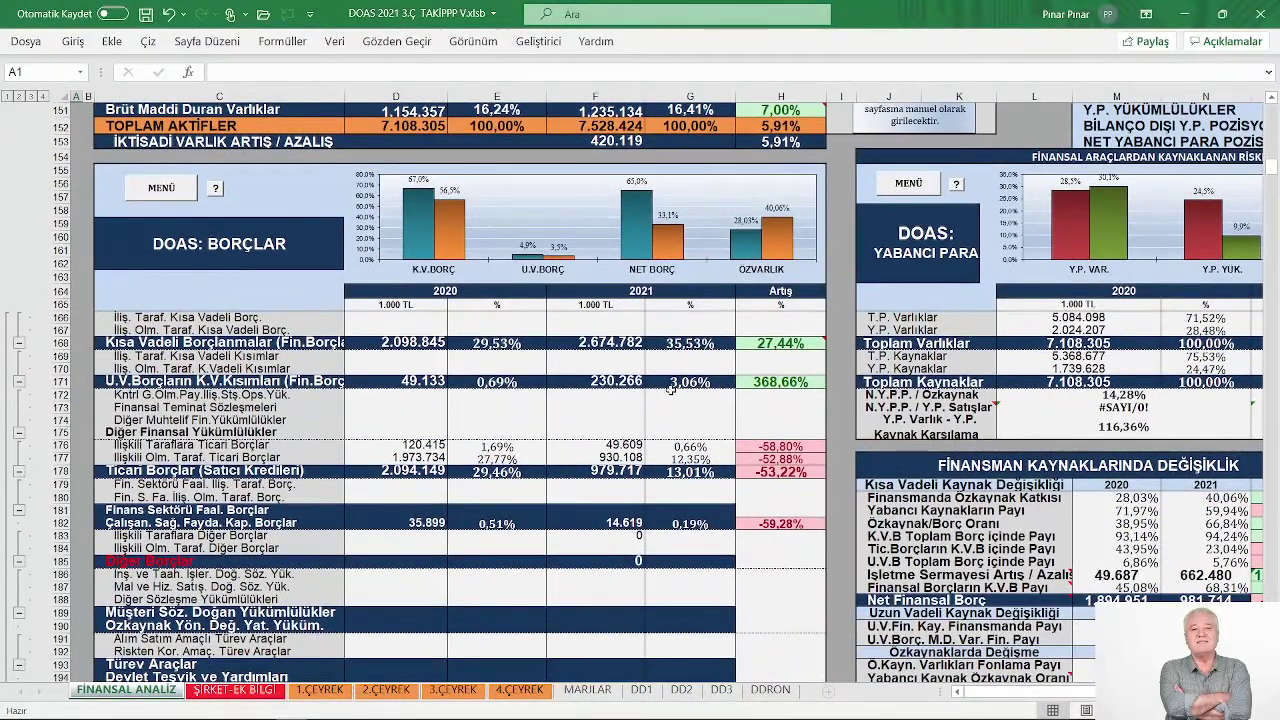
scroll(645, 390, "up", 1)
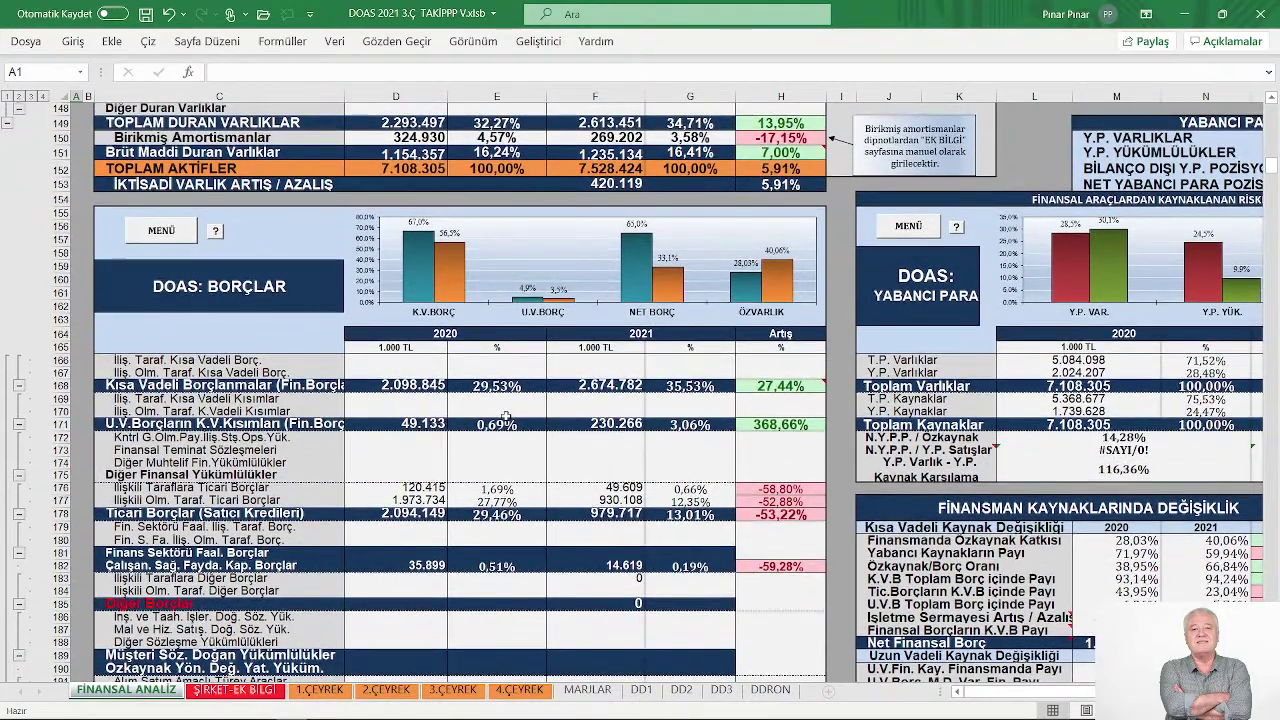
scroll(506, 417, "down", 1)
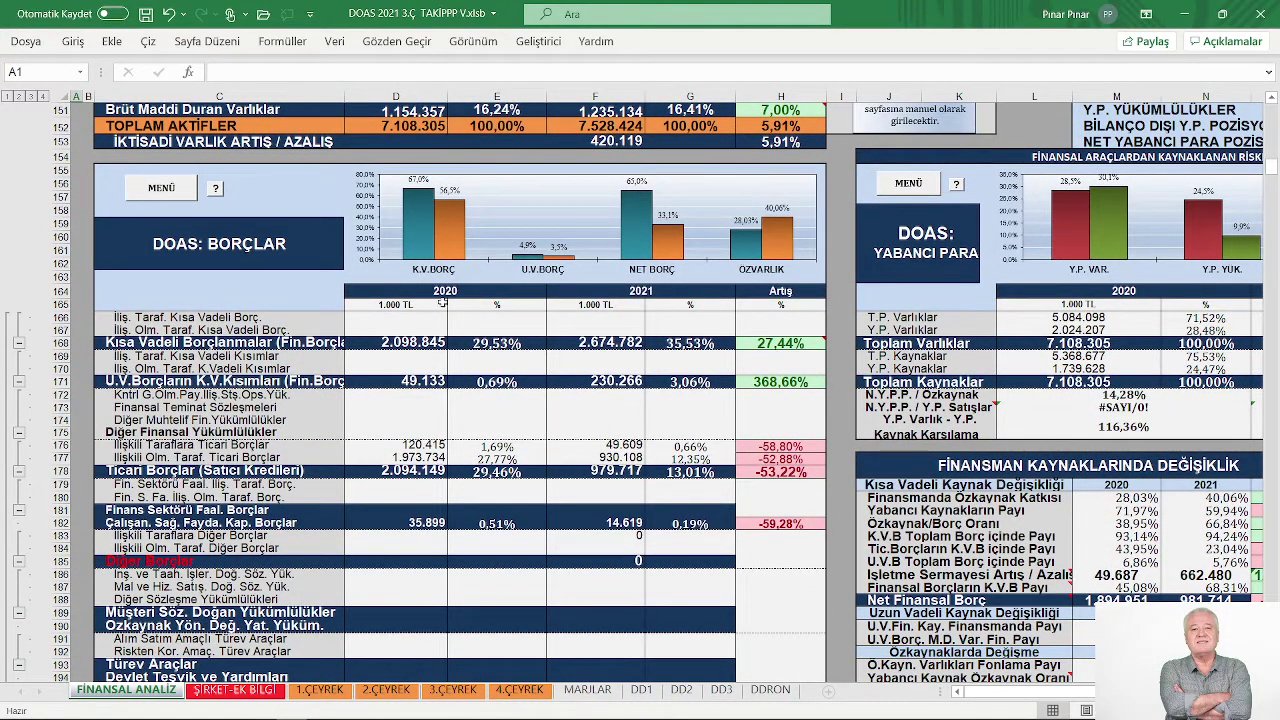
mouse_move(435, 227)
mouse_move(670, 245)
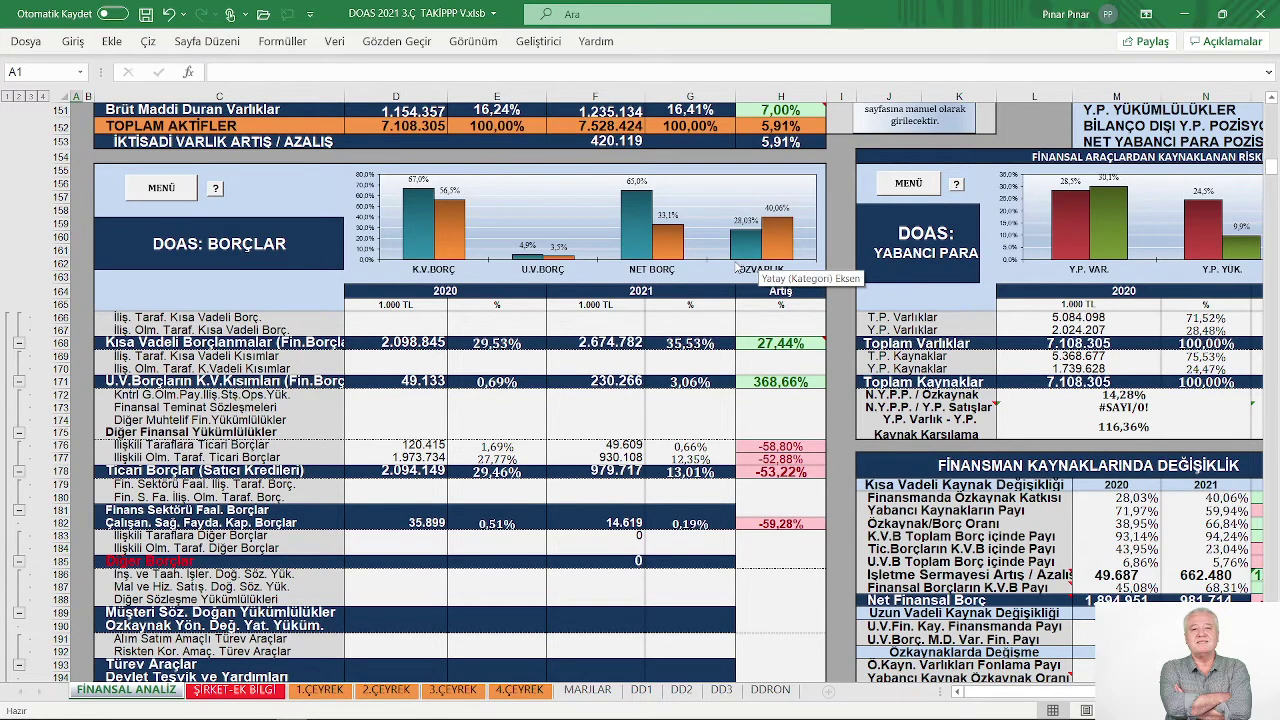
- Review the debt table's short-term and long-term liabilities, net debt and equity through the TOPLAM PASİFLER row
scroll(613, 362, "down", 1)
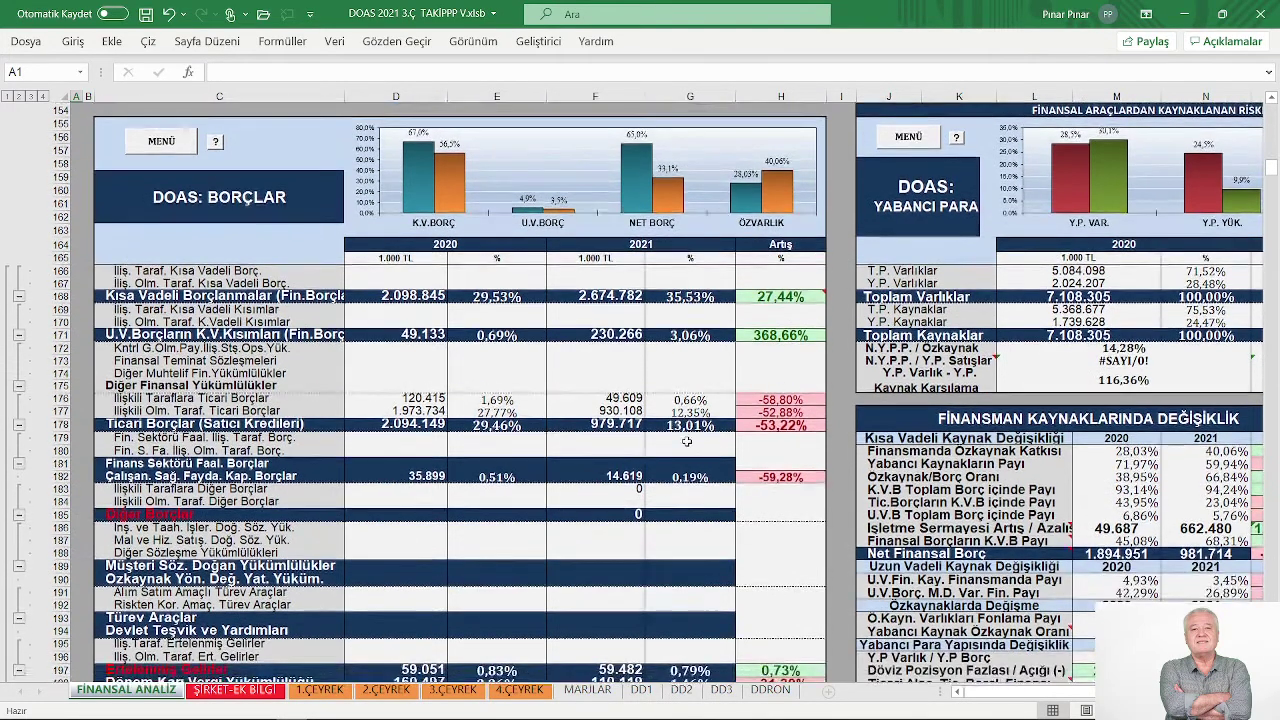
scroll(687, 441, "down", 9)
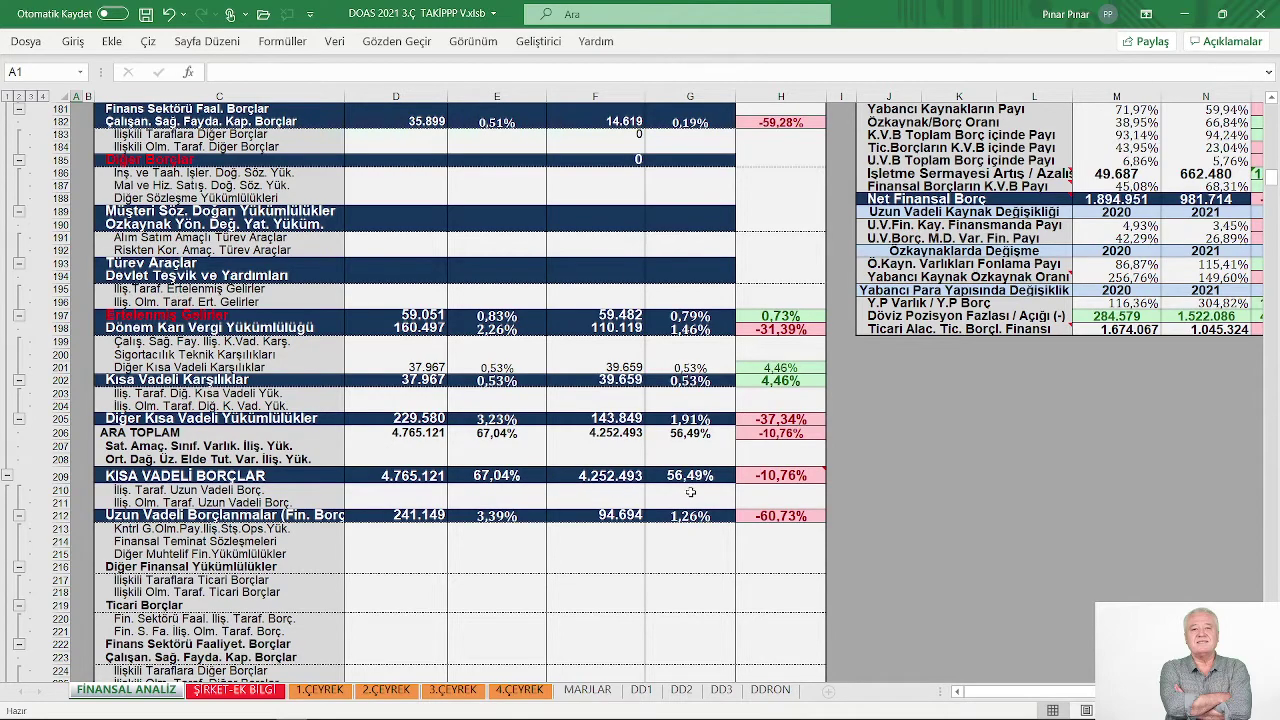
scroll(639, 485, "down", 3)
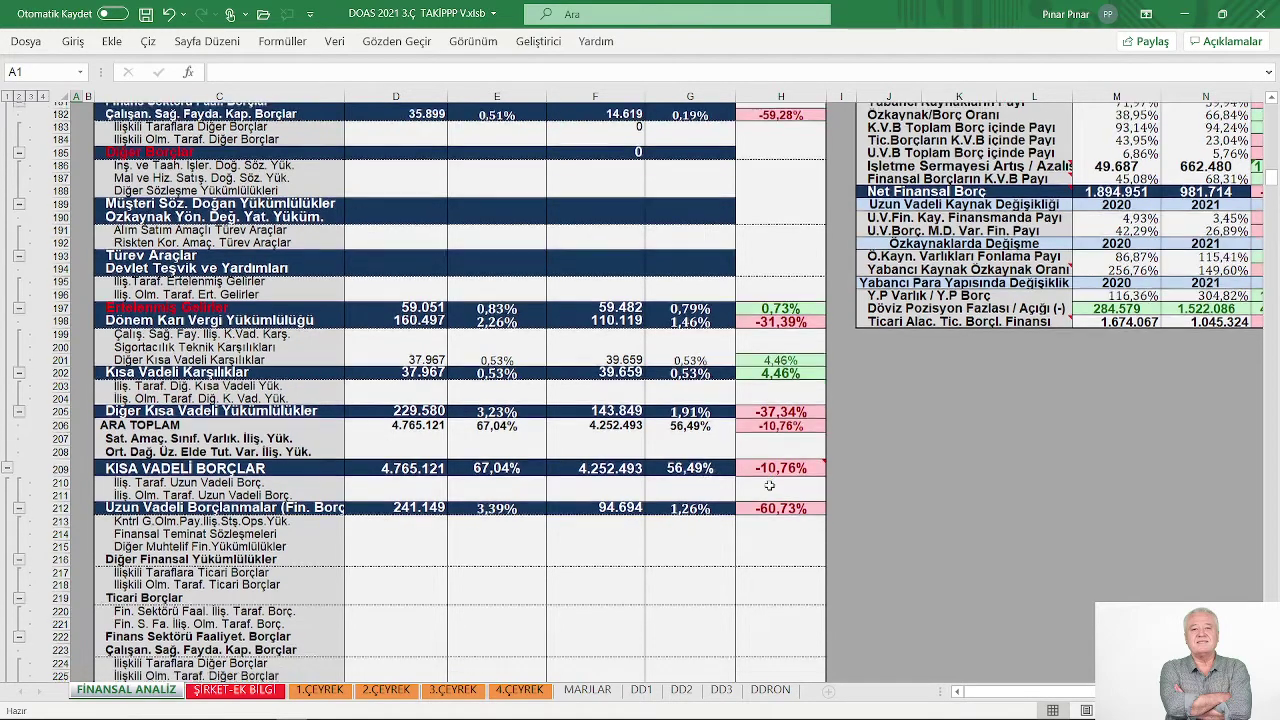
scroll(639, 485, "down", 11)
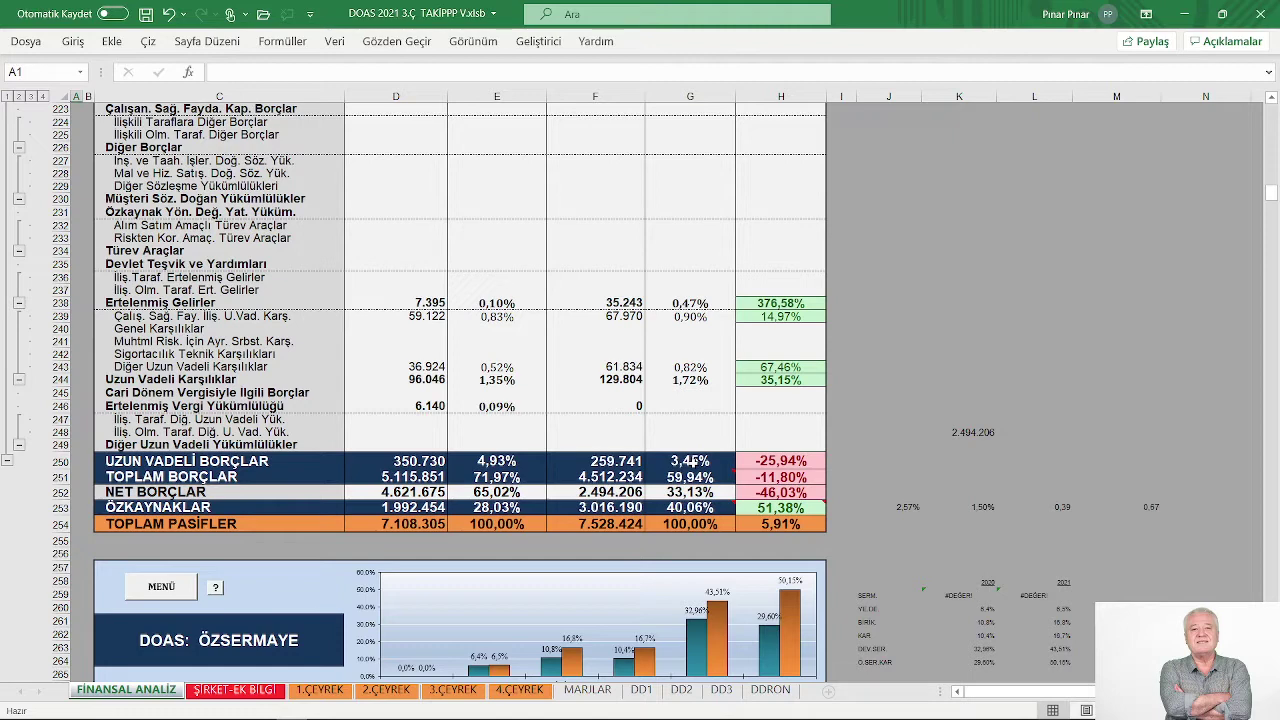
scroll(690, 461, "down", 1)
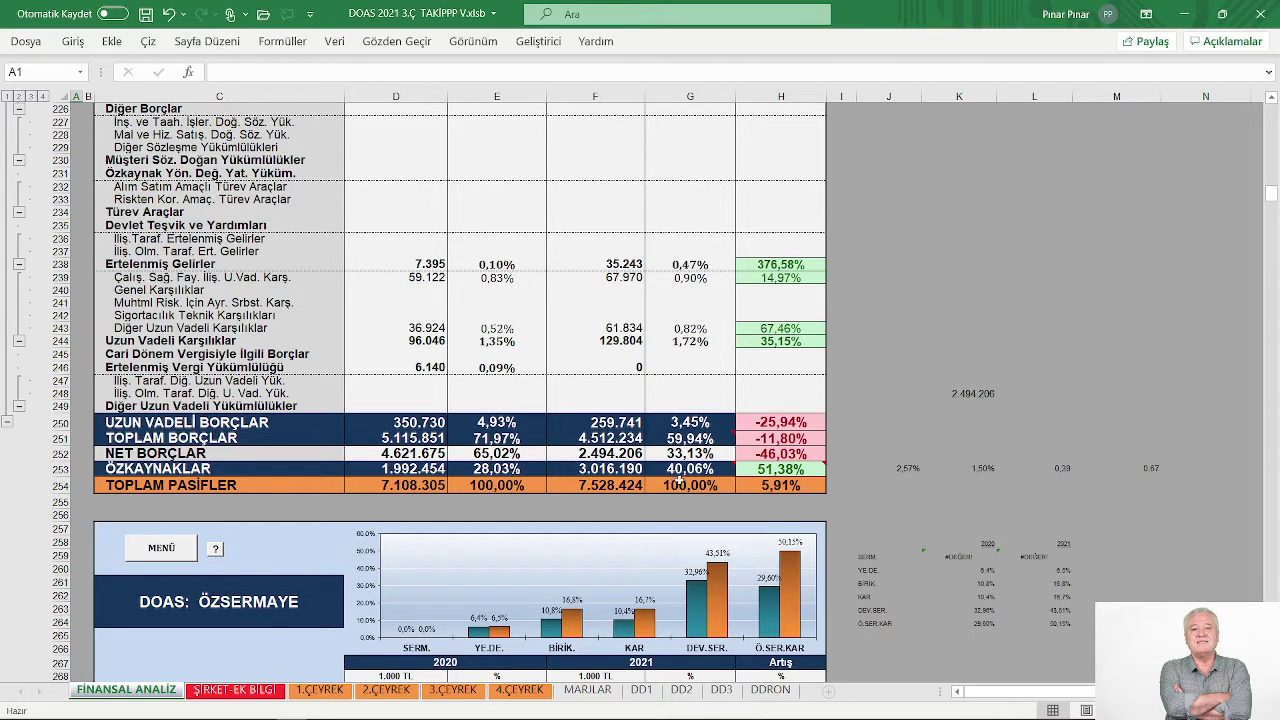
- Compare the ÖZKAYNAKLAR and TOPLAM PASİFLER rows for 2020 and 2021 at the end of the debt table
mouse_move(689, 474)
scroll(984, 476, "down", 1)
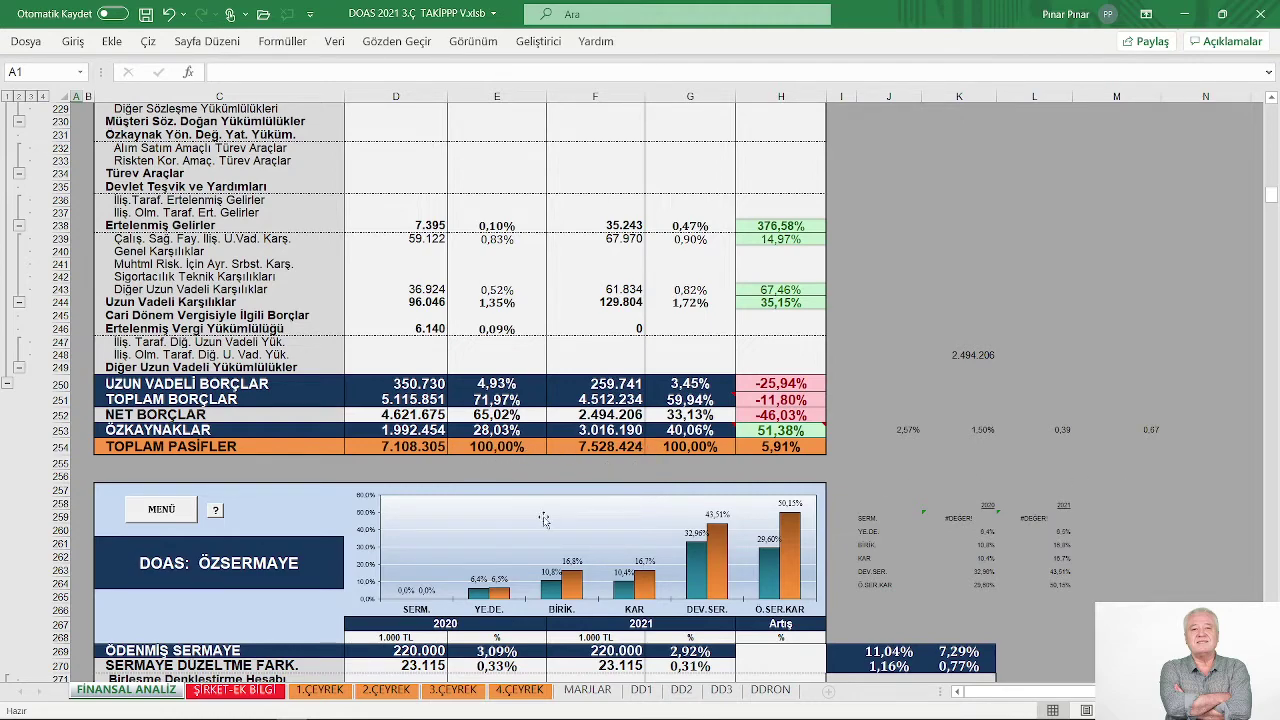
scroll(264, 513, "up", 1)
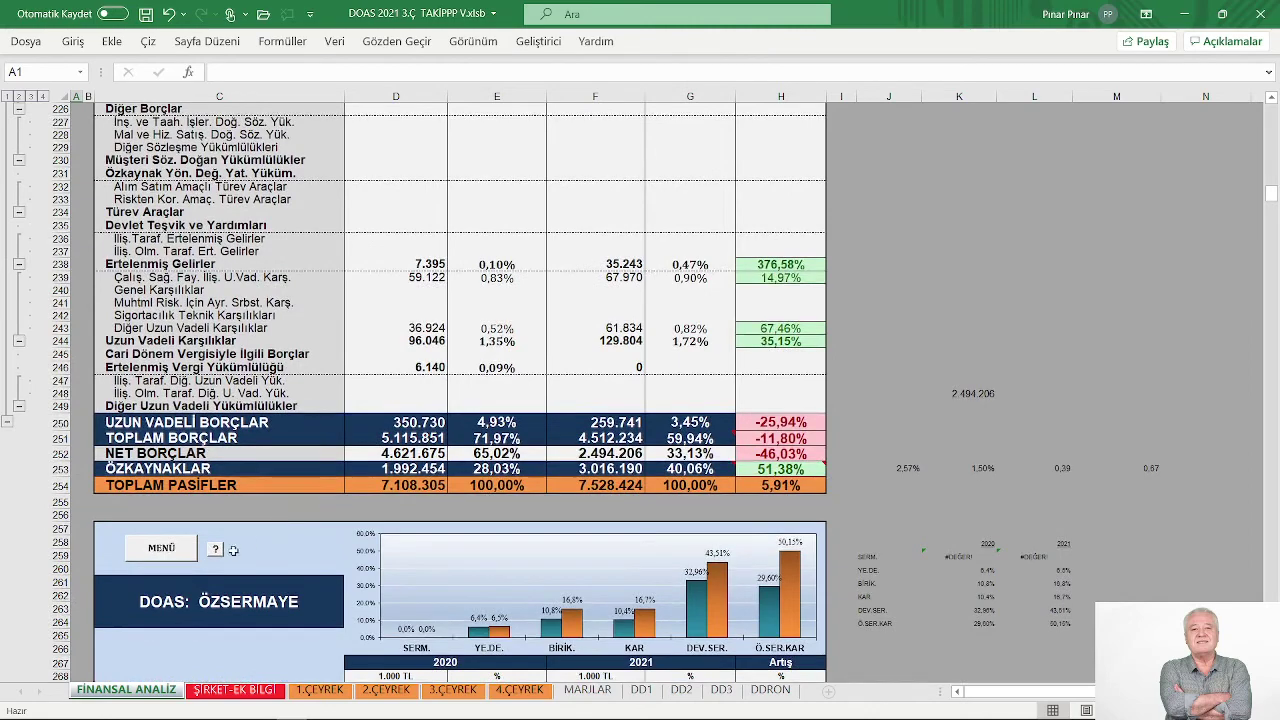
- Examine the YABANCI PARA table and chart comparing foreign currency assets, liabilities and net position for 2020 and 2021
scroll(1001, 438, "up", 16)
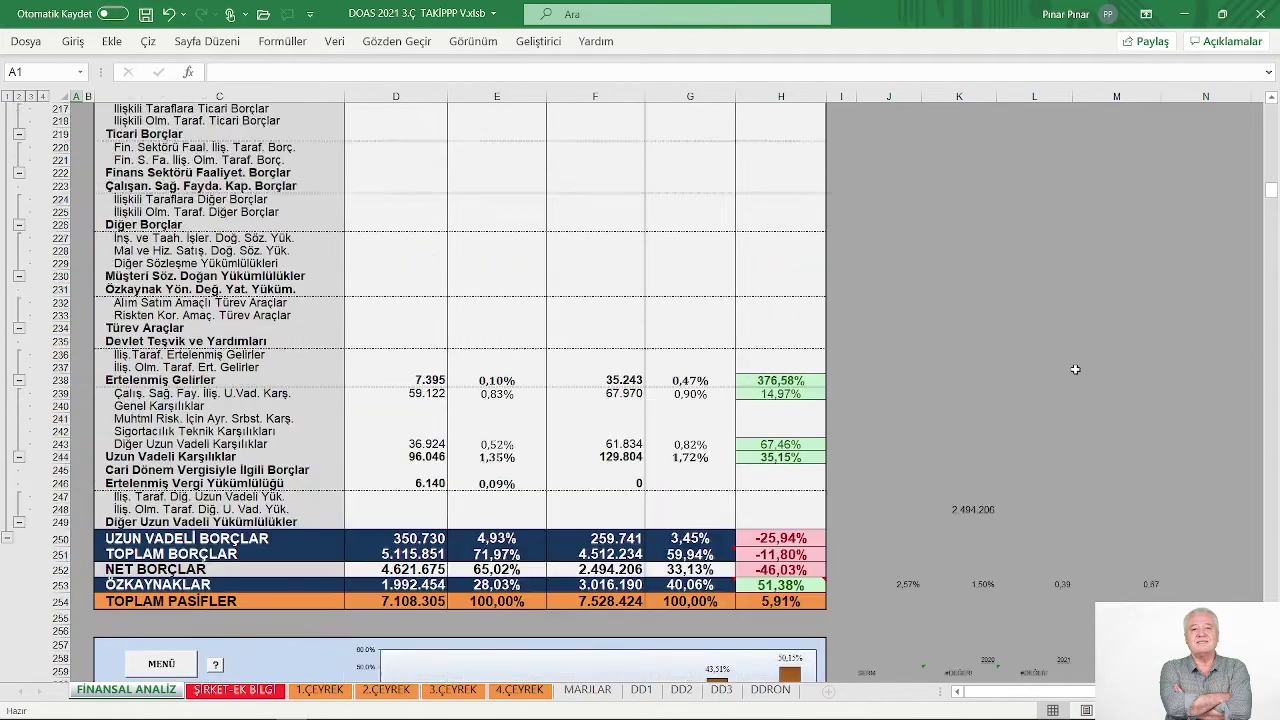
scroll(1191, 390, "up", 2)
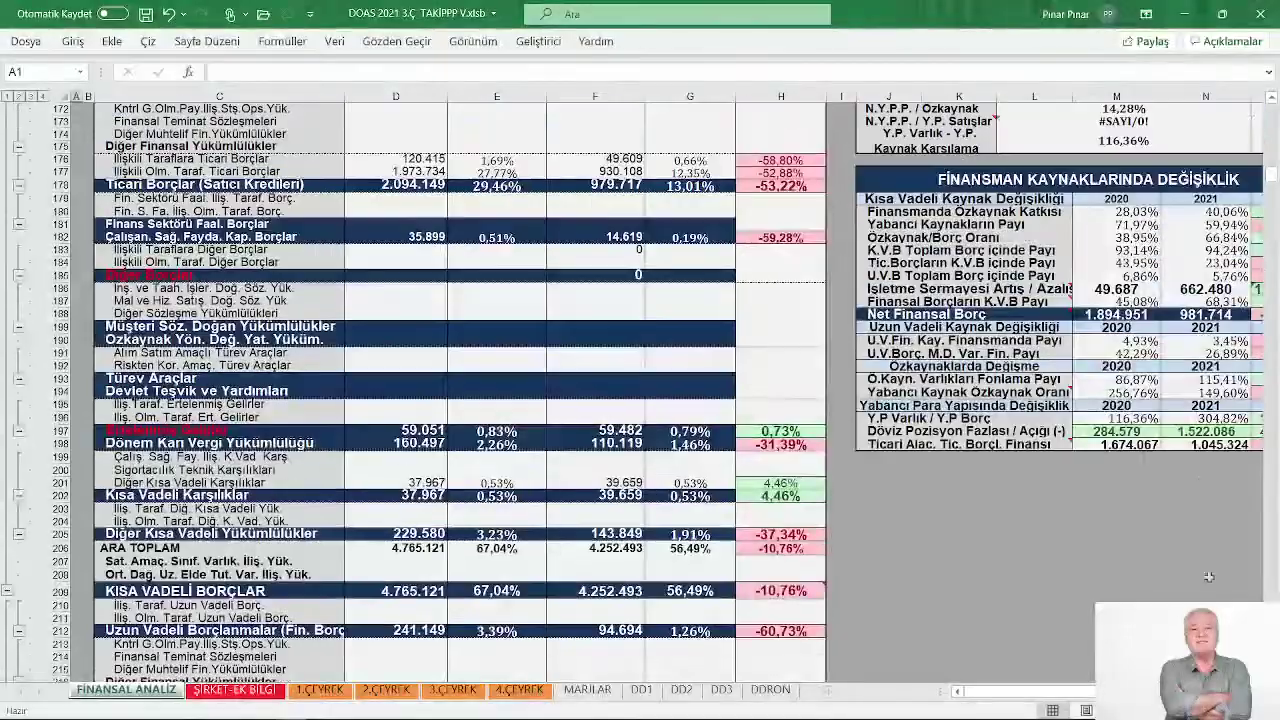
scroll(1160, 560, "right", 3)
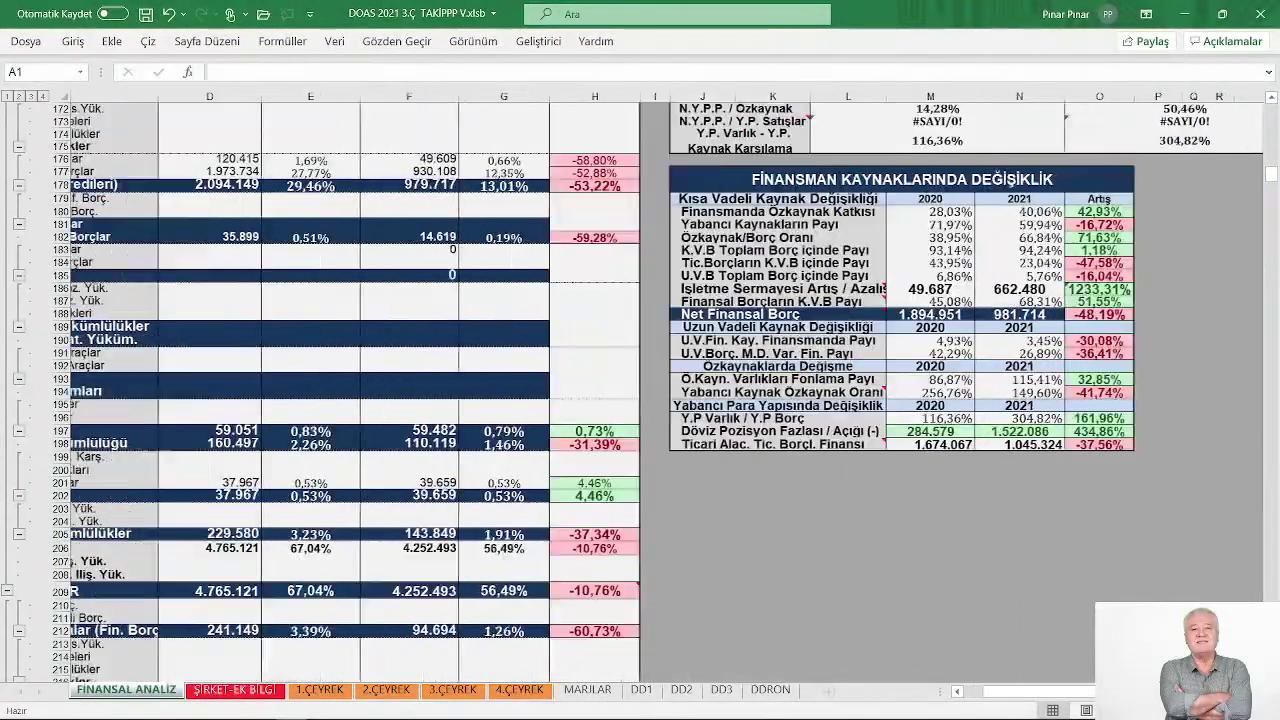
scroll(1158, 523, "up", 3)
scroll(1158, 523, "up", 5)
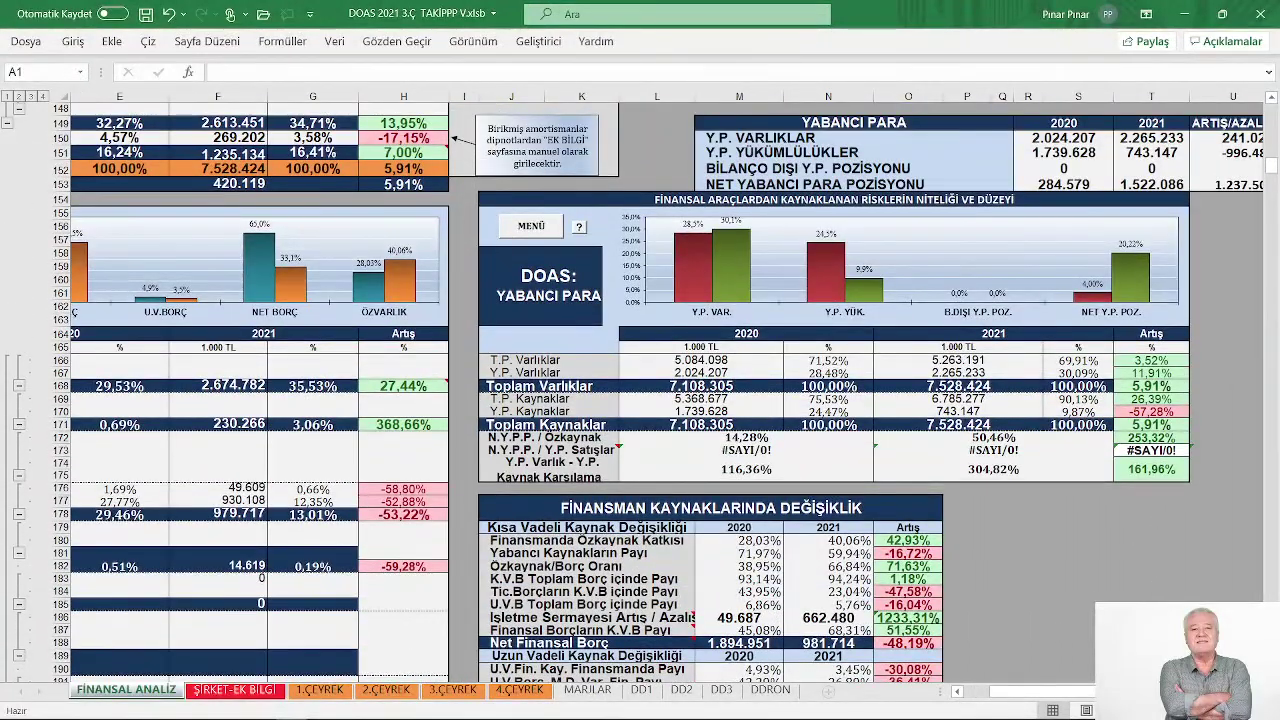
scroll(667, 390, "right", 3)
scroll(1142, 532, "up", 3)
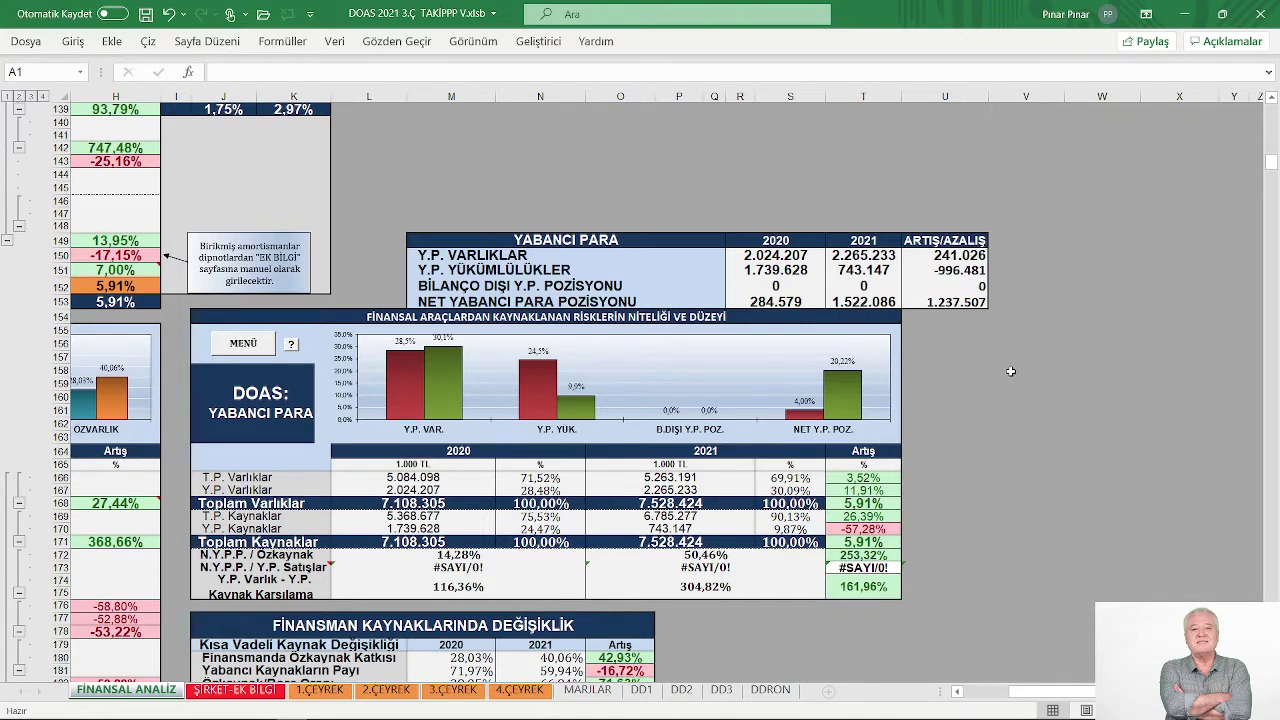
scroll(1010, 371, "down", 3)
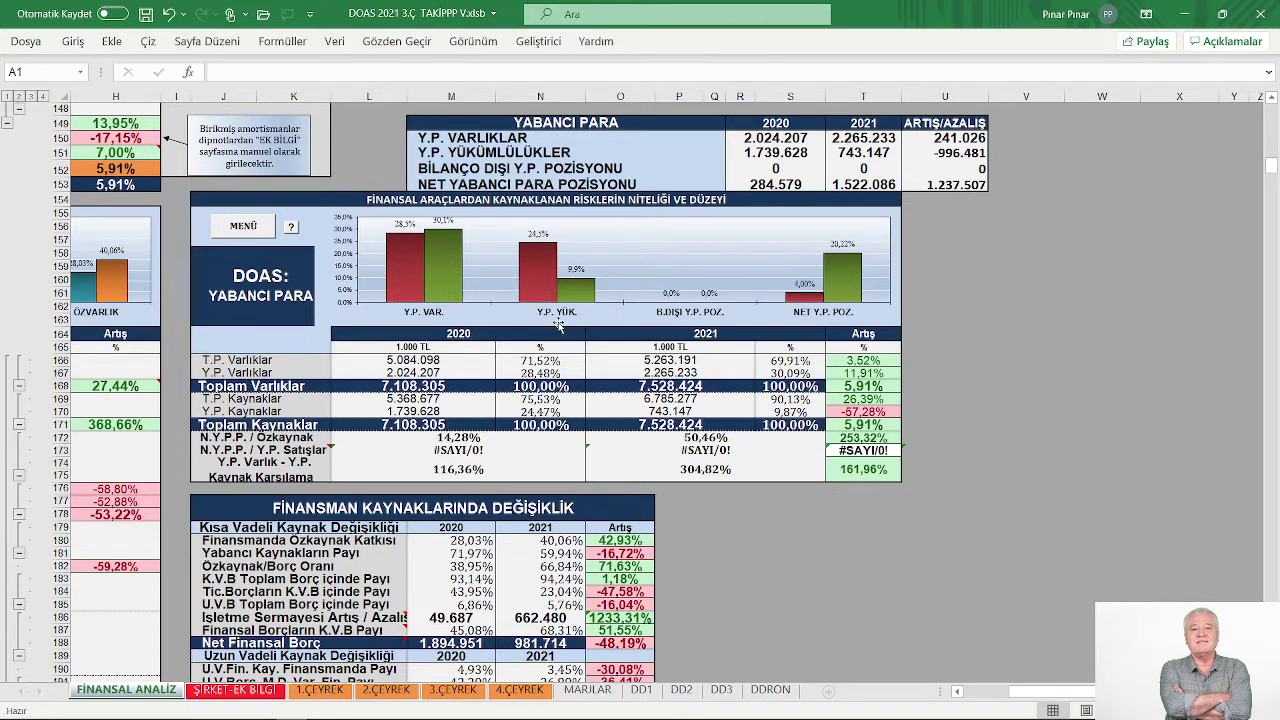
mouse_move(578, 296)
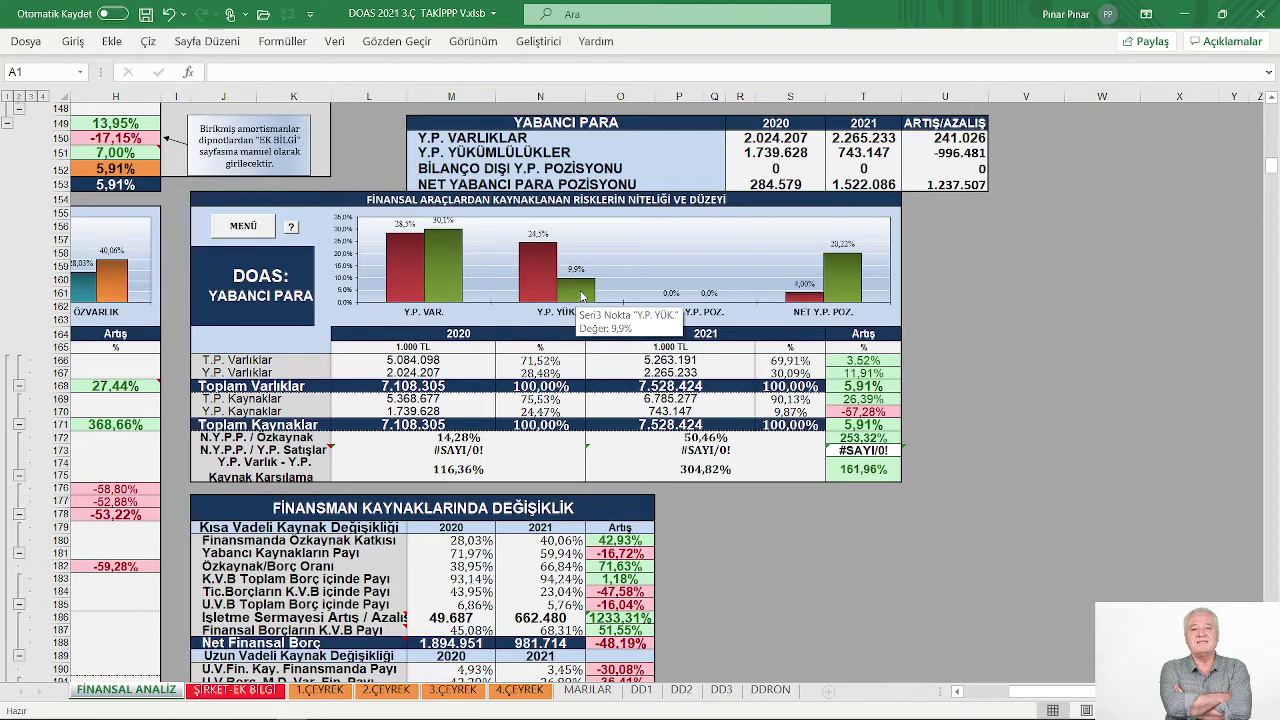
scroll(580, 297, "down", 1)
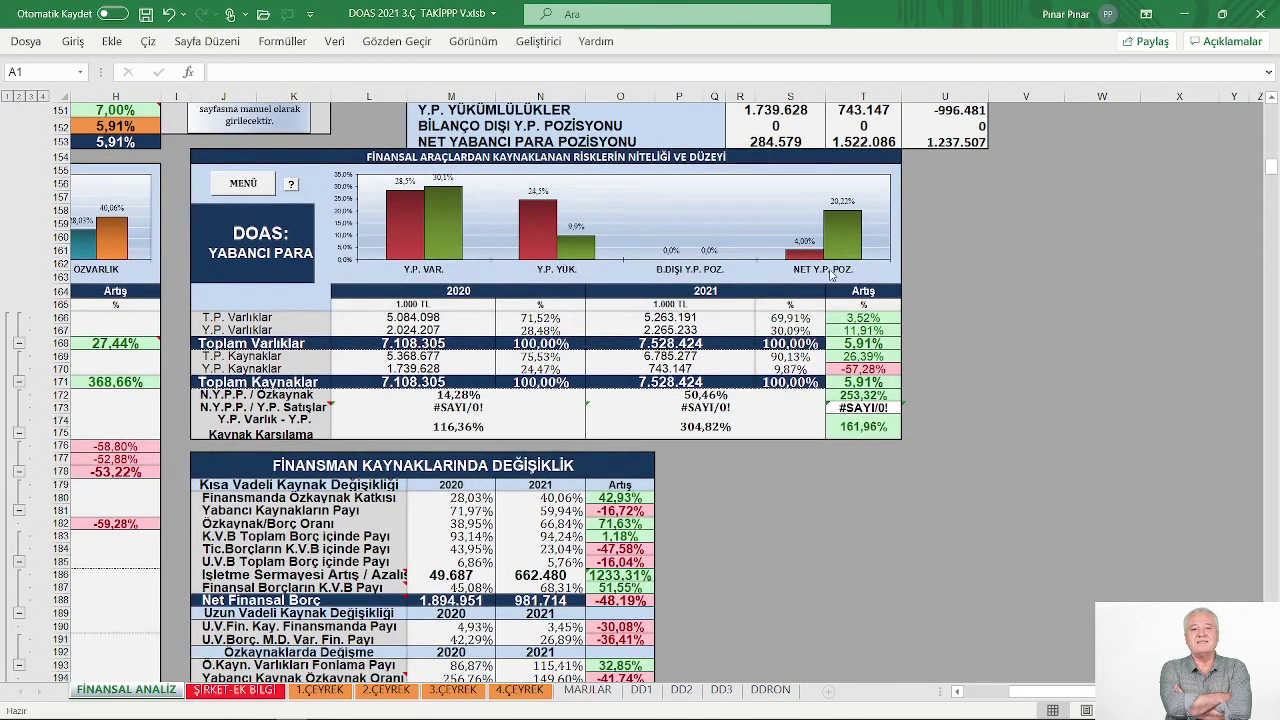
mouse_move(848, 236)
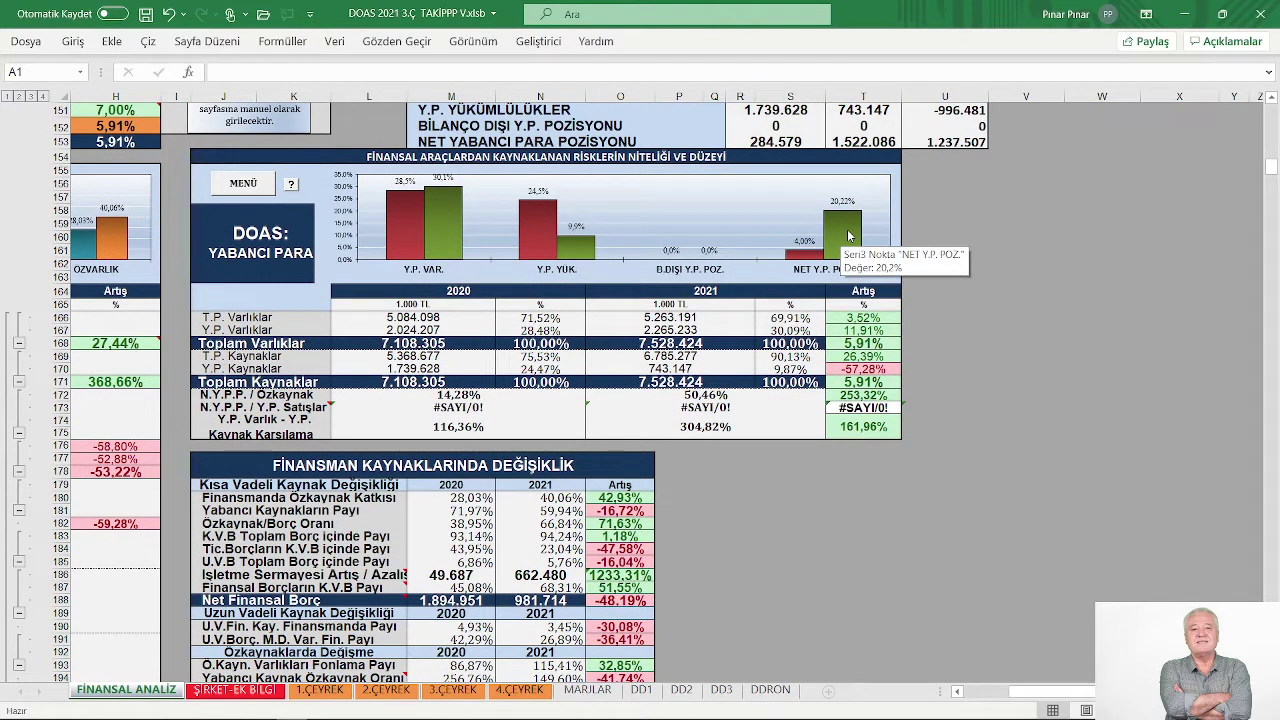
- Review the FİNANSMAN KAYNAKLARINDA DEĞİŞİKLİK table, from short-term funding changes through the Ticari Alac. Tic. Borçl. Finansı row
scroll(844, 375, "down", 4)
scroll(844, 375, "down", 1)
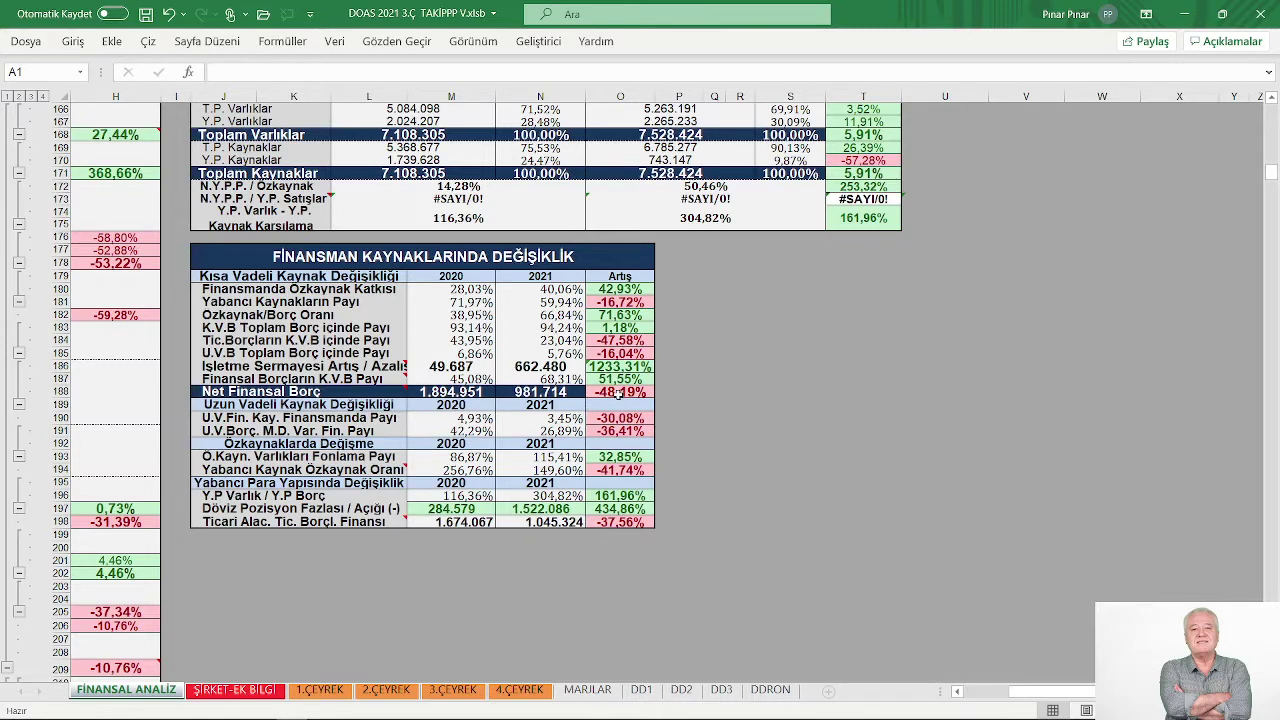
scroll(618, 394, "down", 3)
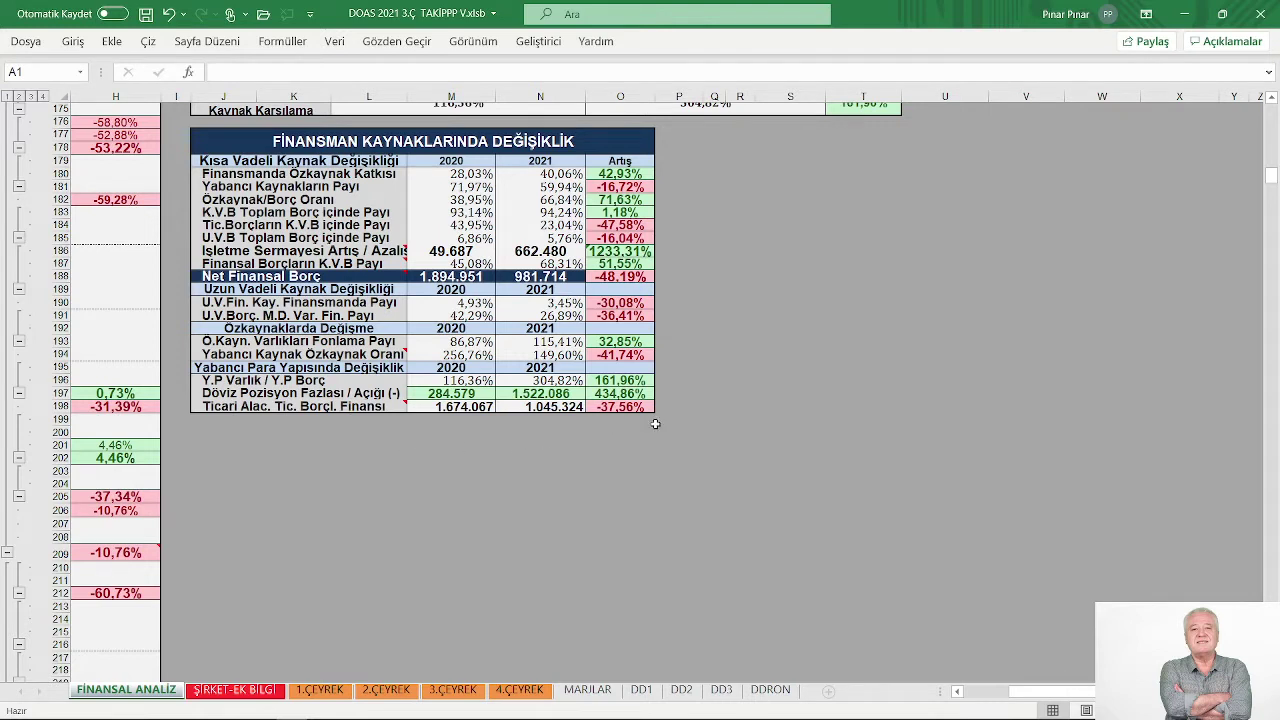
- Return to the main balance sheet columns and examine the DOAS: ÖZSERMAYE chart of equity components for 2020 and 2021
left_click(980, 695)
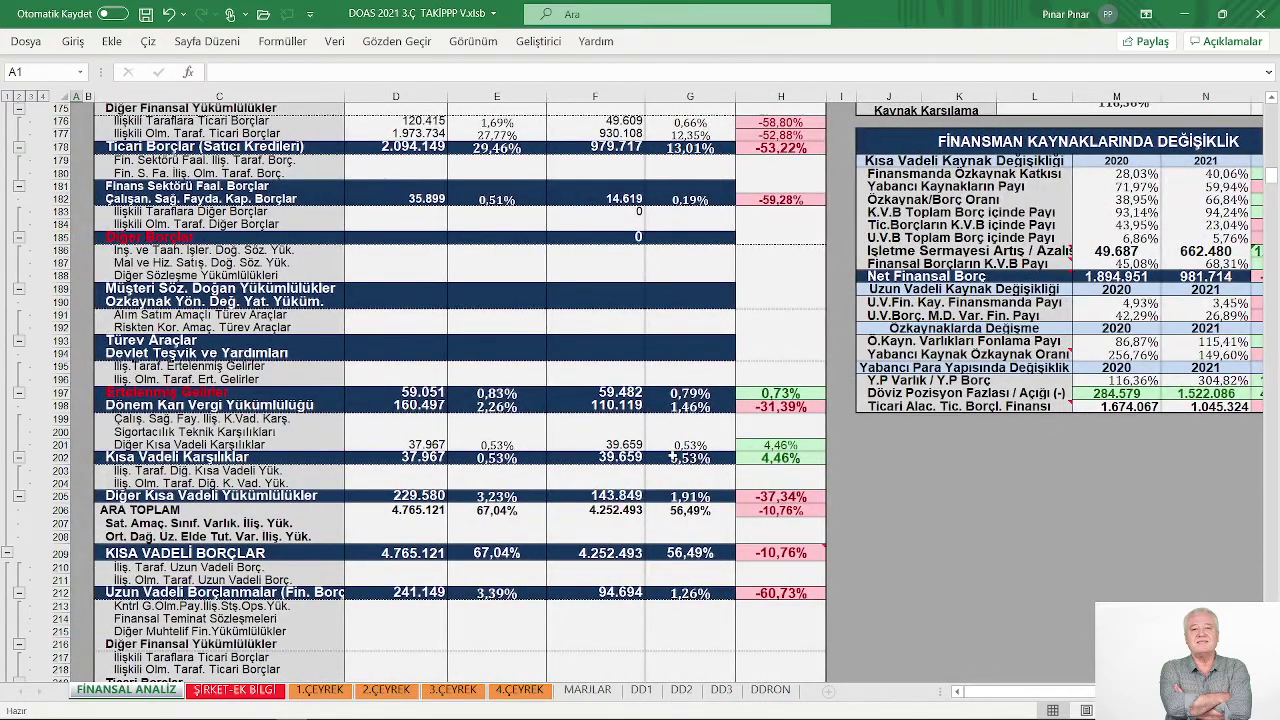
scroll(672, 456, "down", 9)
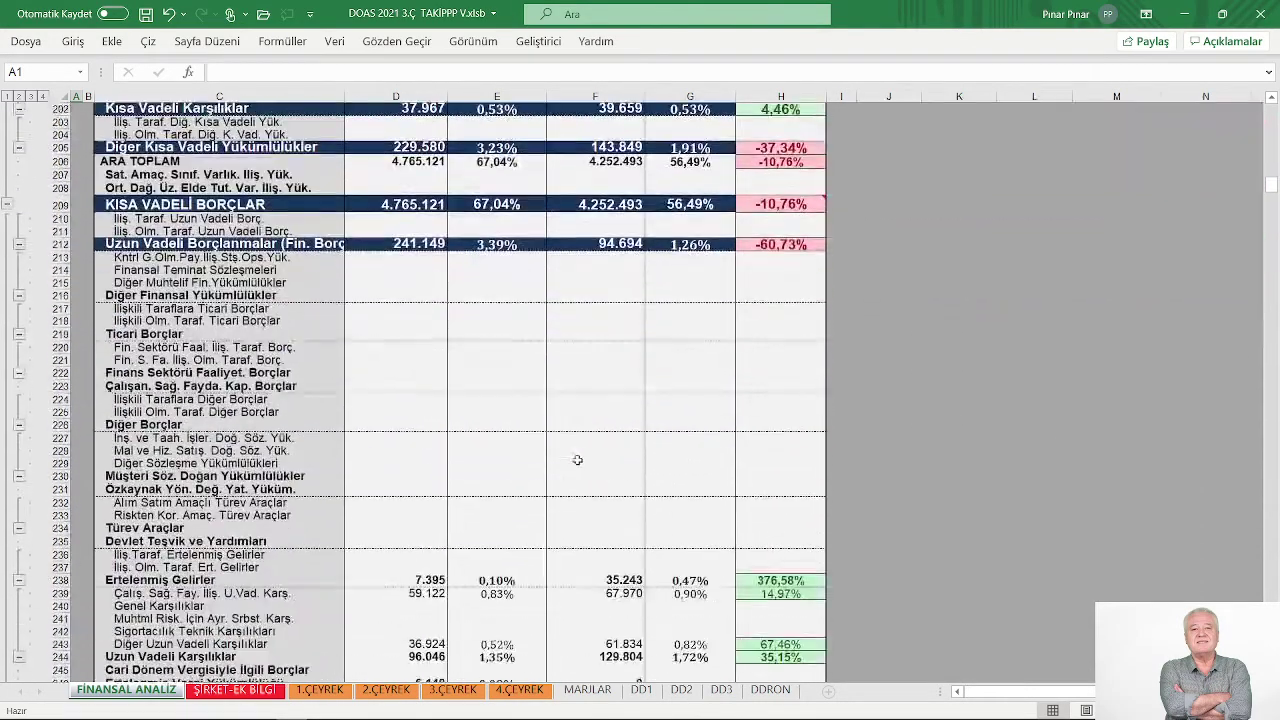
scroll(577, 460, "down", 9)
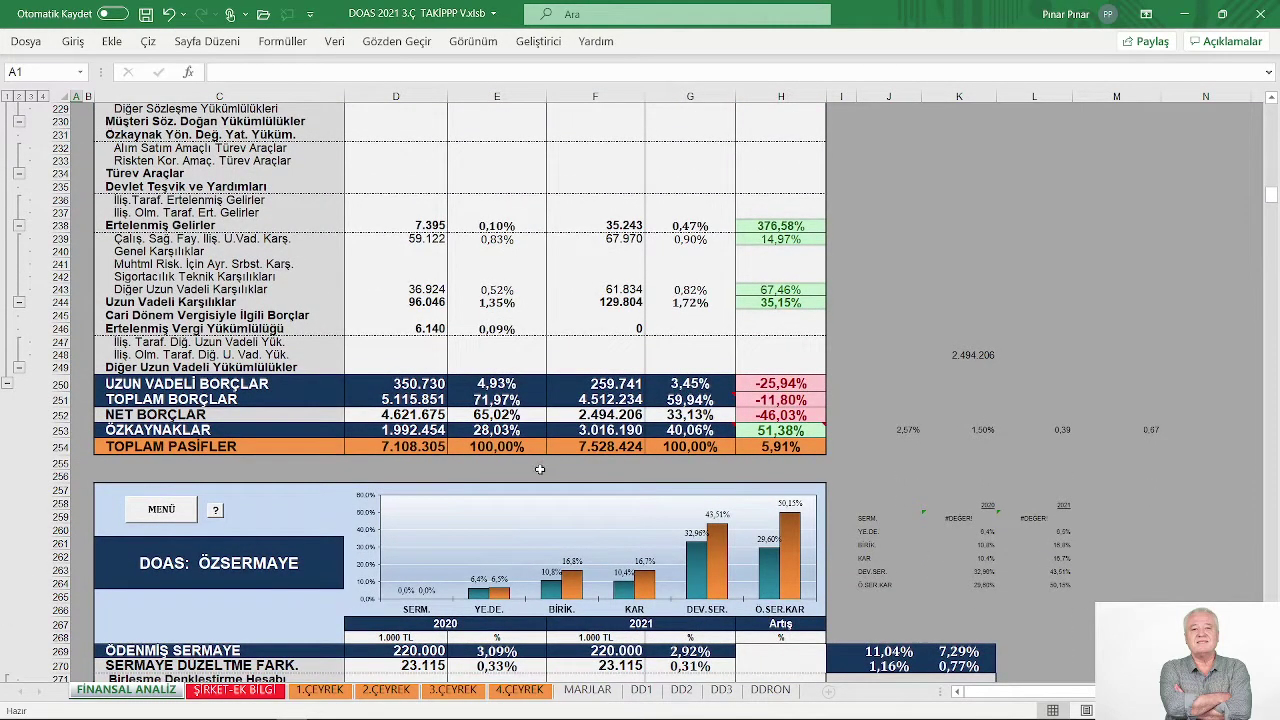
scroll(539, 469, "down", 7)
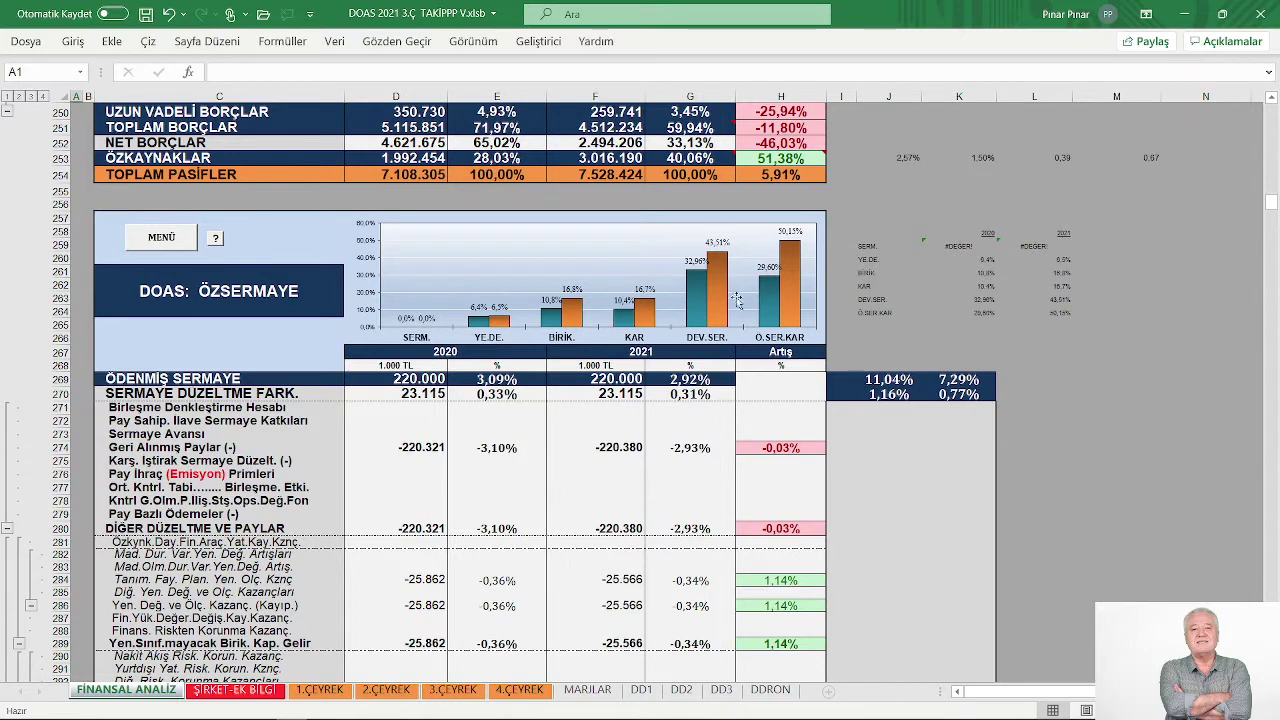
mouse_move(797, 298)
- Go back to the sheet's MENÜ area and examine the ŞİRKET KARLILIĞININ OLUŞUMU and ORTAK KARLILIĞININ OLUŞUMU diagrams
left_click(163, 237)
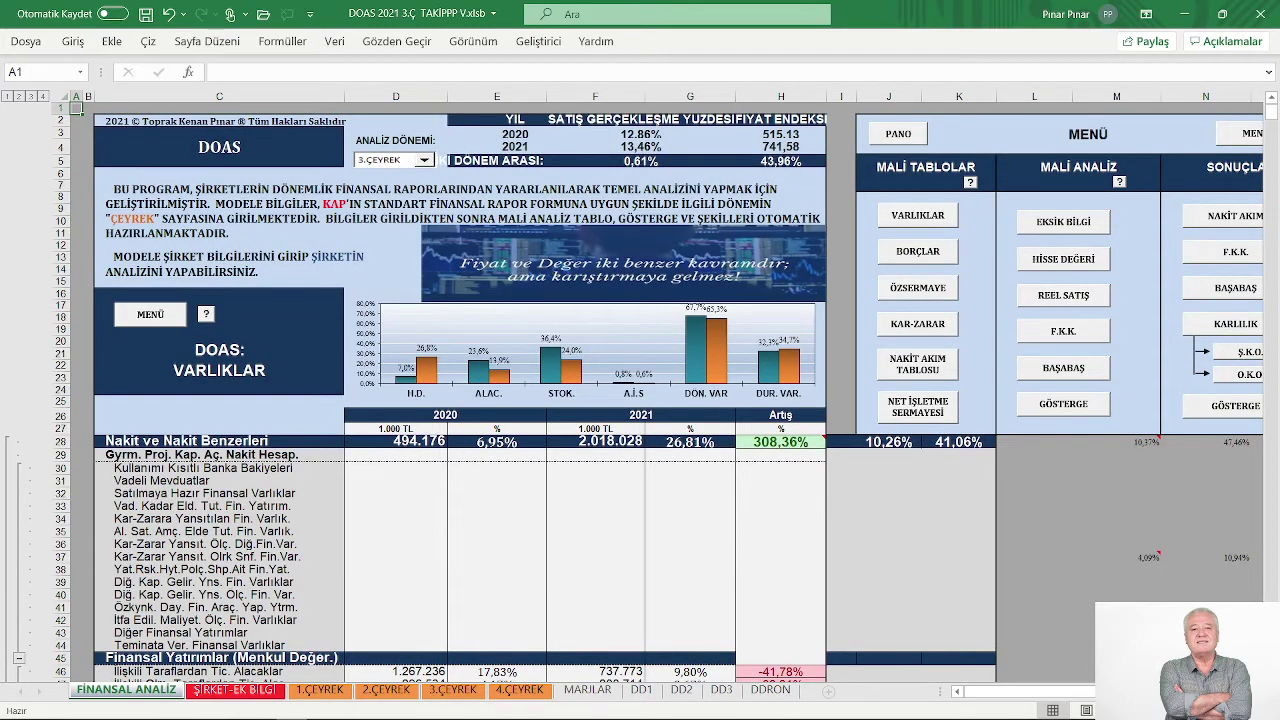
scroll(666, 394, "right", 5)
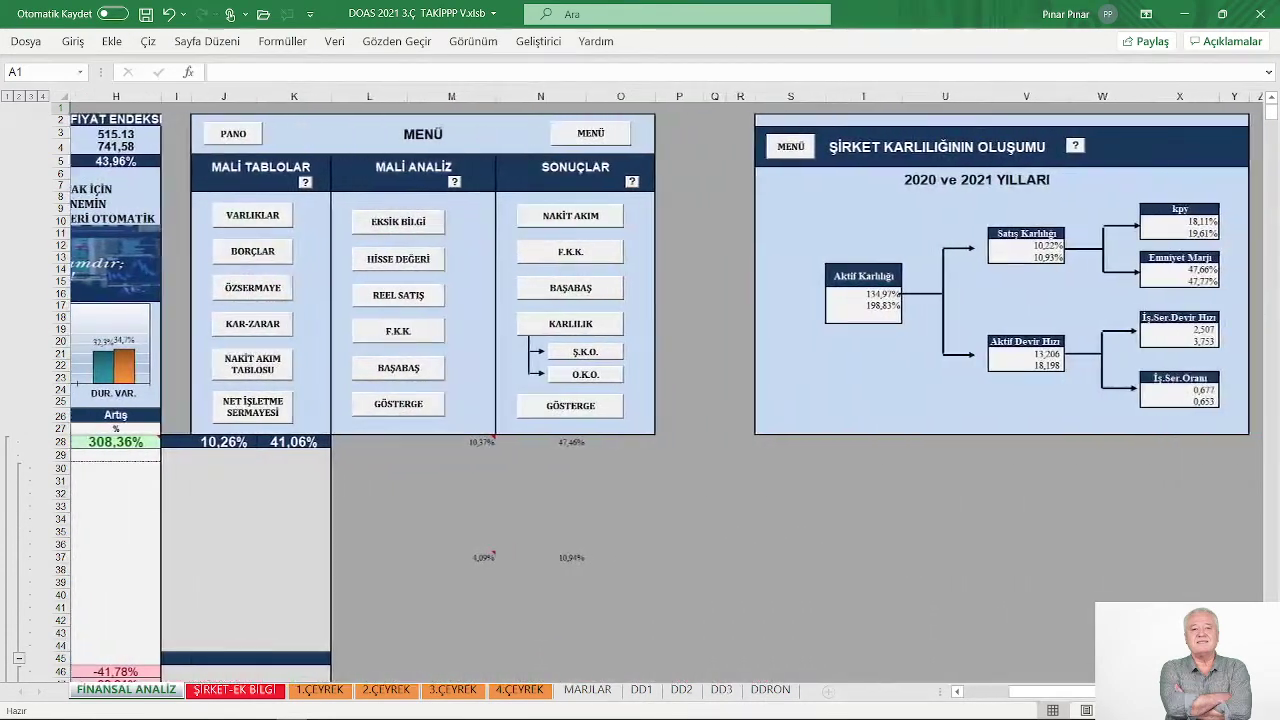
scroll(666, 394, "right", 6)
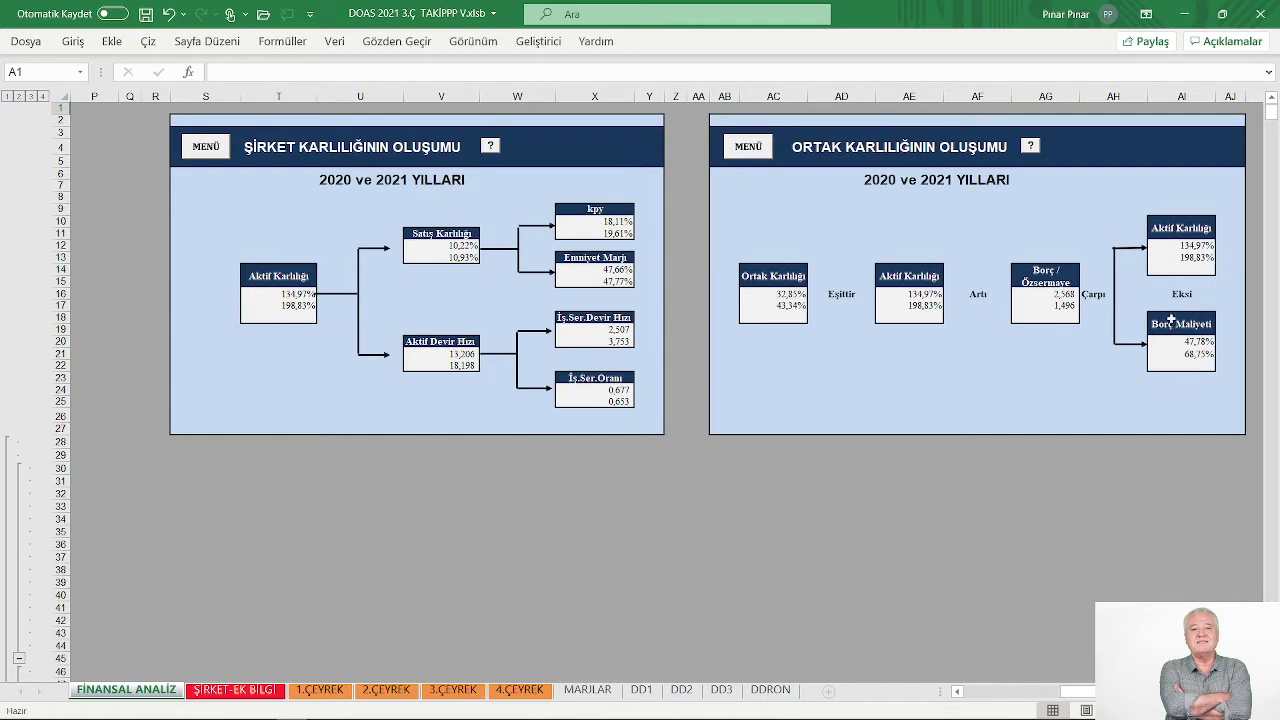
- Go to the ÖZSERMAYE section and continue past its table to examine the DOAS: KAR - ZARAR chart
left_click(968, 692)
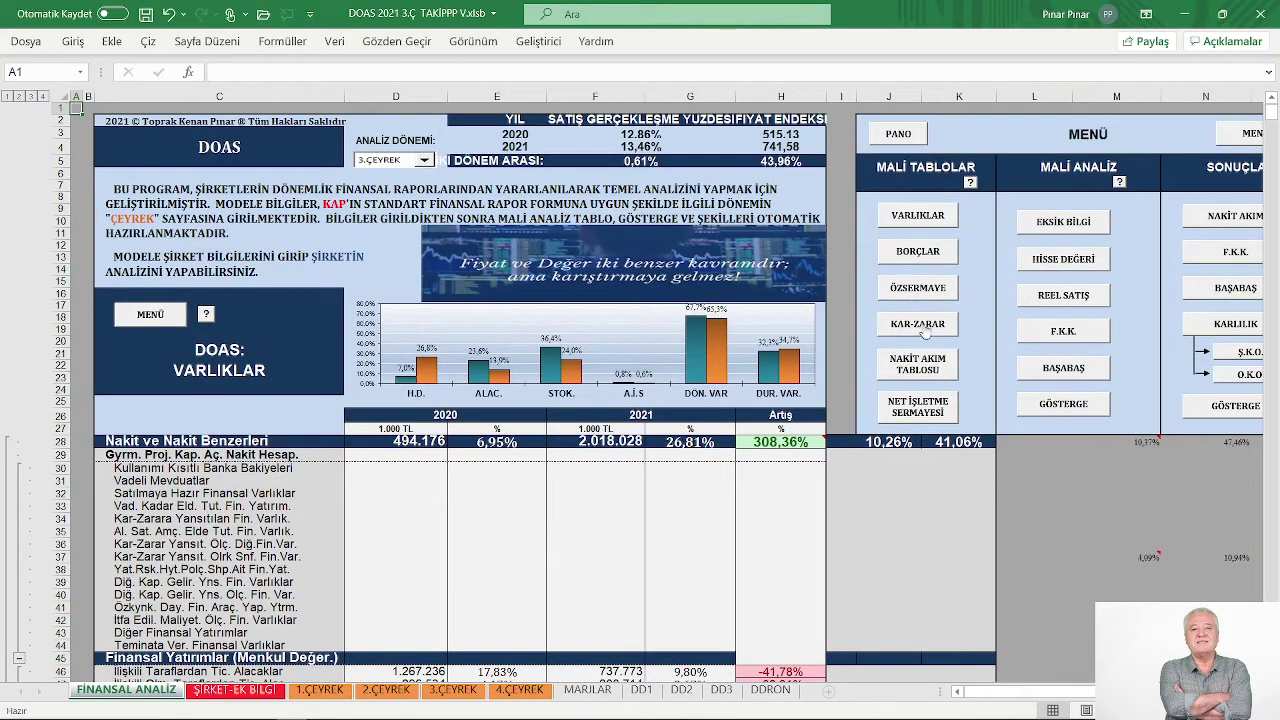
left_click(911, 287)
scroll(621, 503, "down", 10)
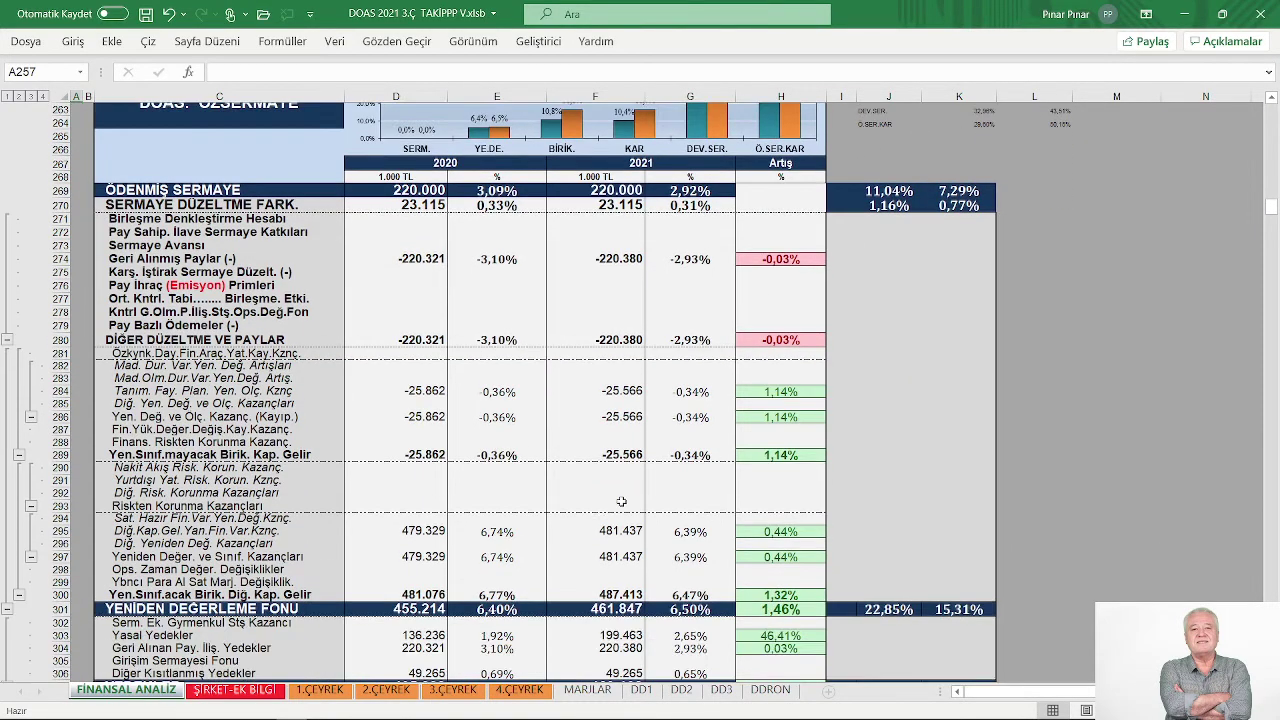
scroll(600, 509, "down", 10)
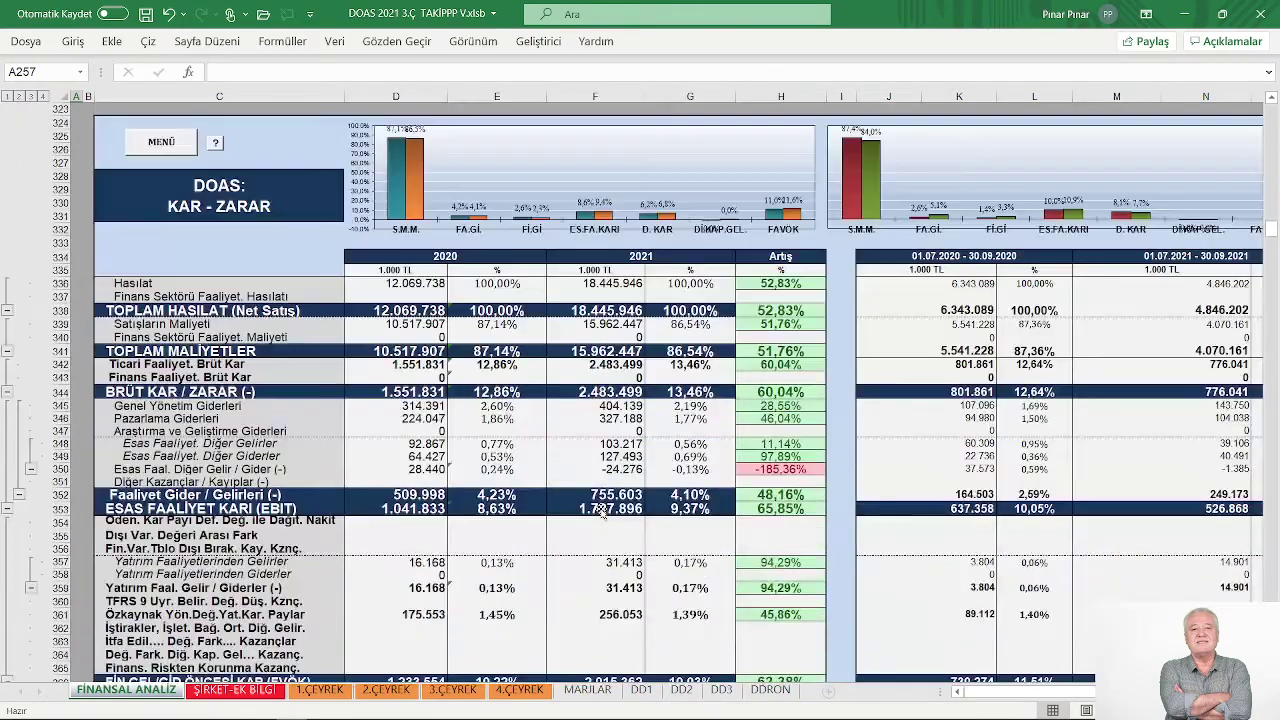
scroll(601, 510, "up", 1)
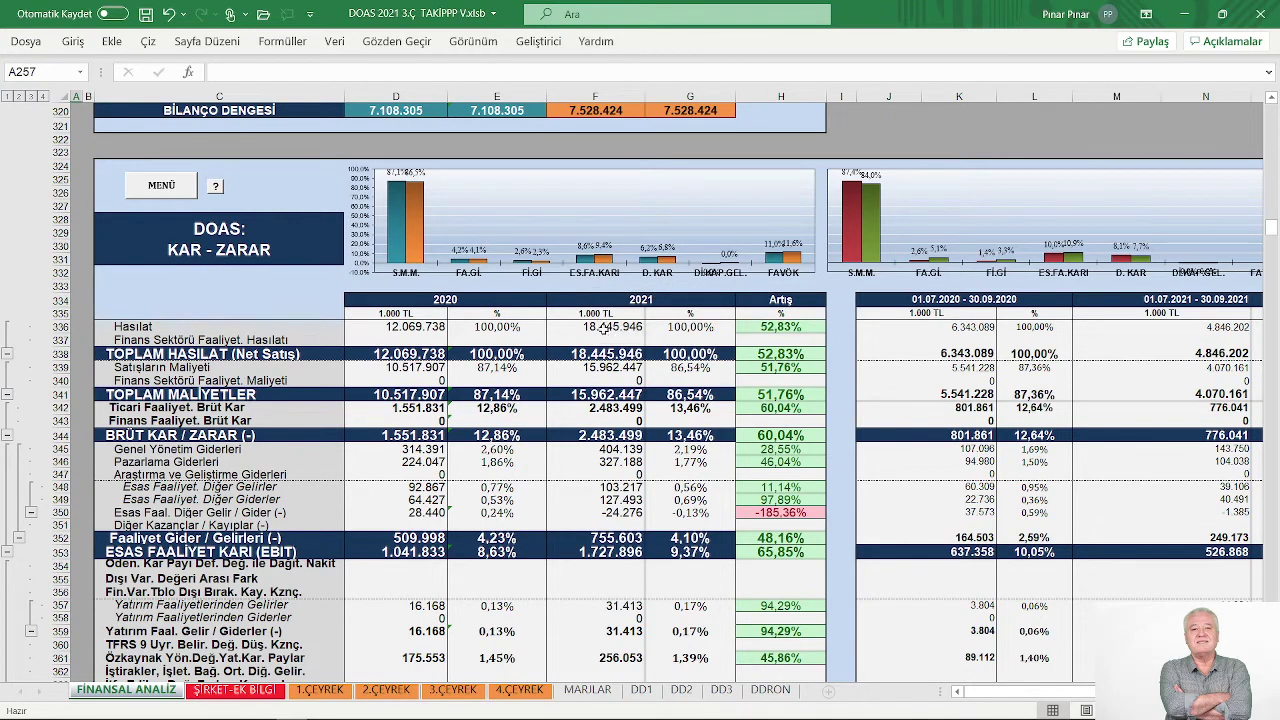
- Review the income statement from net sales and costs through gross profit, operating expenses and the ESAS FAALİYET KARI (EBIT) row
scroll(630, 366, "down", 5)
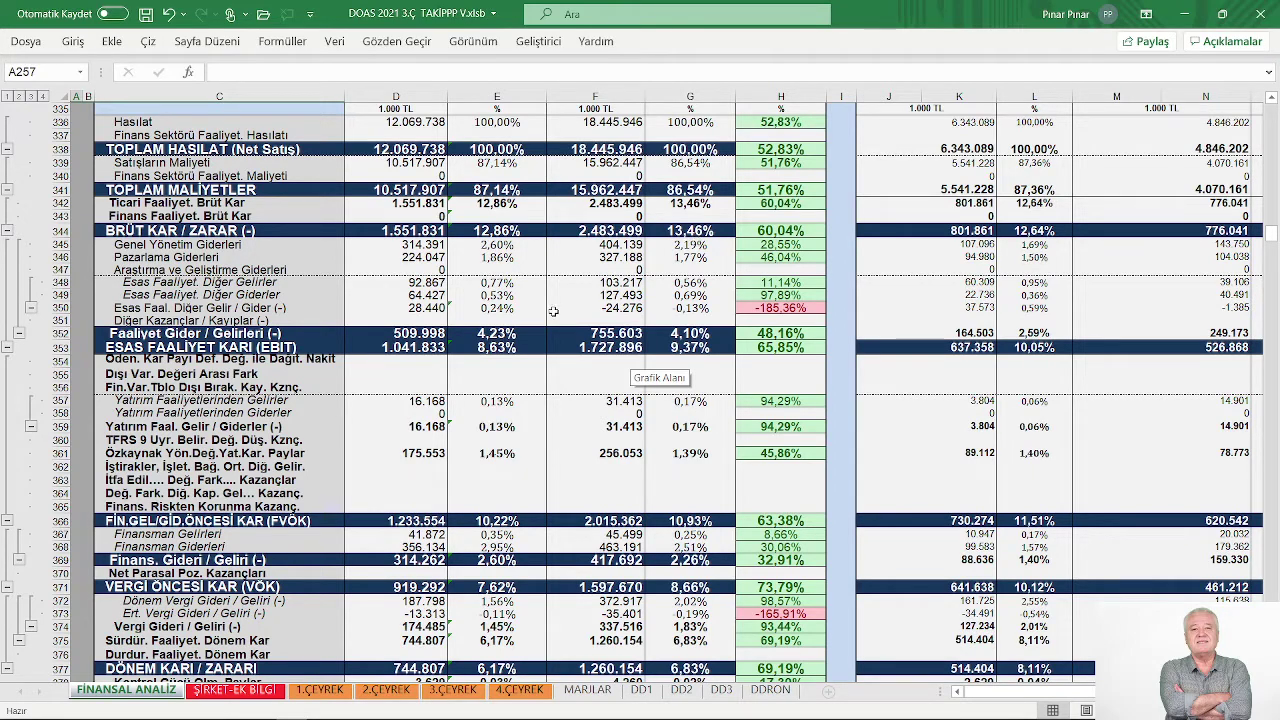
scroll(552, 312, "down", 2)
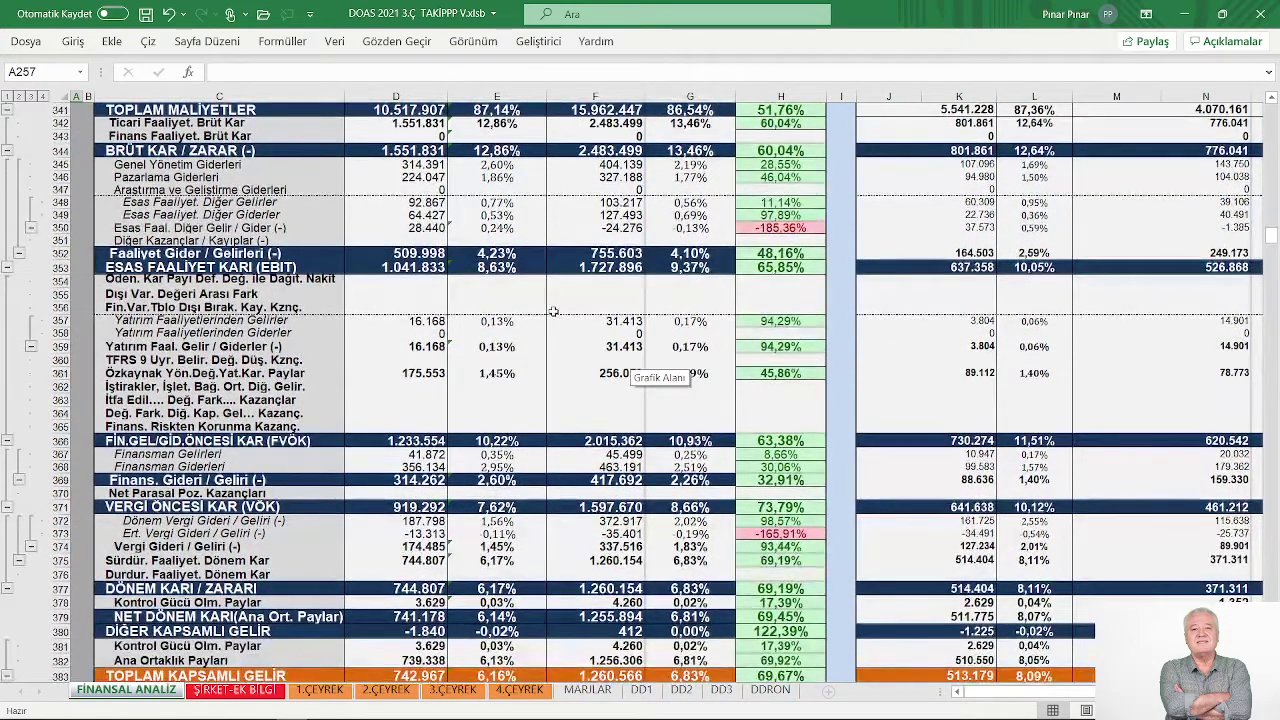
scroll(548, 310, "up", 2)
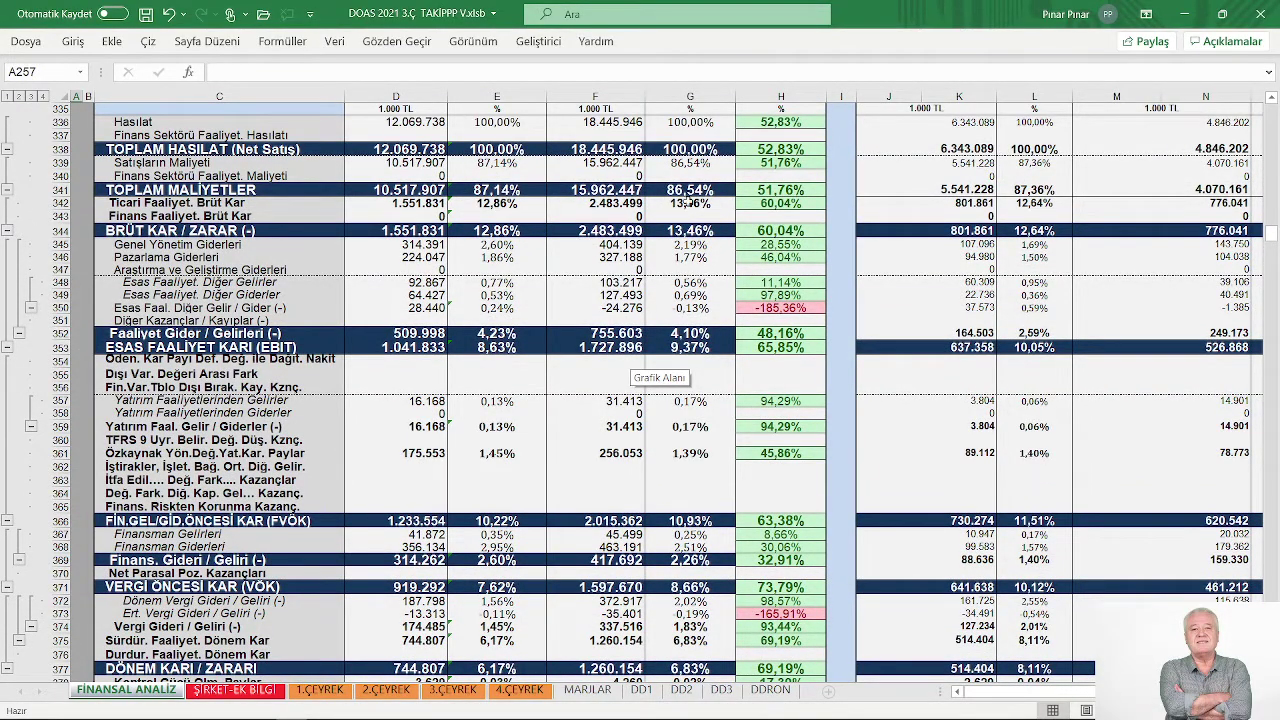
scroll(512, 292, "down", 1)
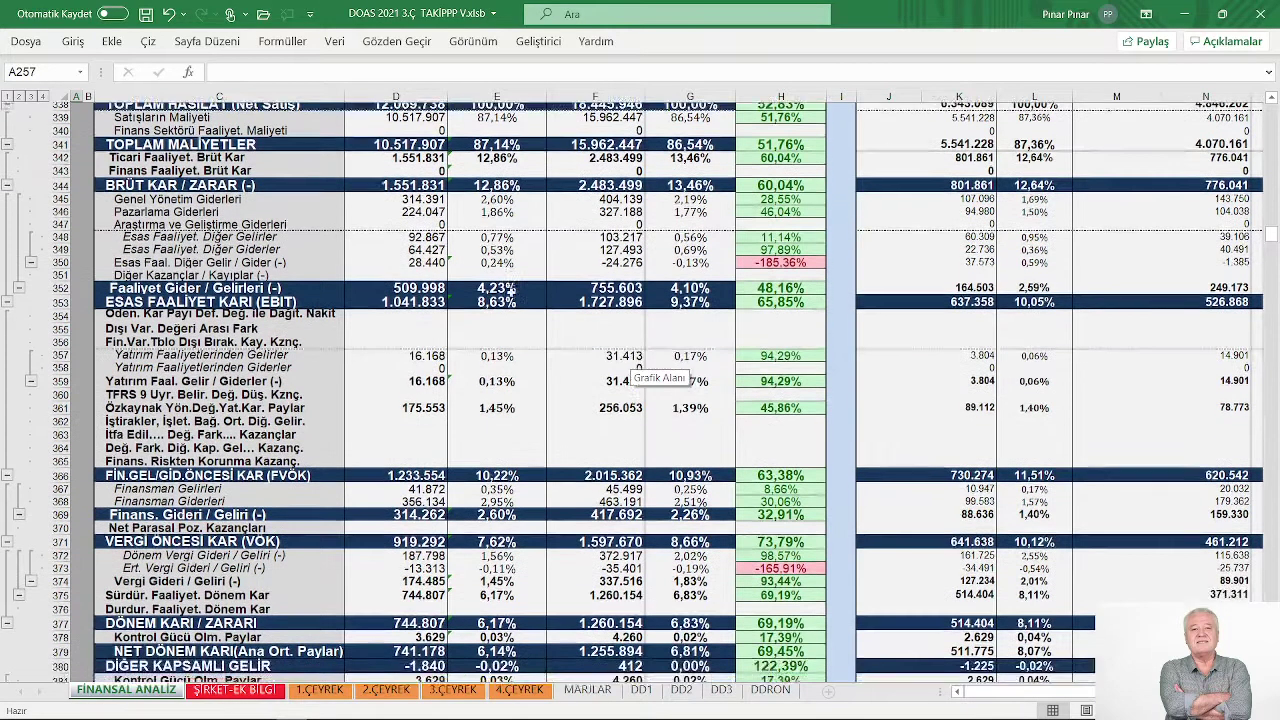
scroll(512, 290, "down", 2)
scroll(508, 292, "up", 1)
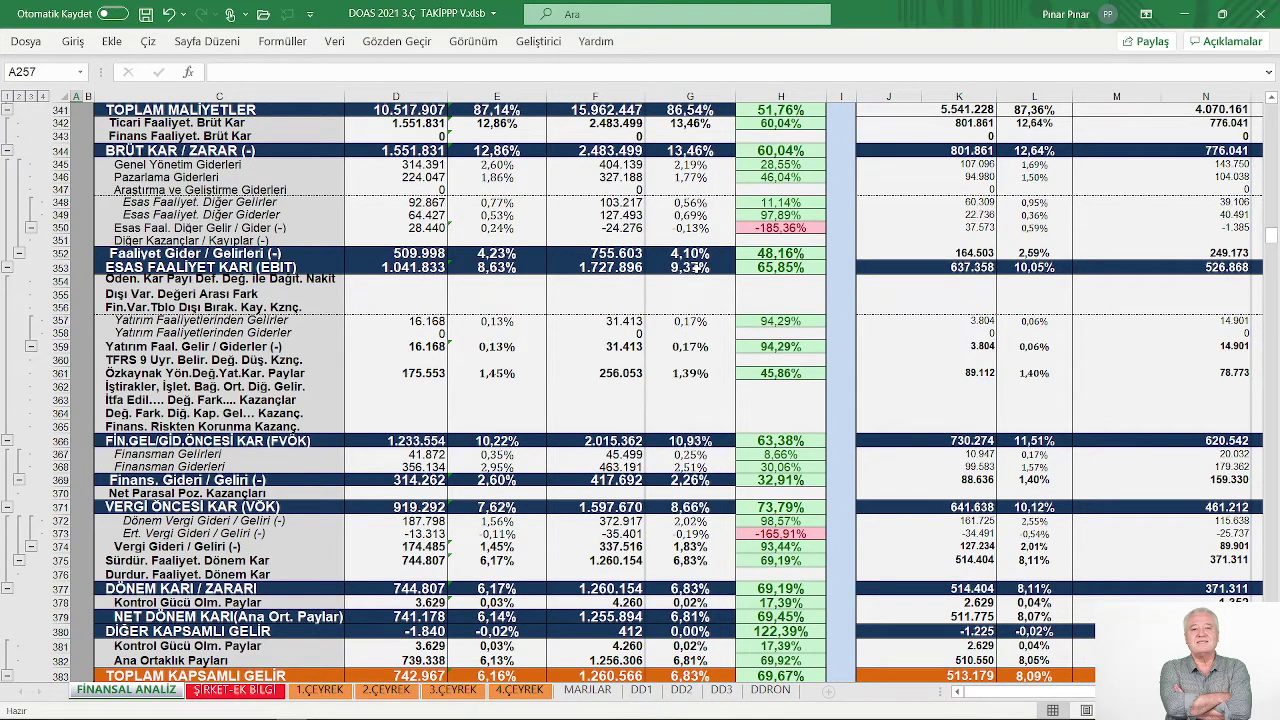
- Review the income statement's profit before financing, tax, net profit and comprehensive income rows through earnings per share and FAVÖK (EBITA)
scroll(576, 305, "down", 1)
scroll(576, 305, "down", 3)
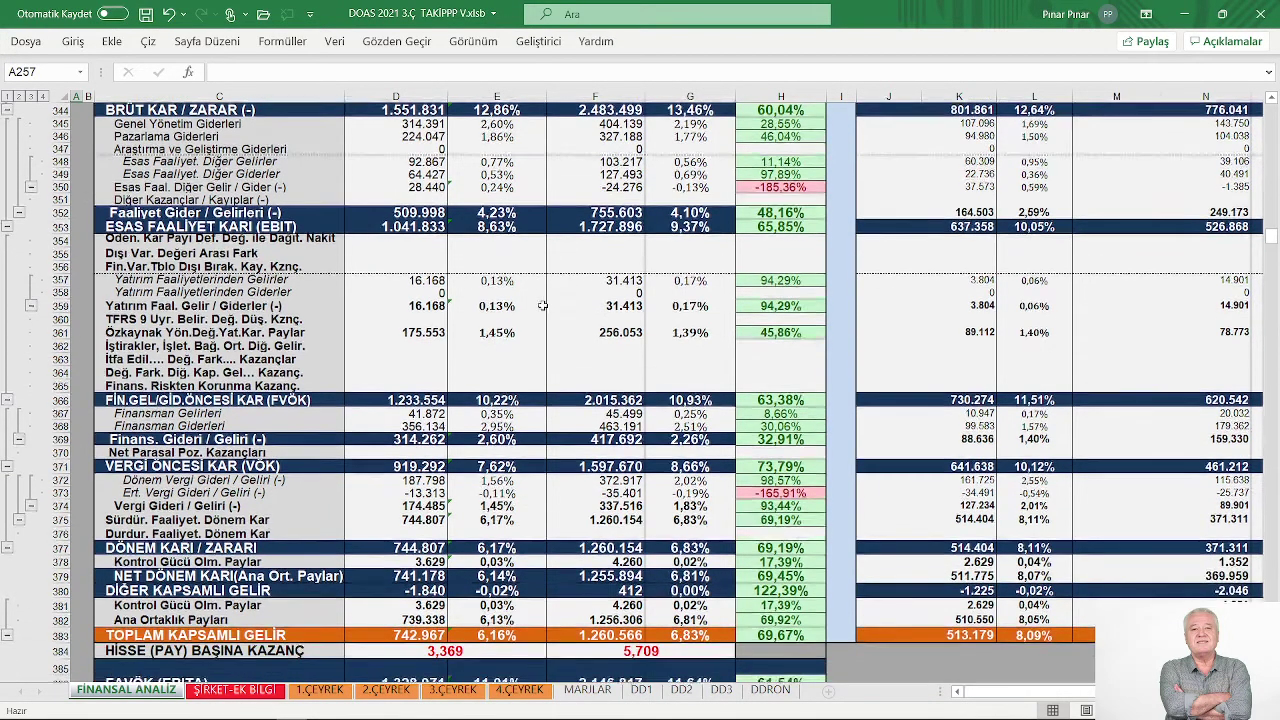
scroll(542, 305, "down", 3)
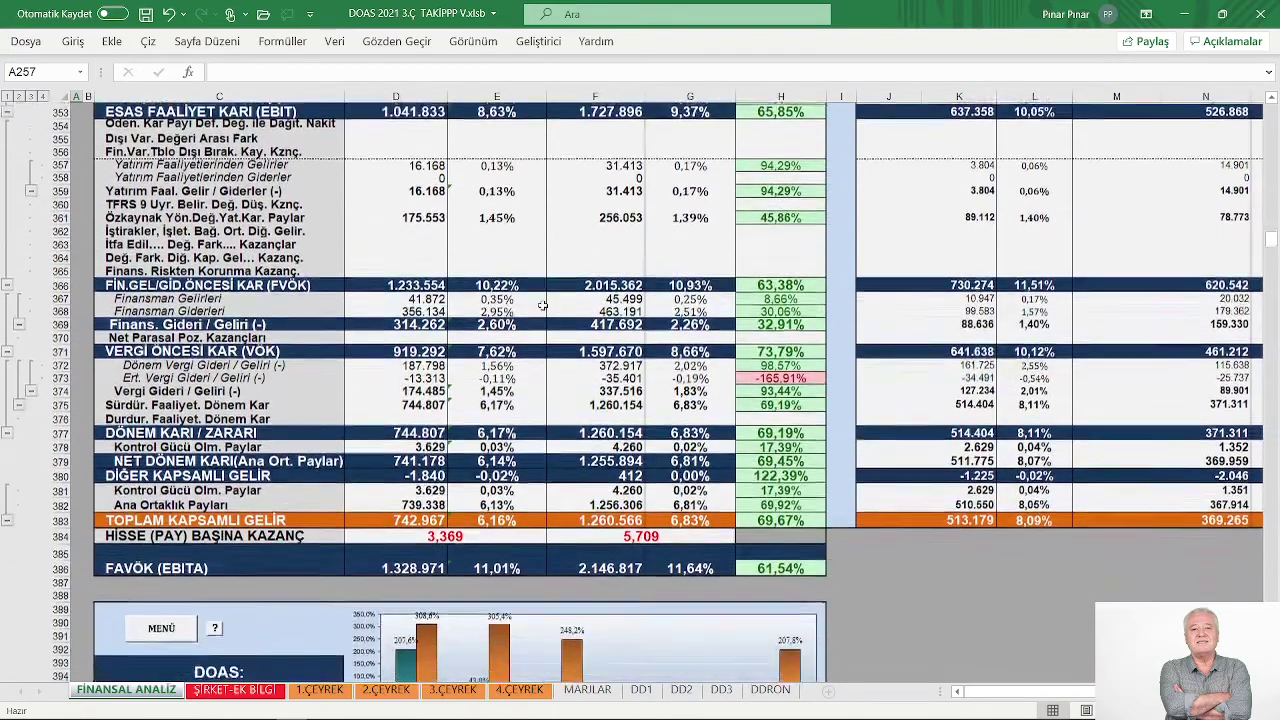
scroll(542, 305, "down", 1)
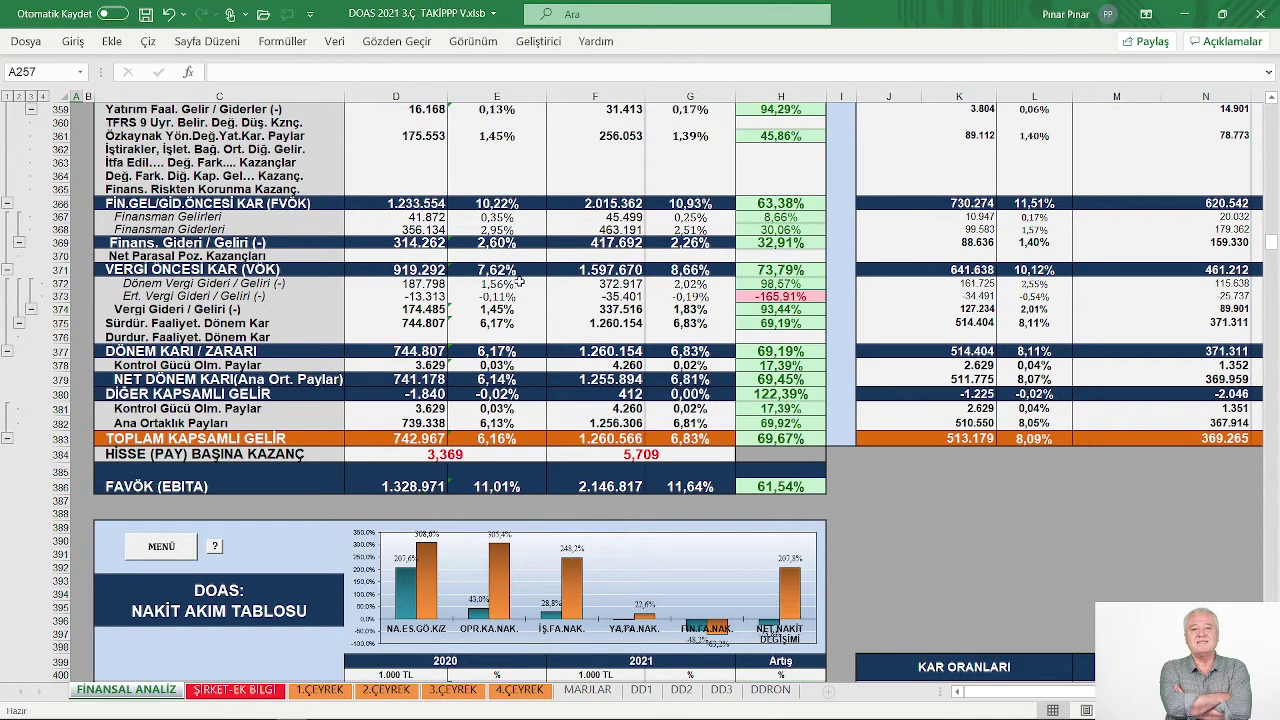
scroll(637, 289, "down", 1)
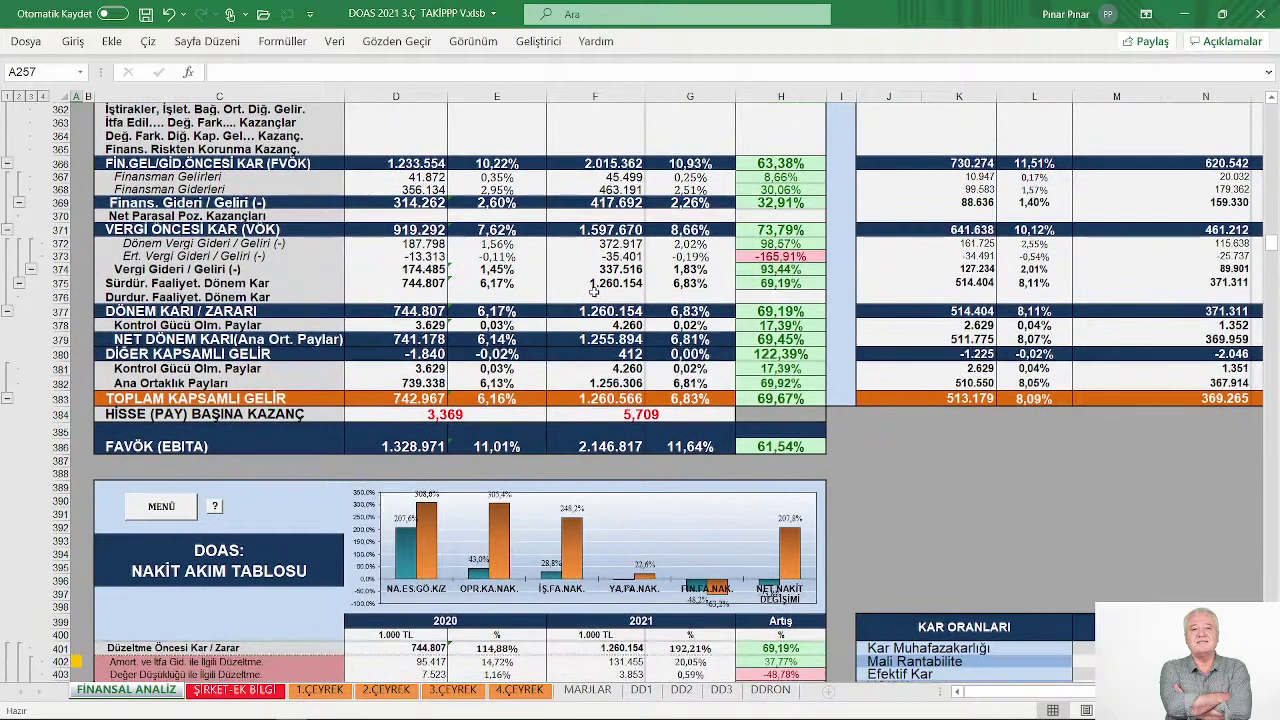
scroll(620, 295, "down", 1)
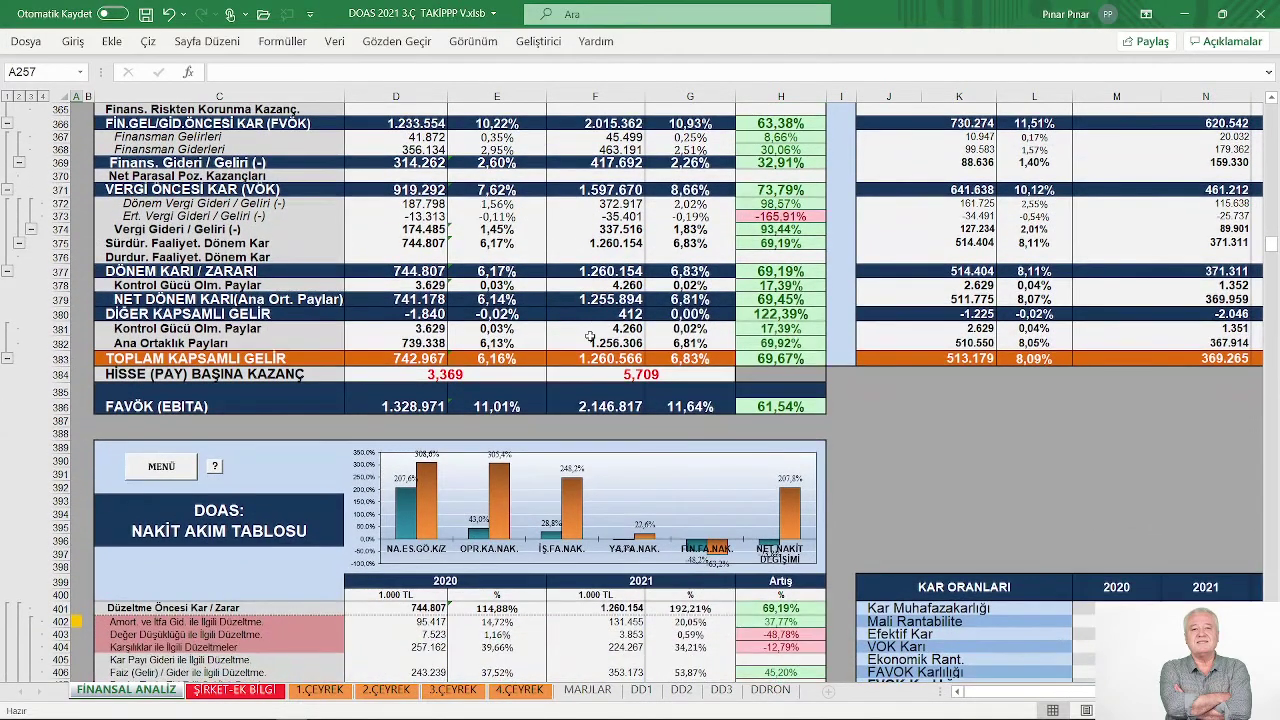
scroll(590, 336, "up", 3)
scroll(590, 336, "up", 2)
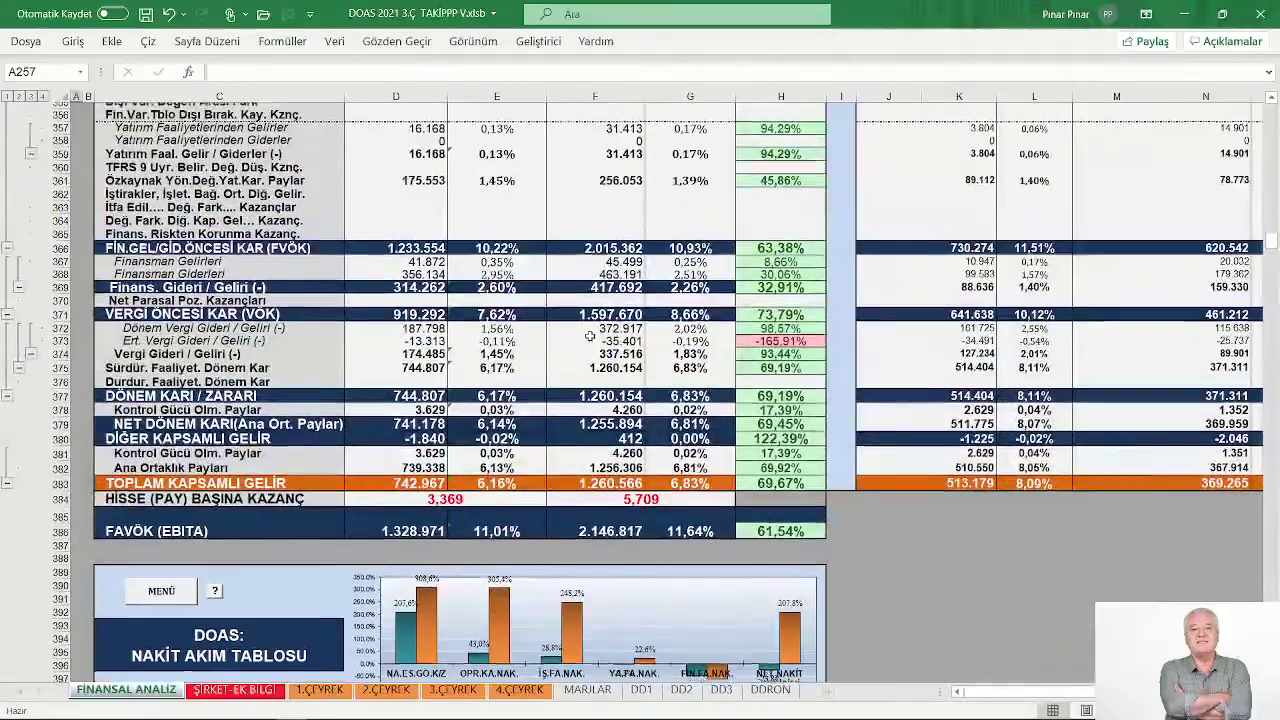
- Recheck the income statement from net sales and gross profit through ESAS FAALİYET KARI (EBIT) to comprehensive income and FAVÖK (EBITA)
scroll(590, 336, "down", 1)
scroll(590, 336, "up", 5)
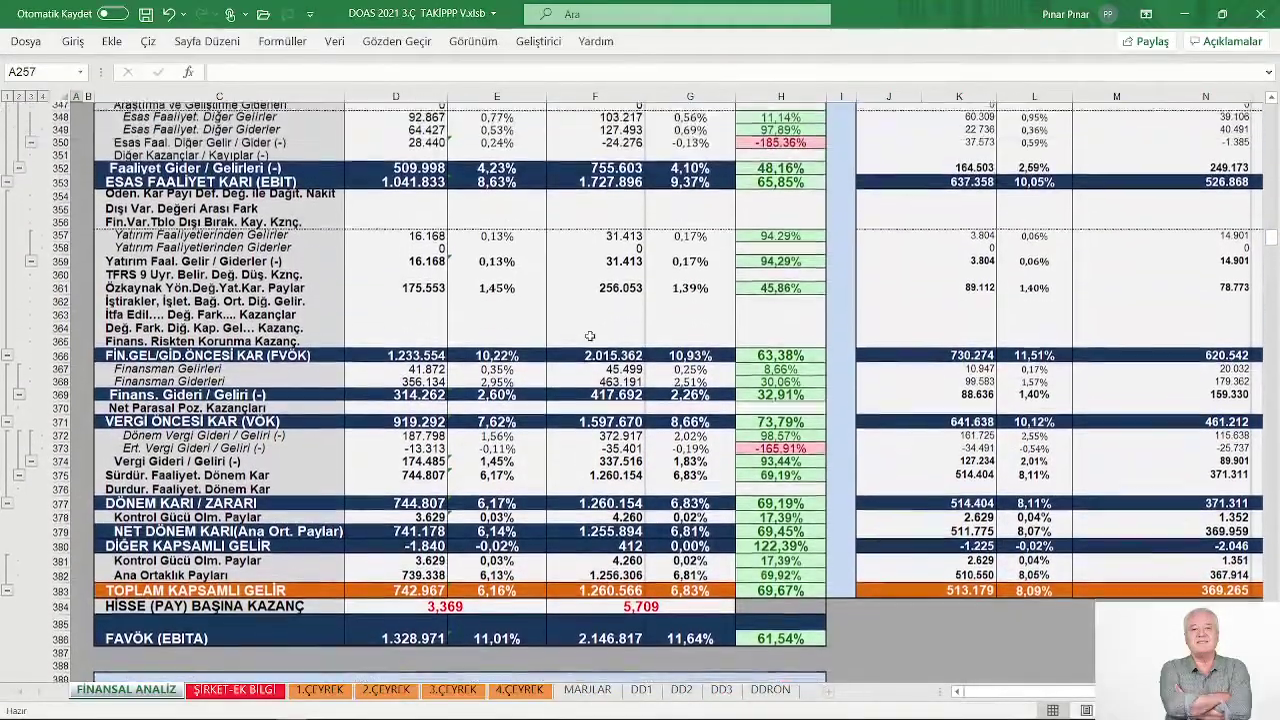
scroll(590, 336, "up", 4)
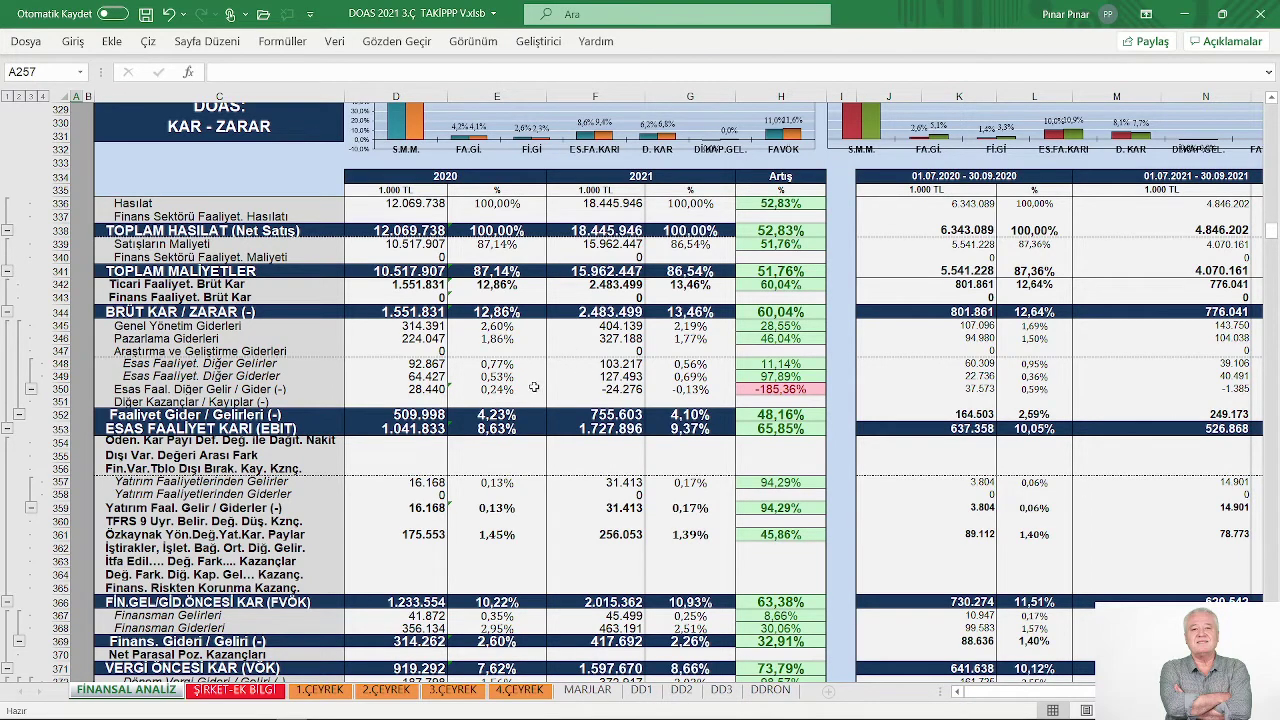
scroll(534, 387, "down", 2)
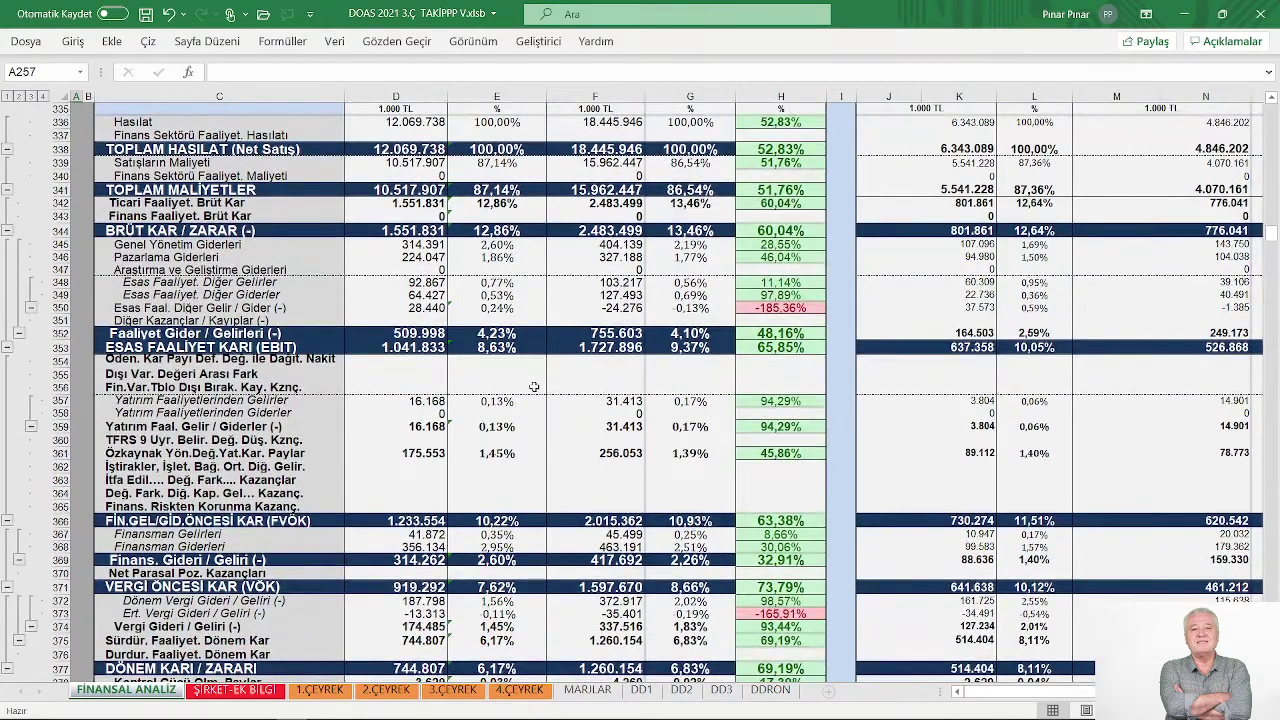
scroll(534, 387, "down", 1)
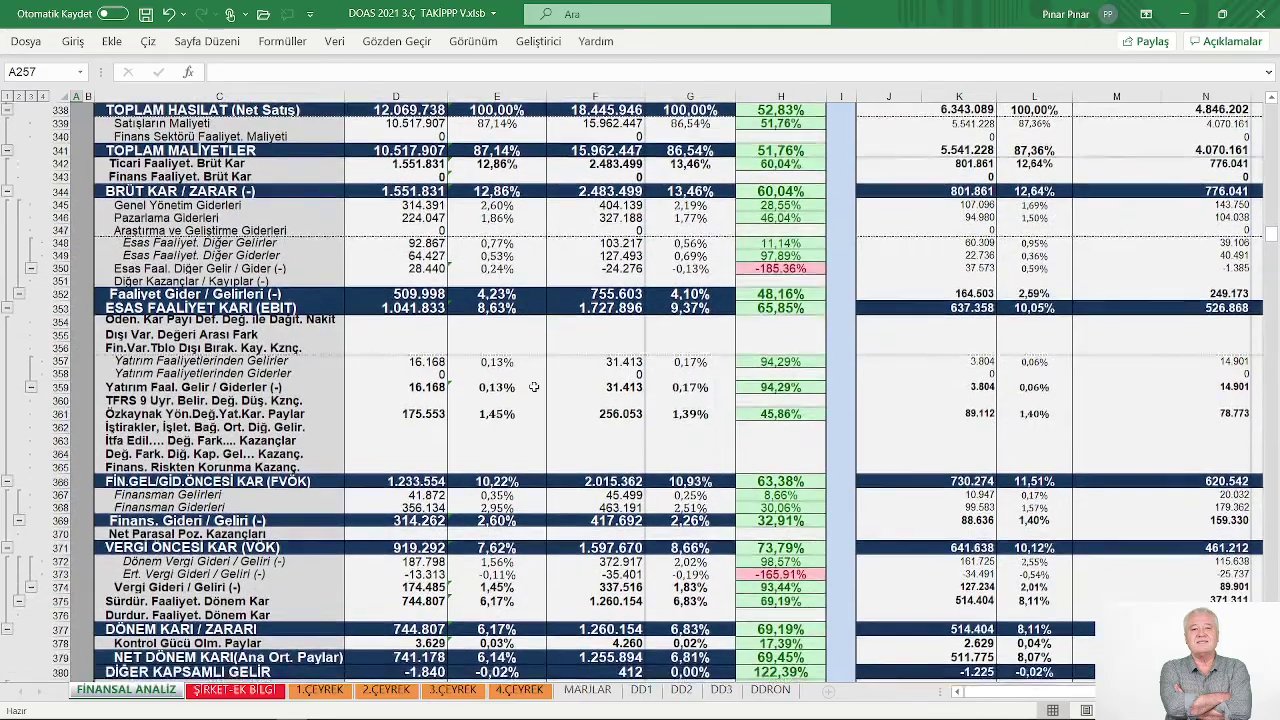
scroll(534, 387, "down", 4)
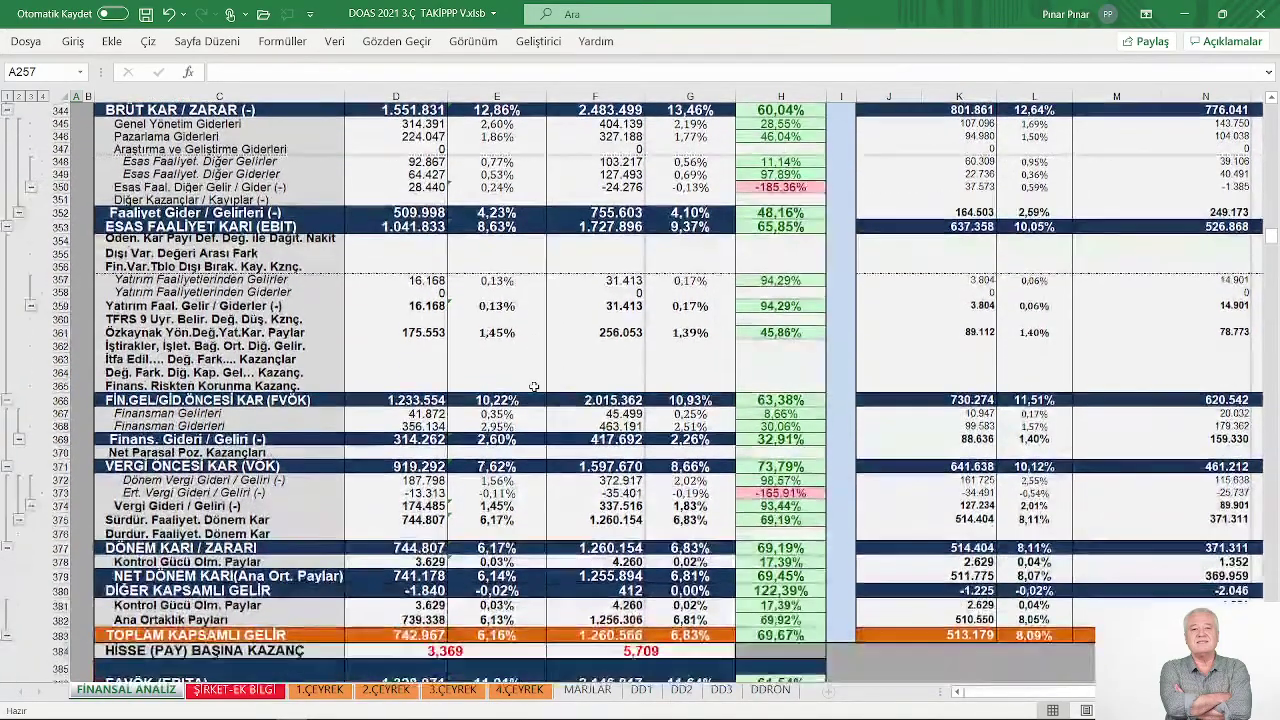
scroll(534, 387, "down", 3)
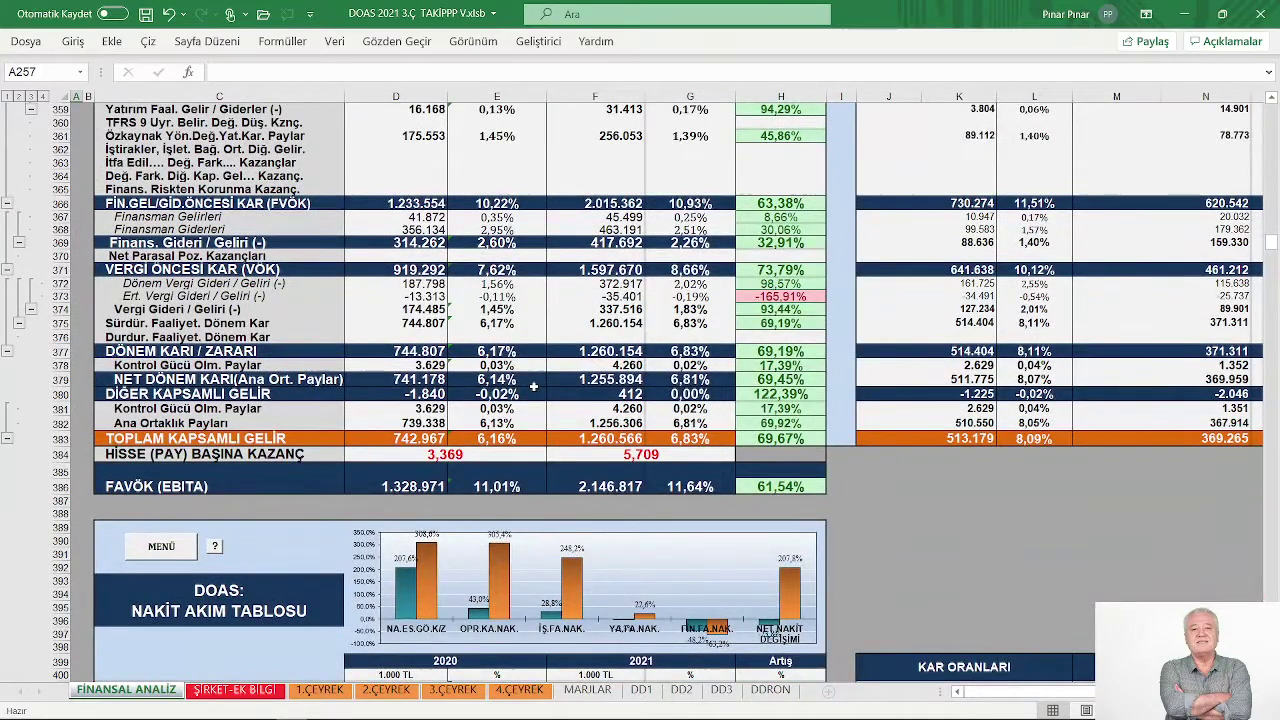
- Return to the MENÜ area and open the REEL SATIŞ analysis to examine the DOAS: REEL SATIŞ ARTIŞLARI table and chart
left_click(158, 552)
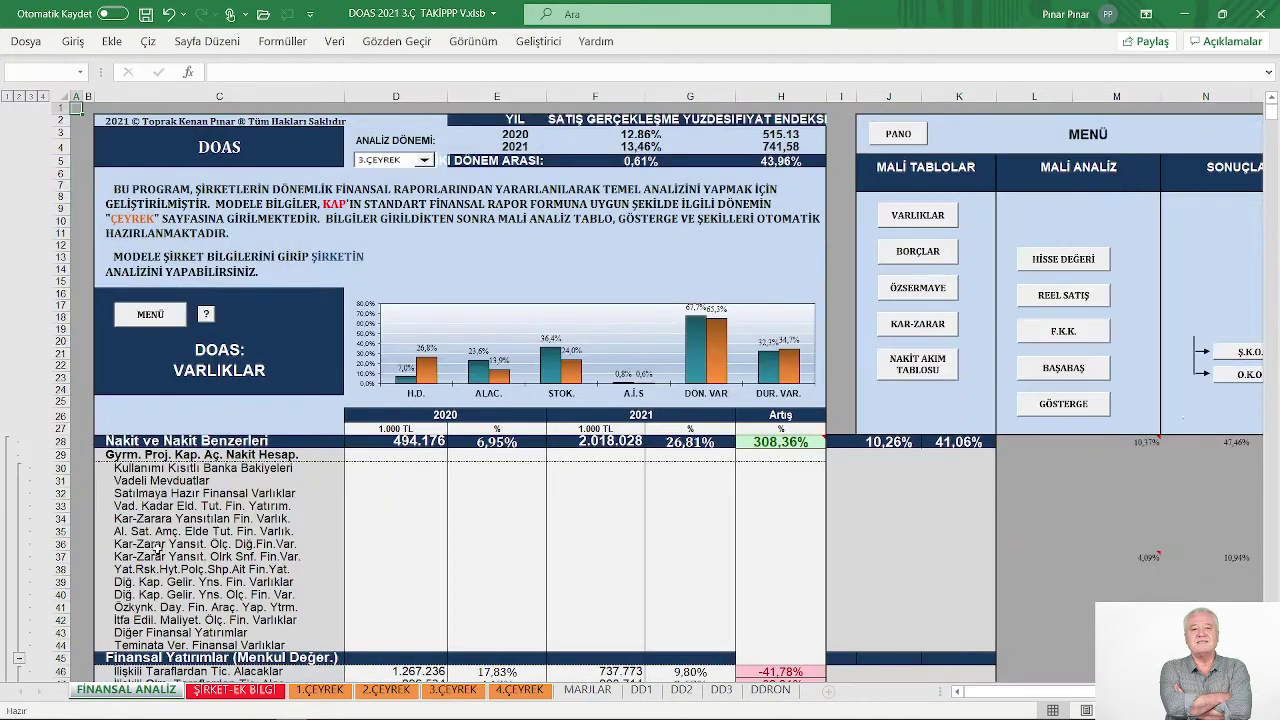
left_click(1052, 300)
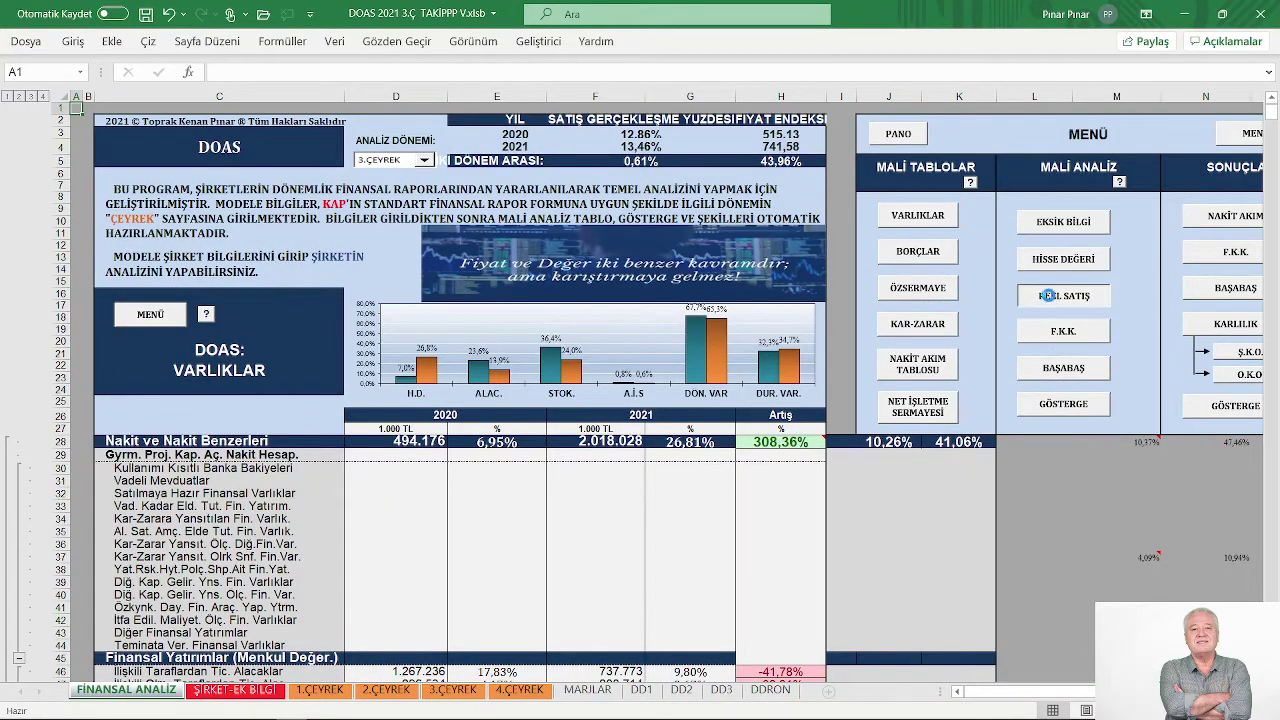
scroll(705, 412, "down", 5)
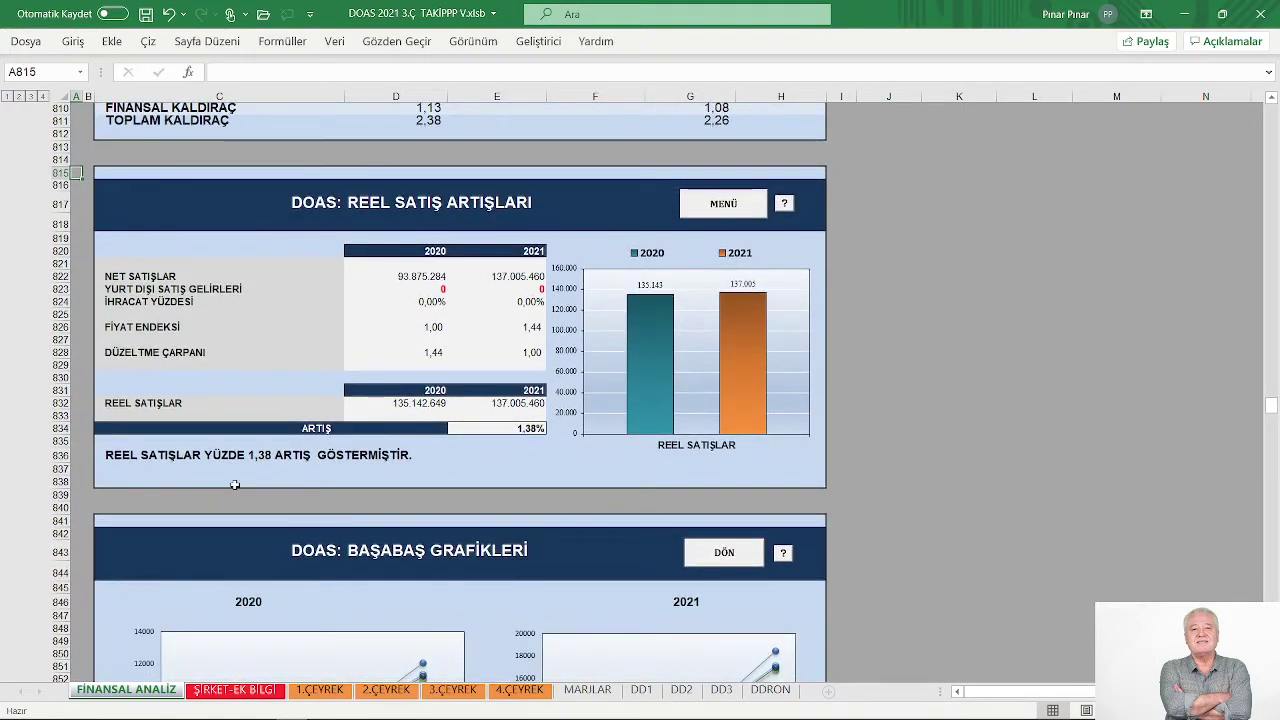
- Go back to the MENÜ area and review the VARLIKLAR table's cash, trade receivables, inventories and other current asset rows
left_click(723, 203)
scroll(600, 368, "down", 4)
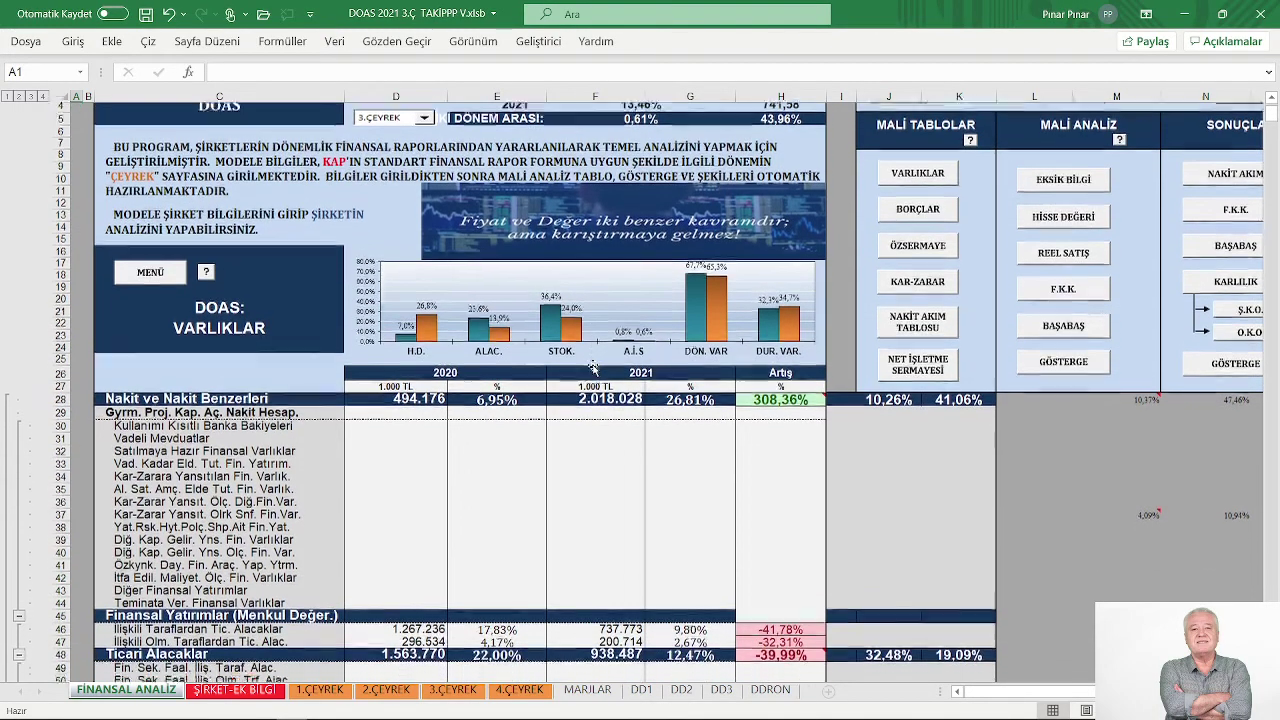
scroll(593, 365, "down", 5)
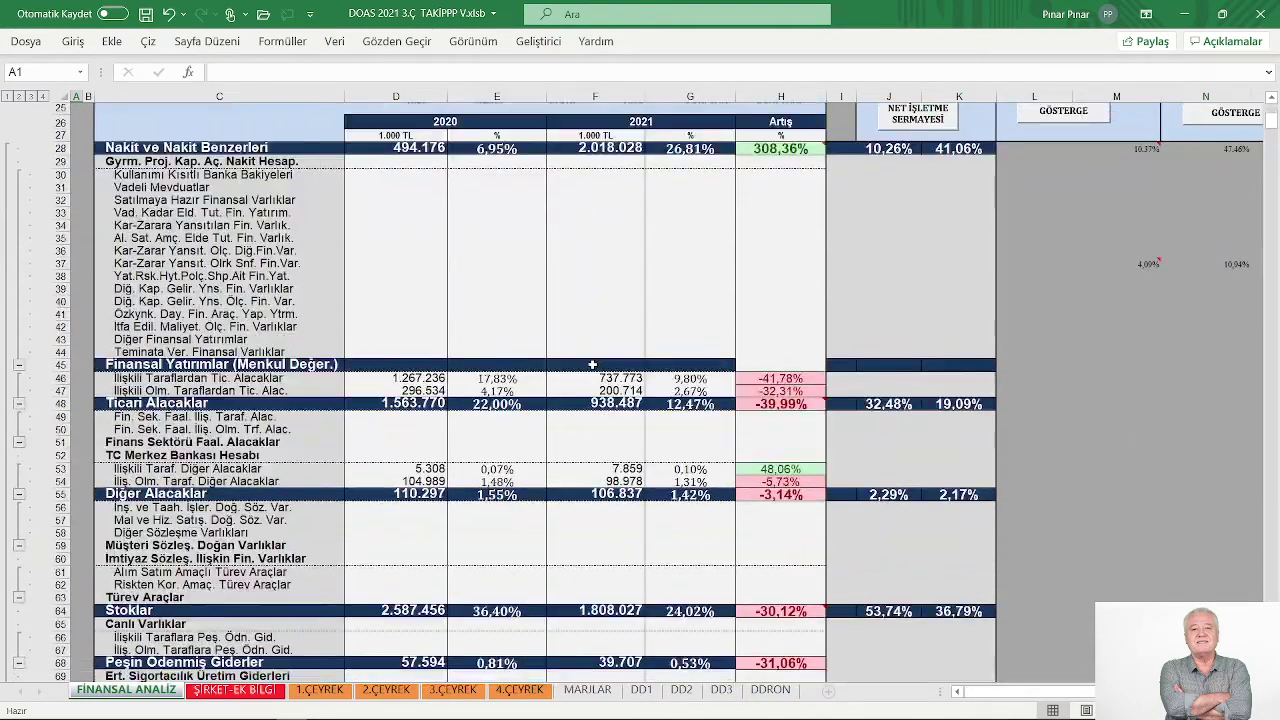
scroll(593, 364, "down", 1)
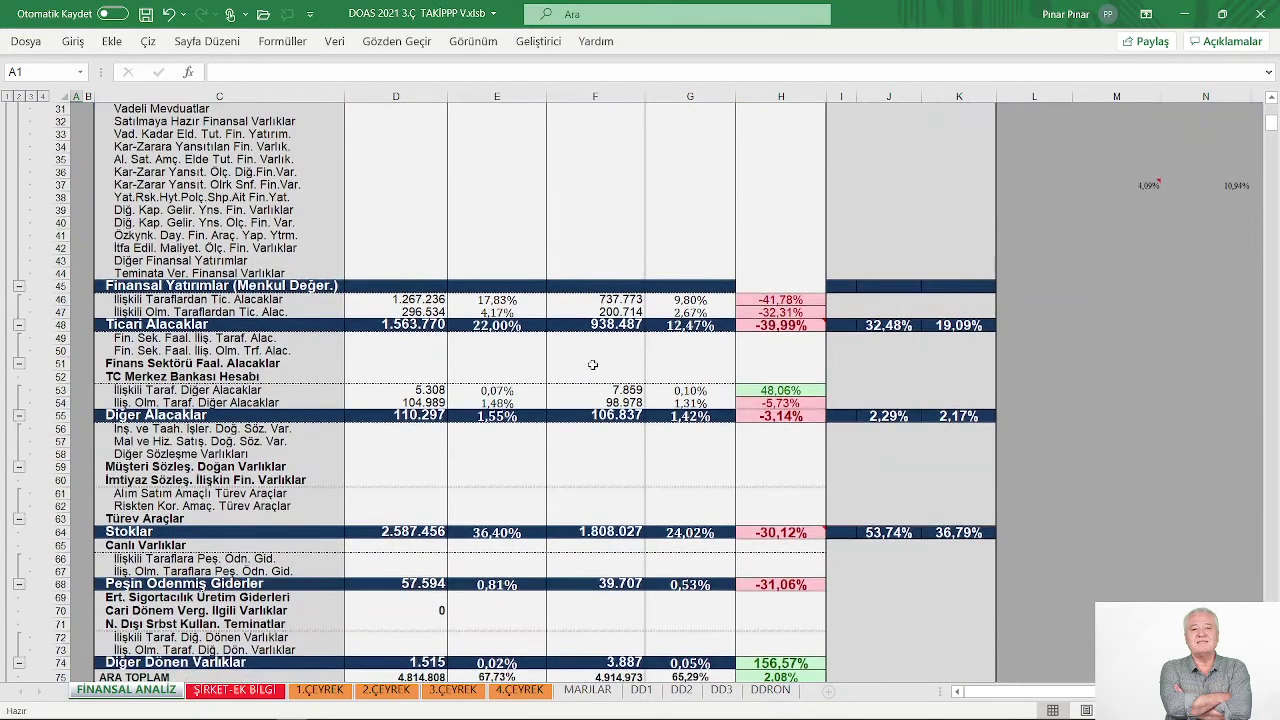
scroll(592, 365, "up", 3)
scroll(592, 365, "up", 2)
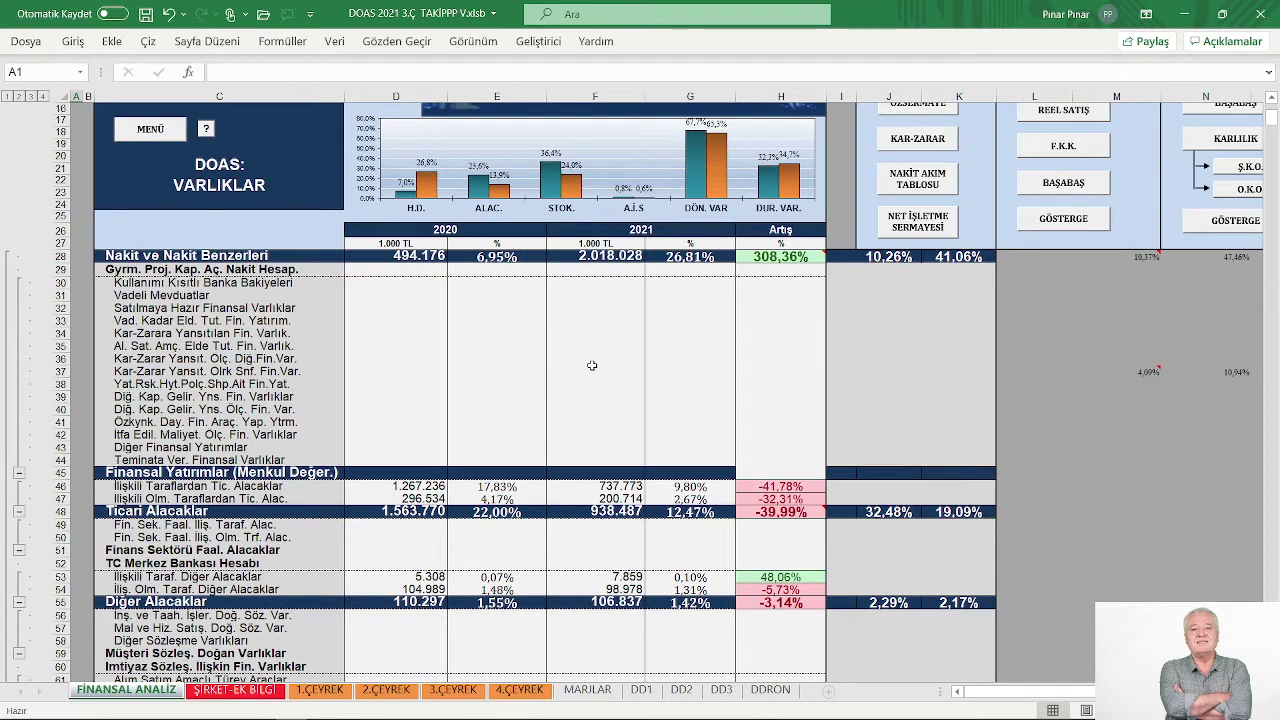
- Open the KAR-ZARAR section through the MENÜ area and continue past the income statement to examine the NAKİT AKIM TABLOSU chart
left_click(150, 129)
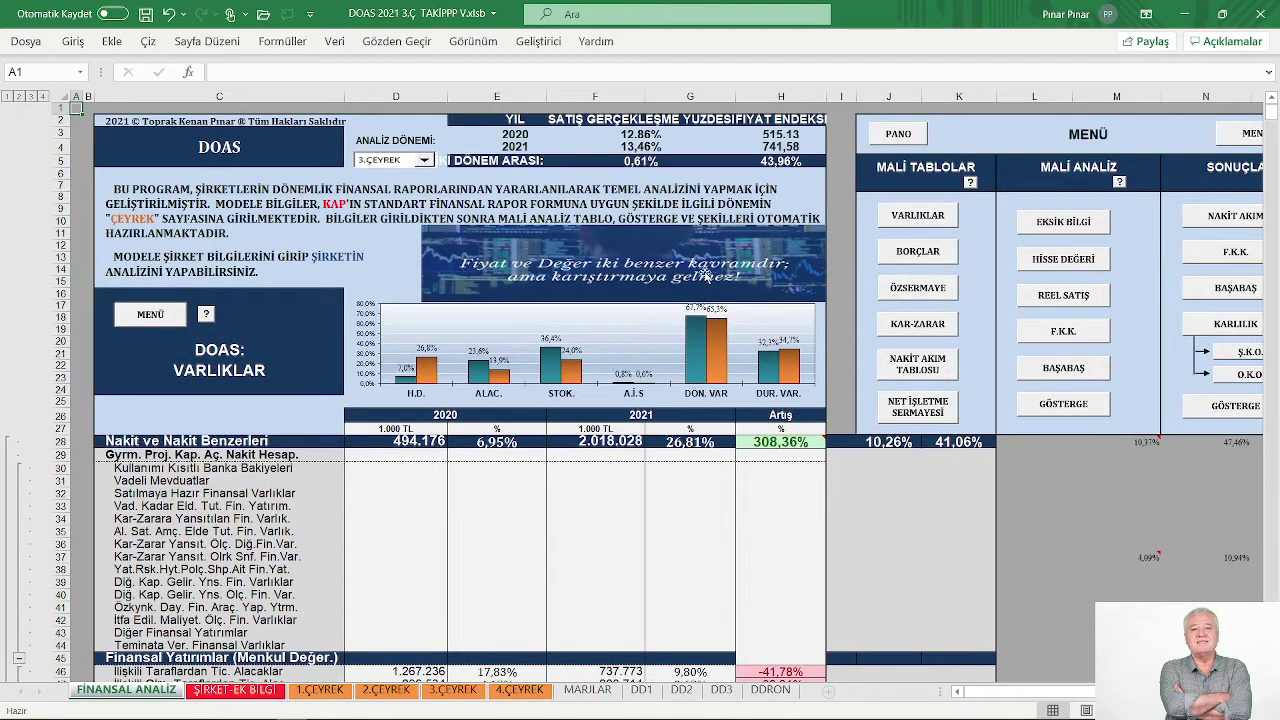
left_click(918, 326)
scroll(651, 417, "down", 7)
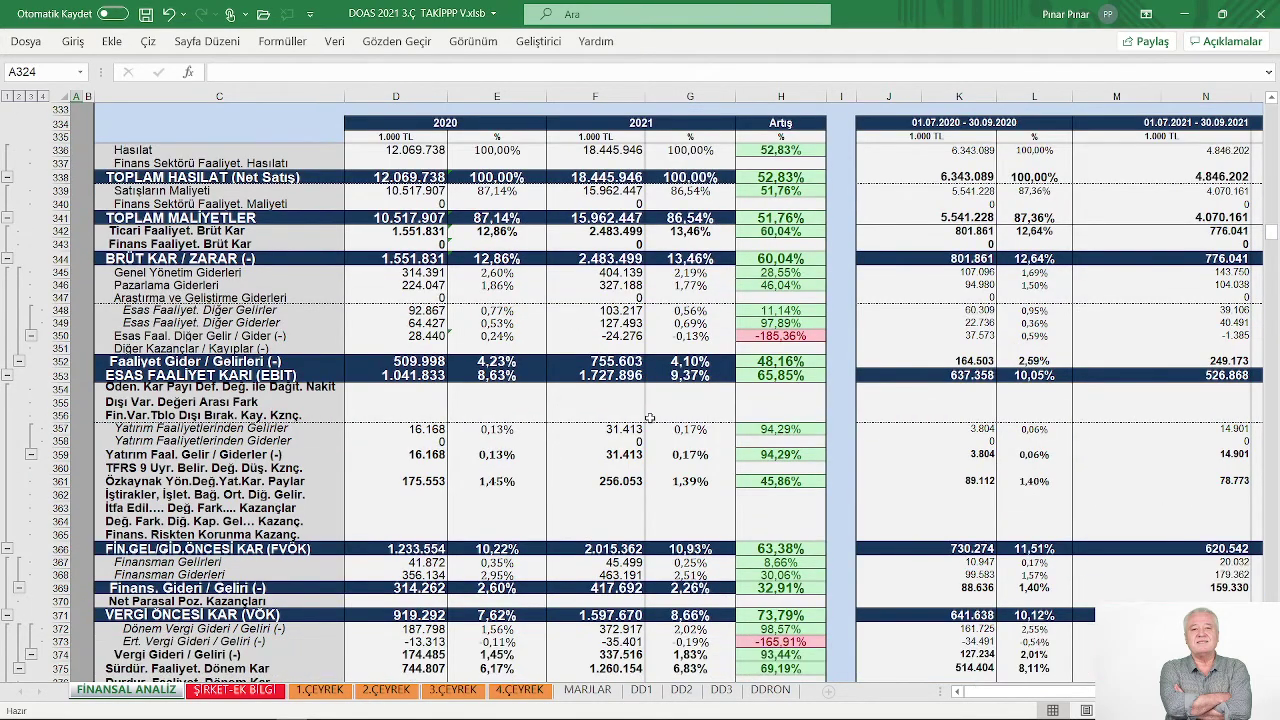
scroll(651, 417, "down", 7)
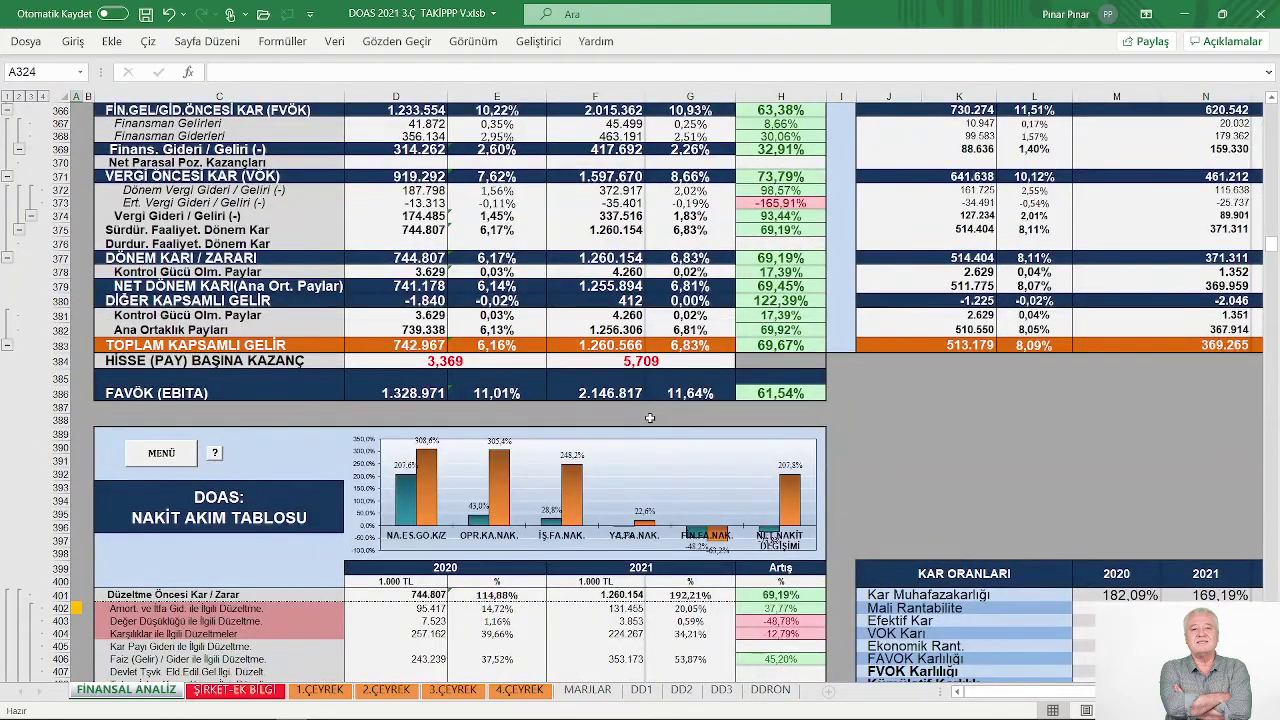
scroll(650, 418, "up", 2)
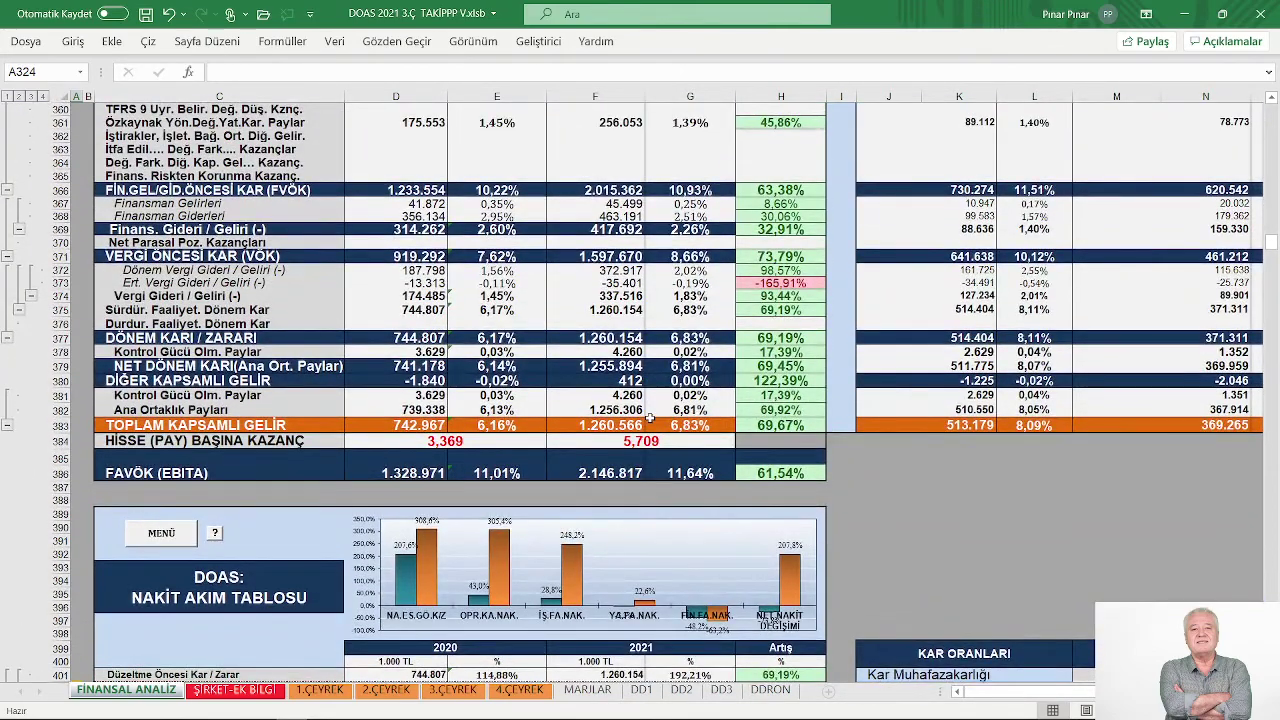
scroll(650, 418, "down", 3)
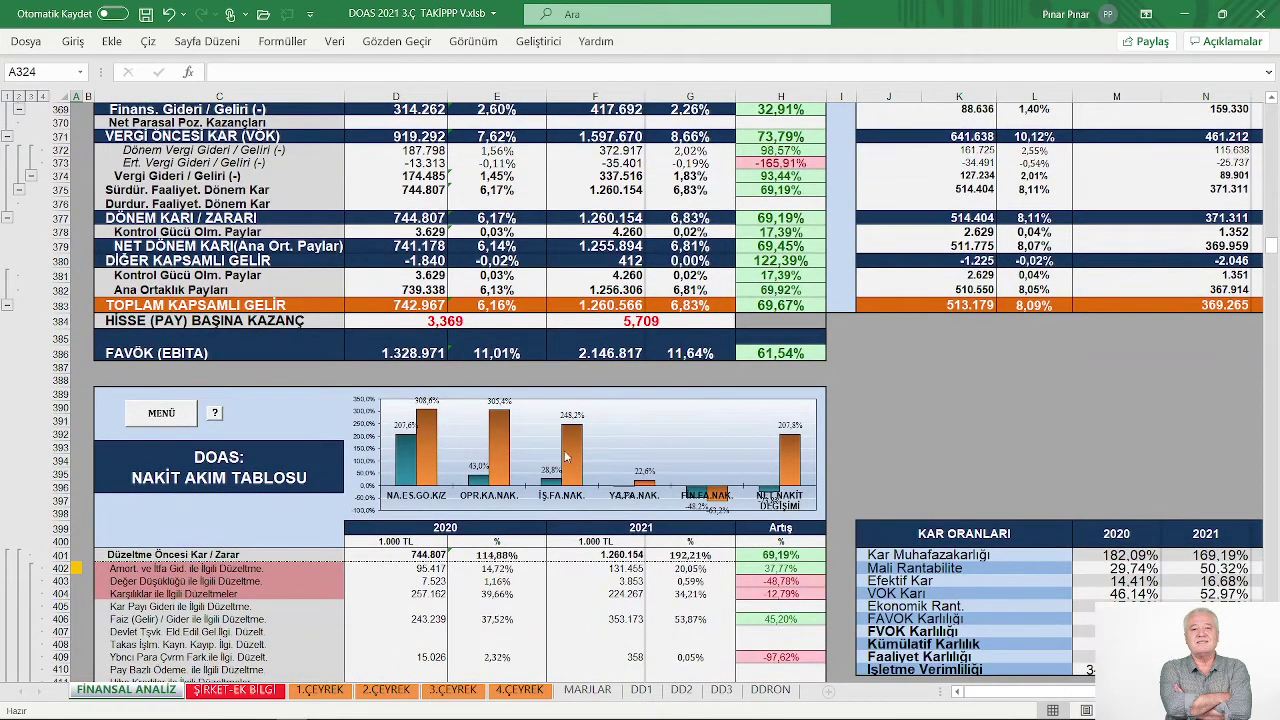
scroll(455, 478, "down", 1)
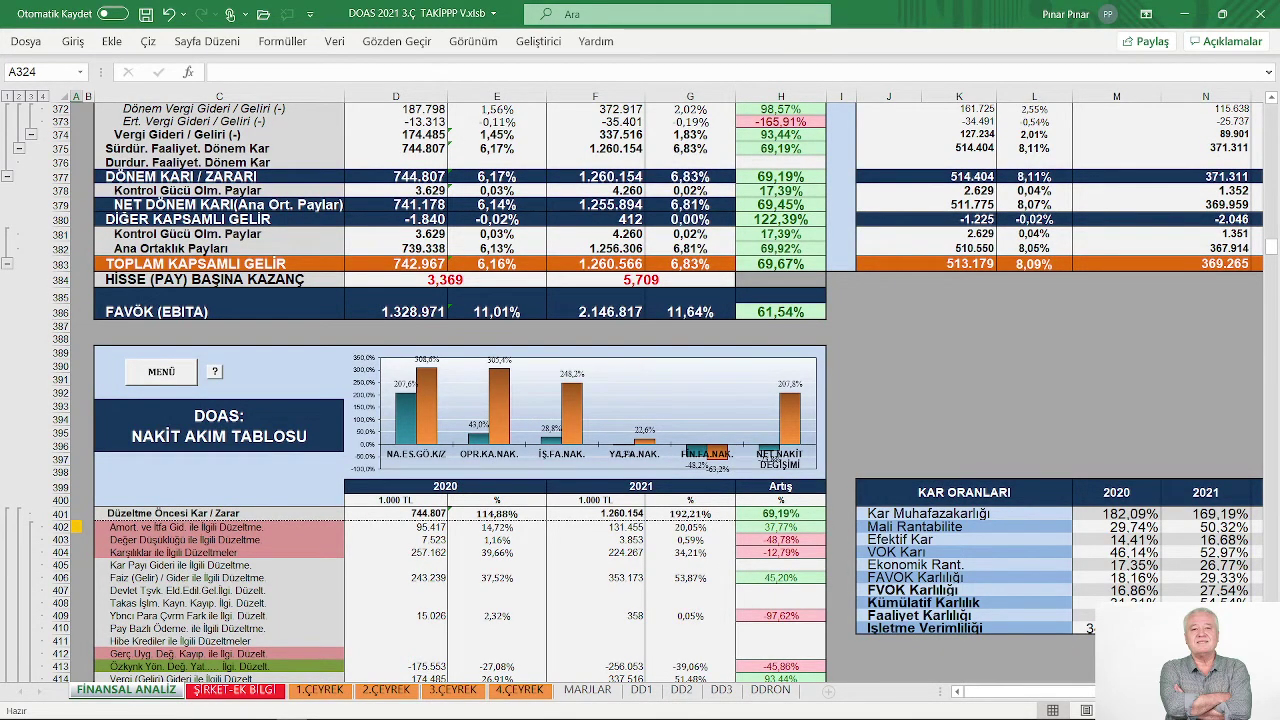
- Examine the KAR ORANLARI table beside the cash flow statement, comparing its 2020, 2021 and Artış columns
scroll(1010, 640, "right", 2)
scroll(1098, 598, "right", 4)
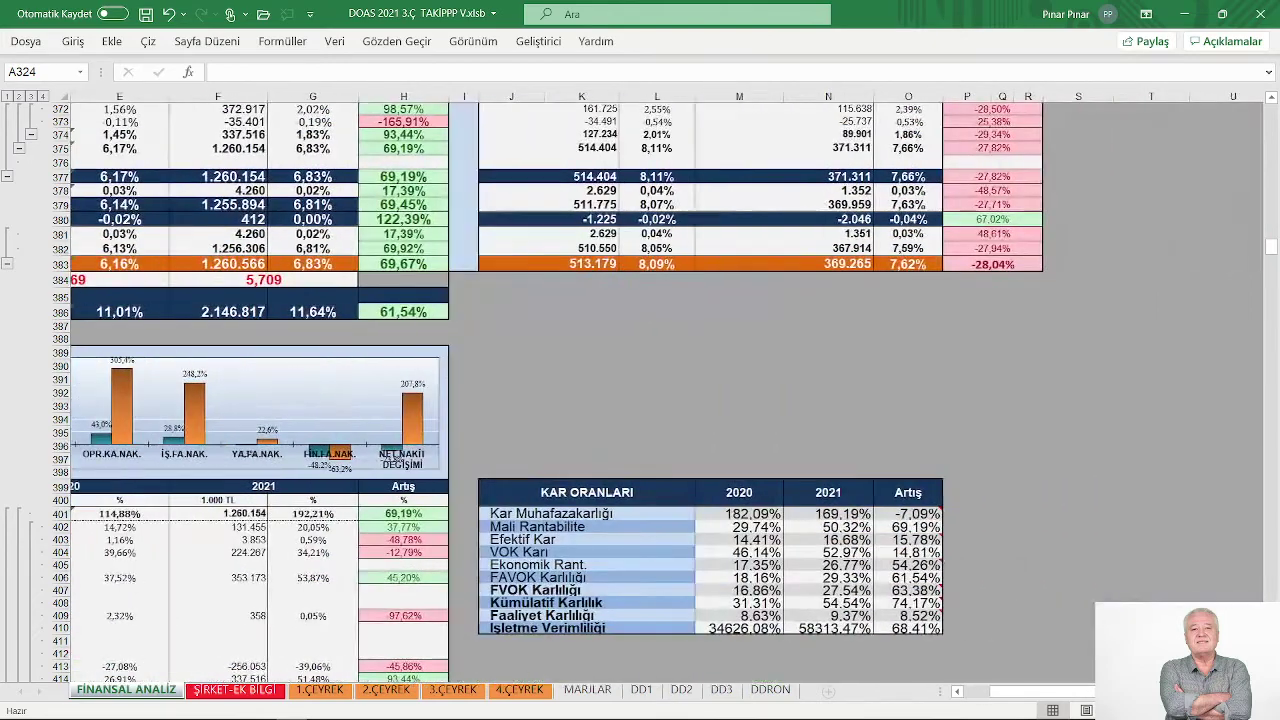
scroll(1005, 507, "down", 3)
scroll(995, 500, "down", 1)
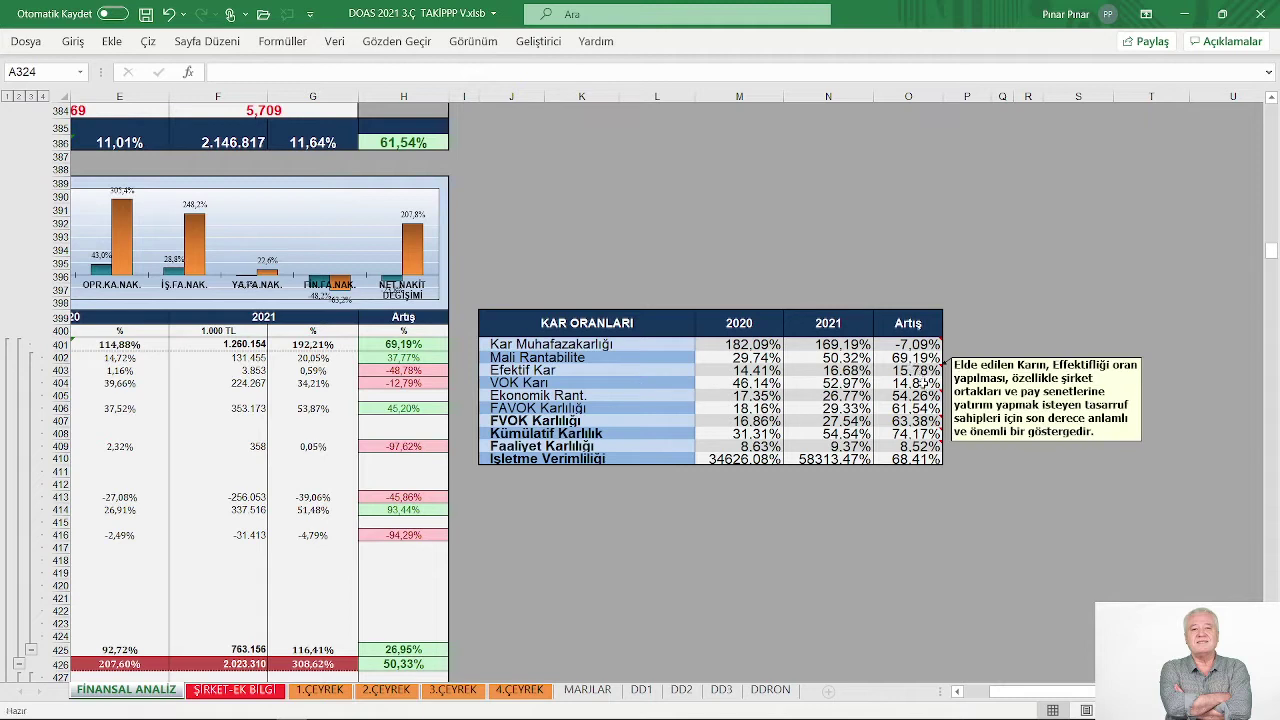
mouse_move(903, 417)
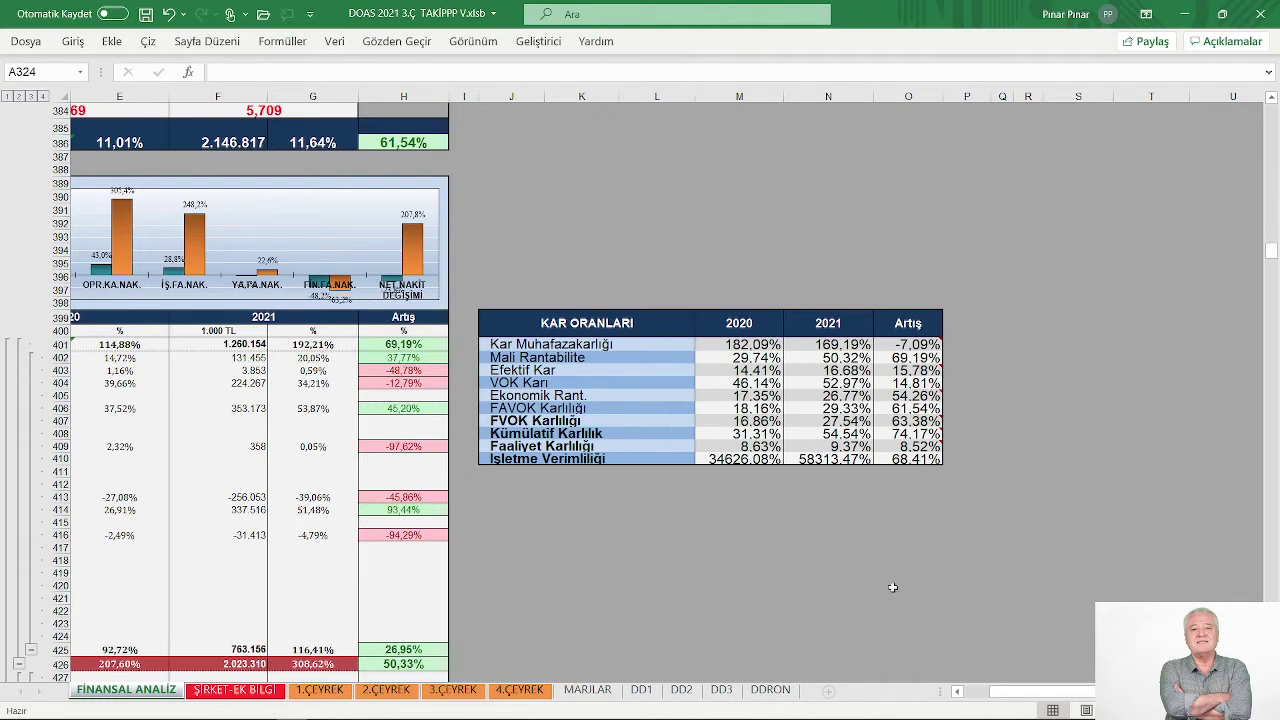
- Open the NAKİT (PARA) AKIM DEĞERLEME notes from the cash flow statement and read the operating and sales cash inflow items
left_click(972, 693)
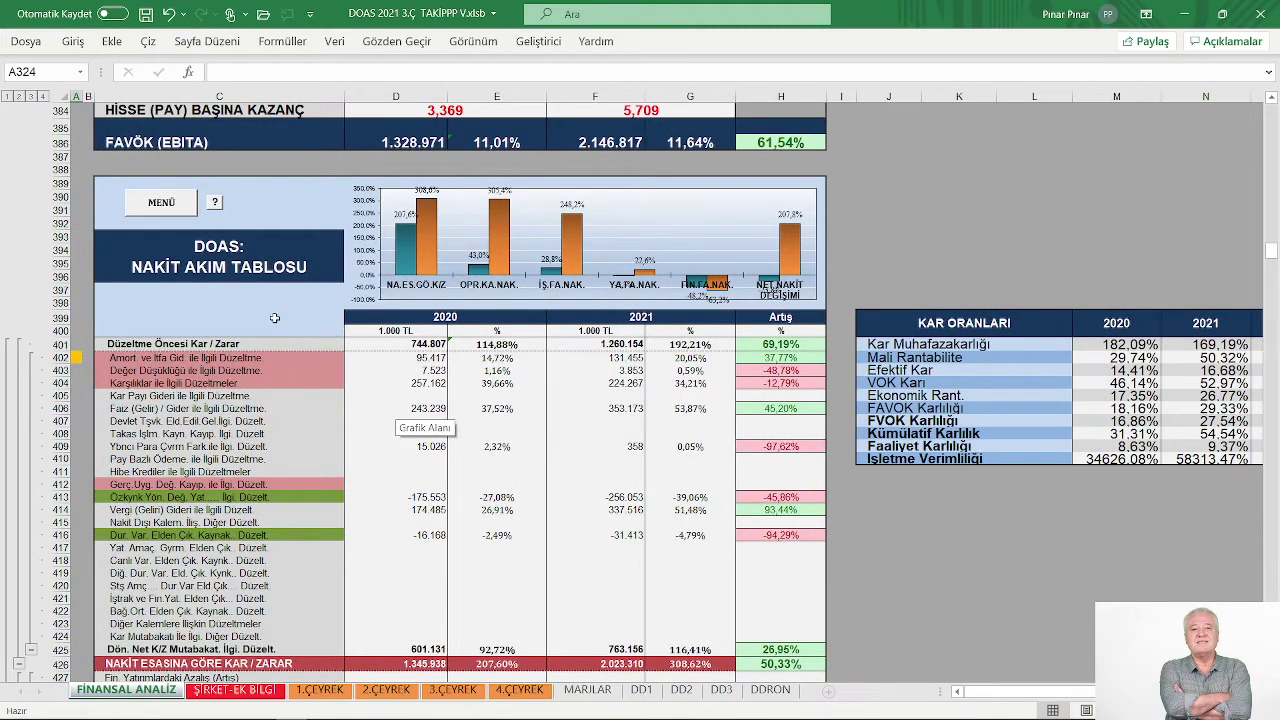
left_click(214, 202)
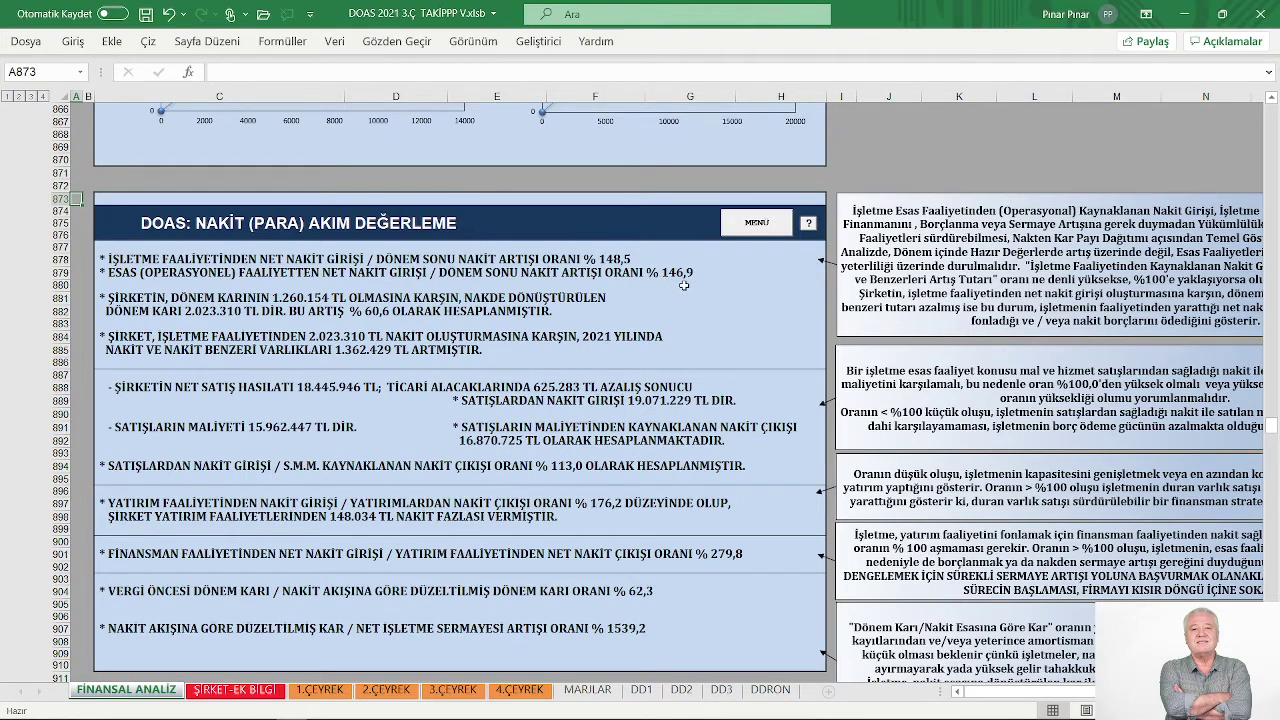
scroll(684, 286, "down", 1)
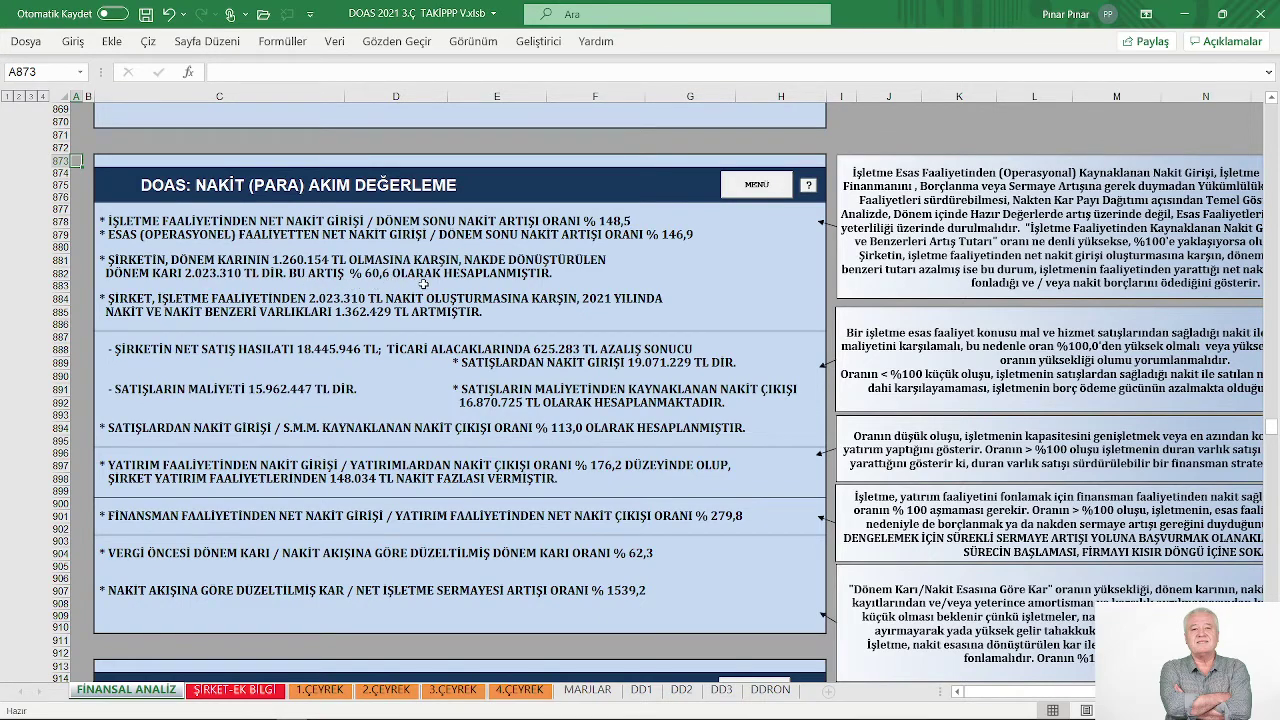
scroll(423, 284, "down", 2)
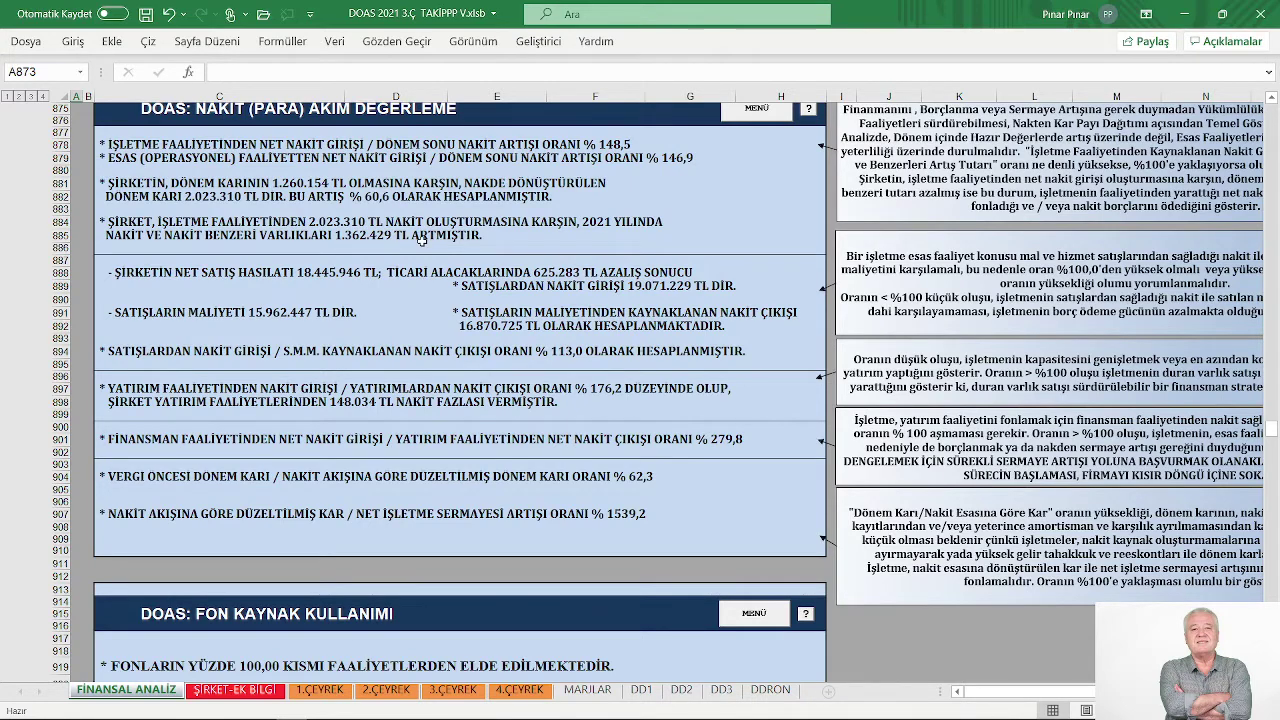
scroll(401, 287, "down", 2)
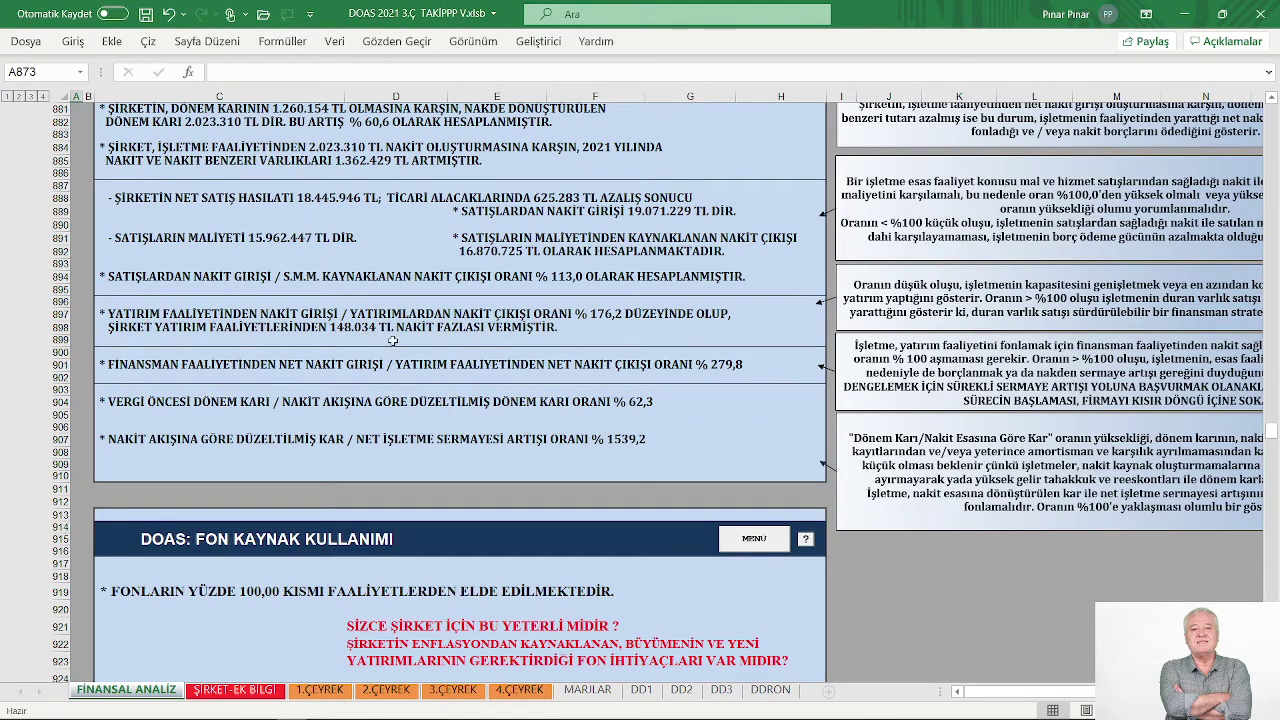
- Review the cash flow evaluation's investment, financing, pre-tax profit and net working capital ratio items
scroll(496, 340, "down", 1)
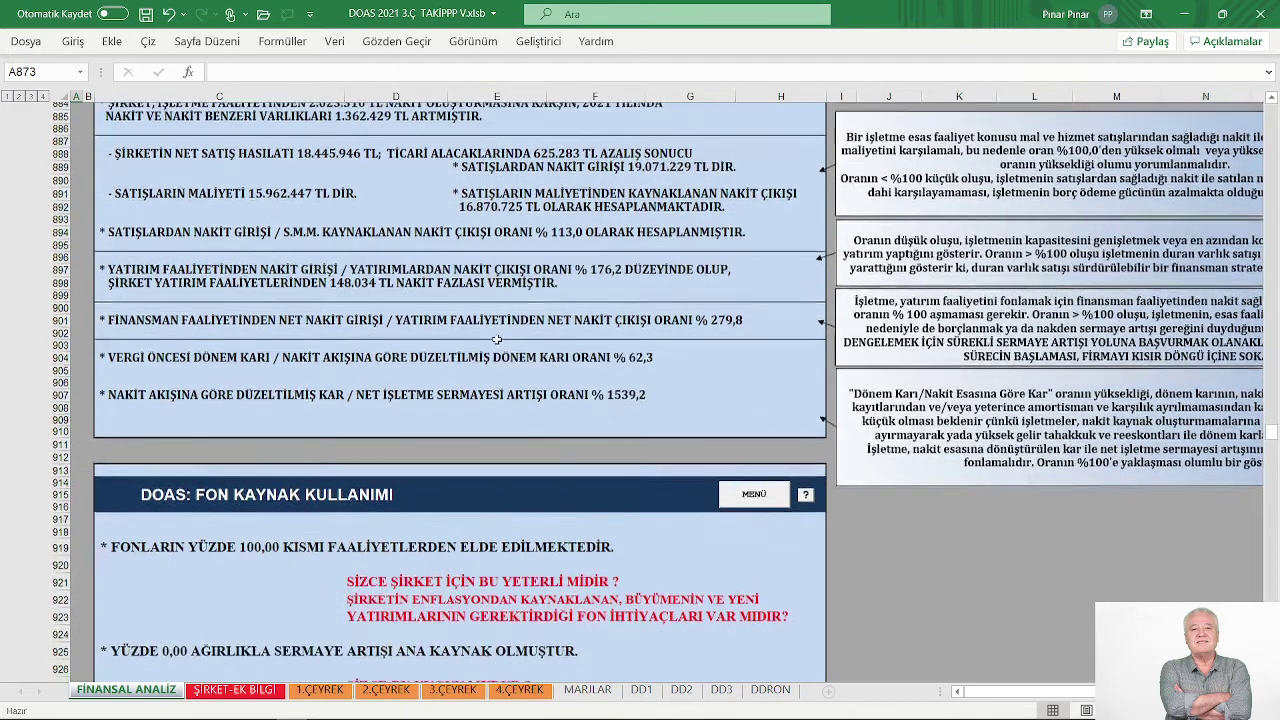
scroll(496, 340, "down", 2)
scroll(492, 327, "down", 1)
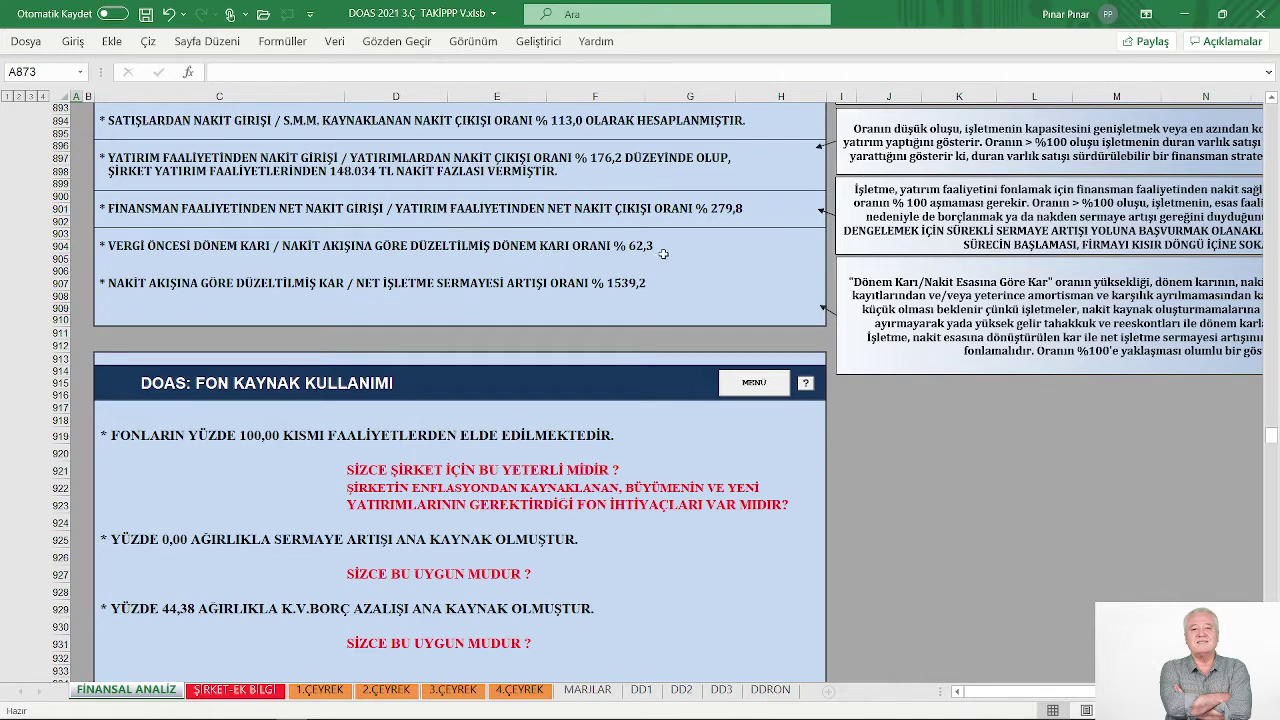
scroll(663, 254, "down", 1)
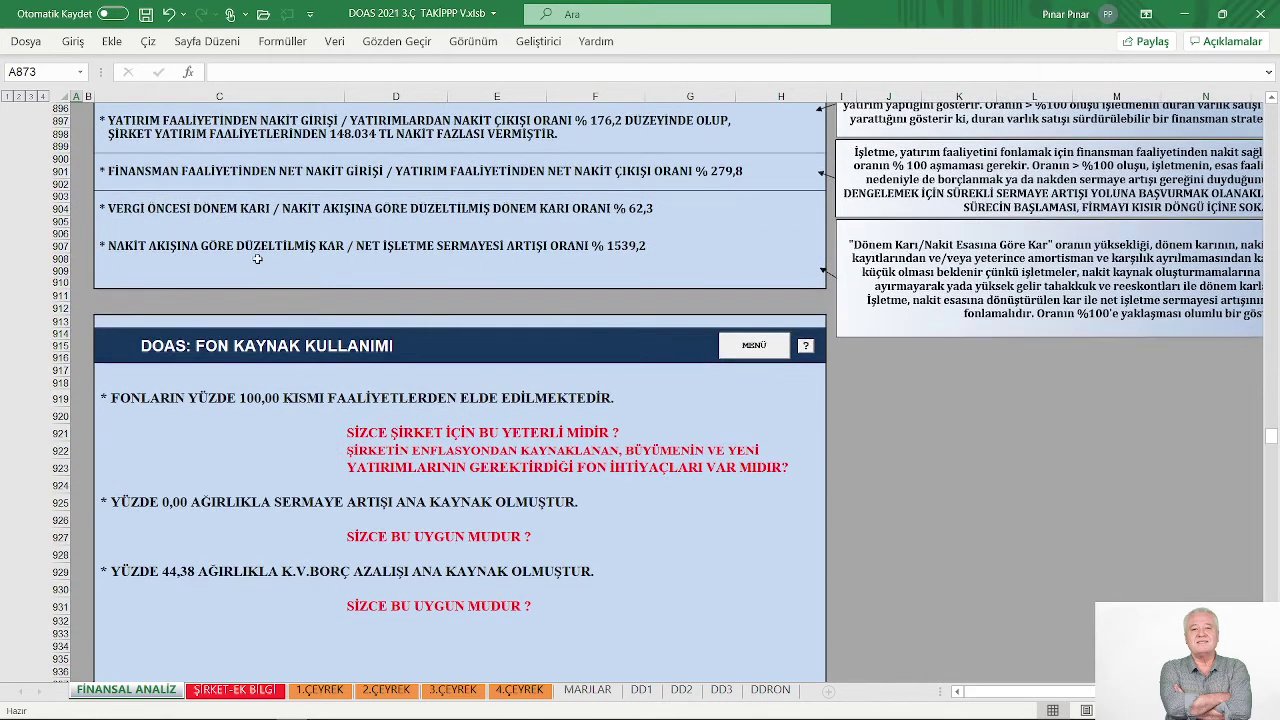
- Read the DOAS: FON KAYNAK KULLANIMI statements on funds from operations, capital increase and short-term debt
scroll(600, 255, "down", 2)
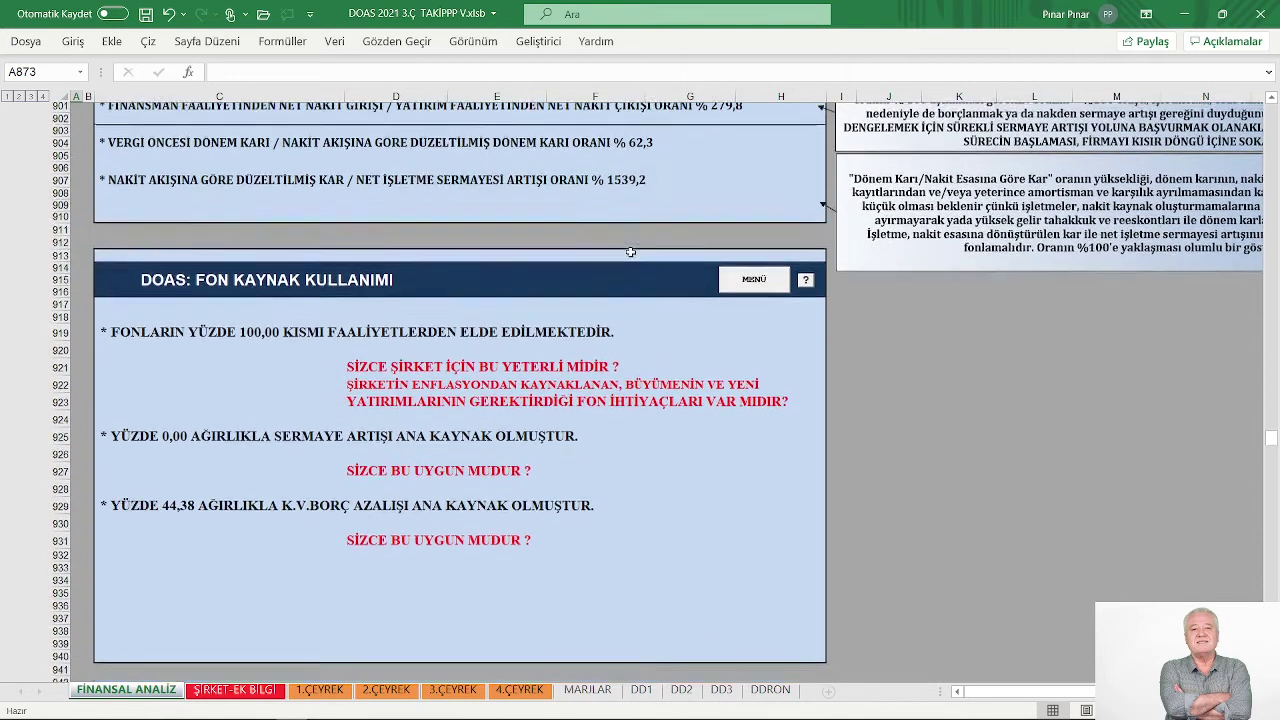
scroll(630, 252, "down", 1)
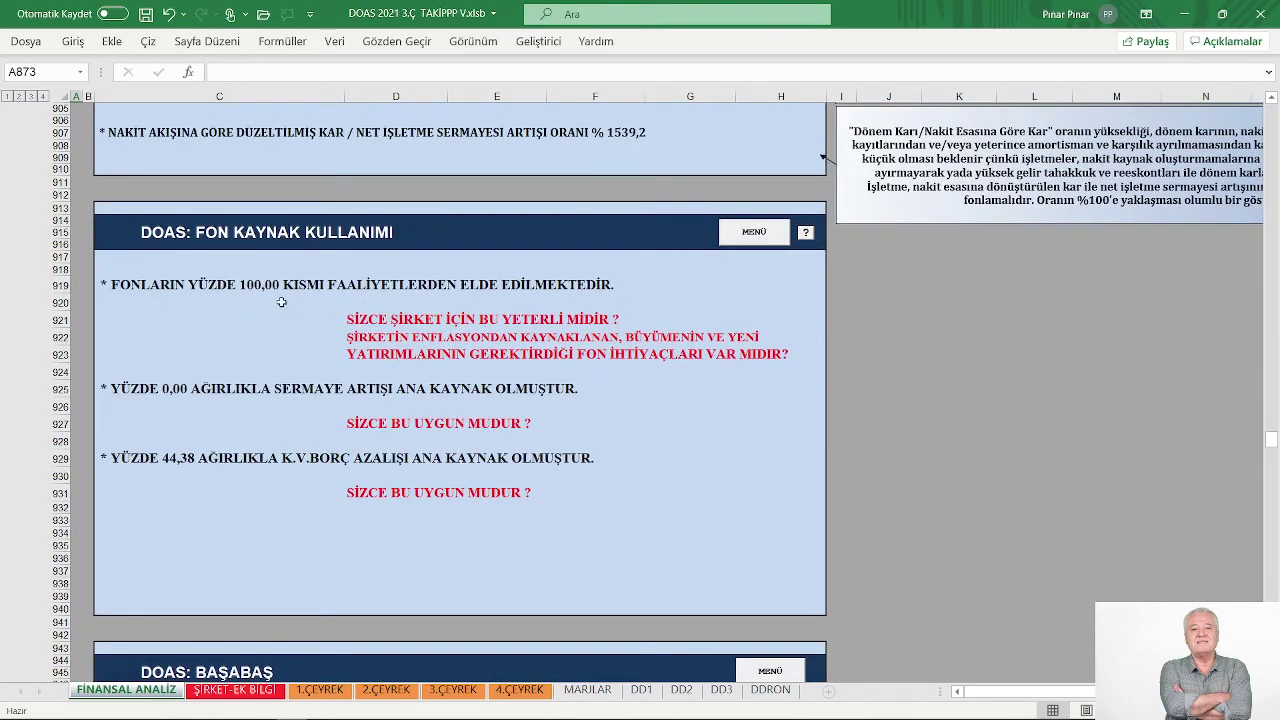
scroll(533, 295, "down", 2)
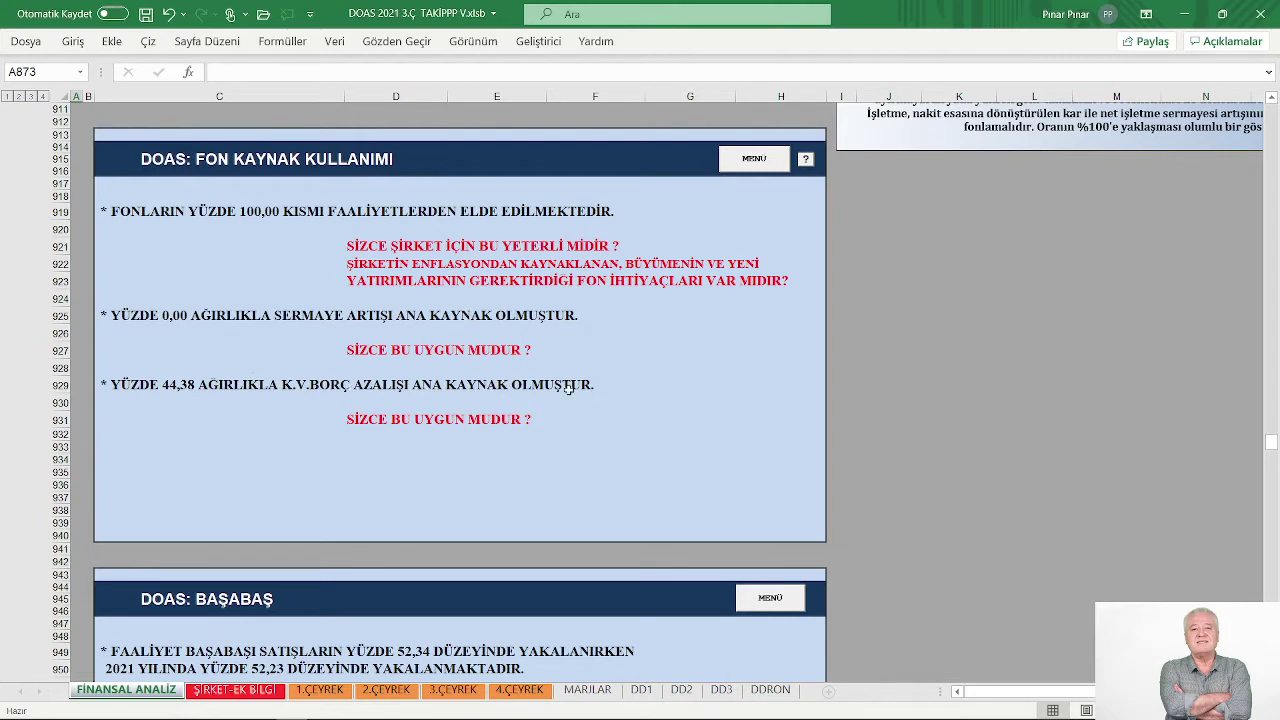
- Return to the MENÜ area and open the GÖSTERGE analysis to examine the DOAS: GÖSTERGELER liquidity and activity ratios
left_click(756, 160)
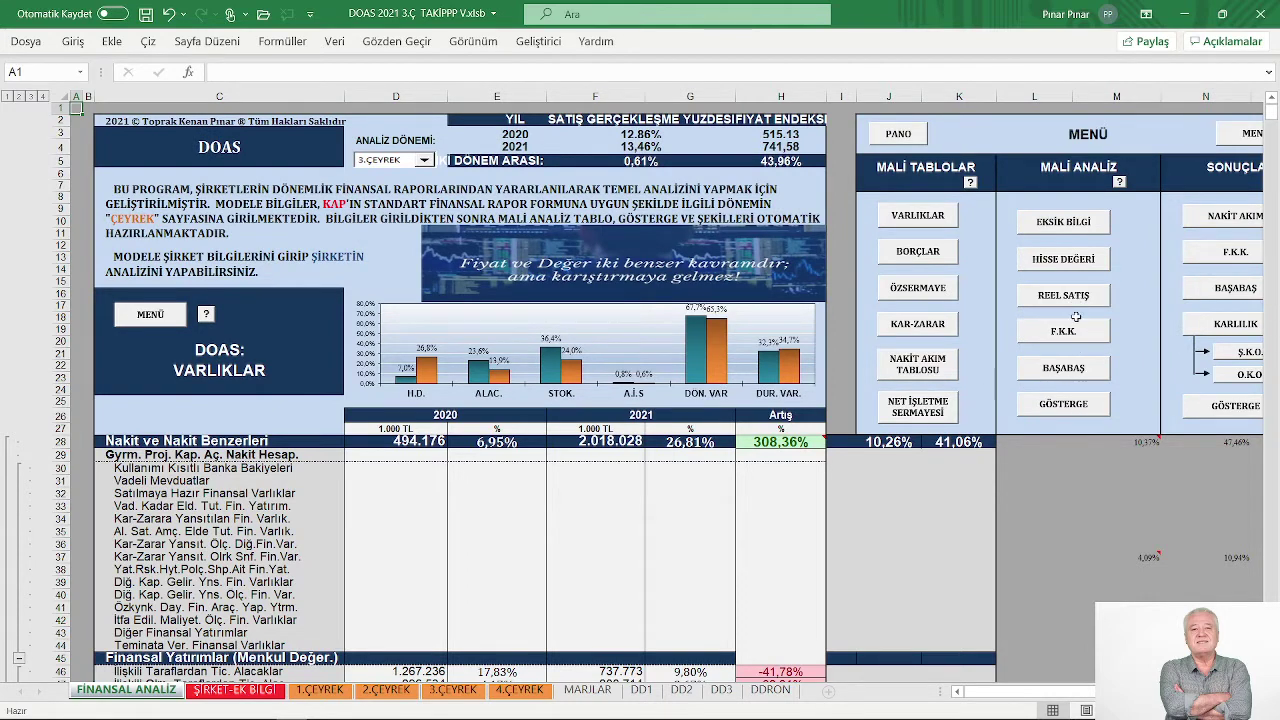
left_click(1066, 410)
scroll(858, 371, "down", 2)
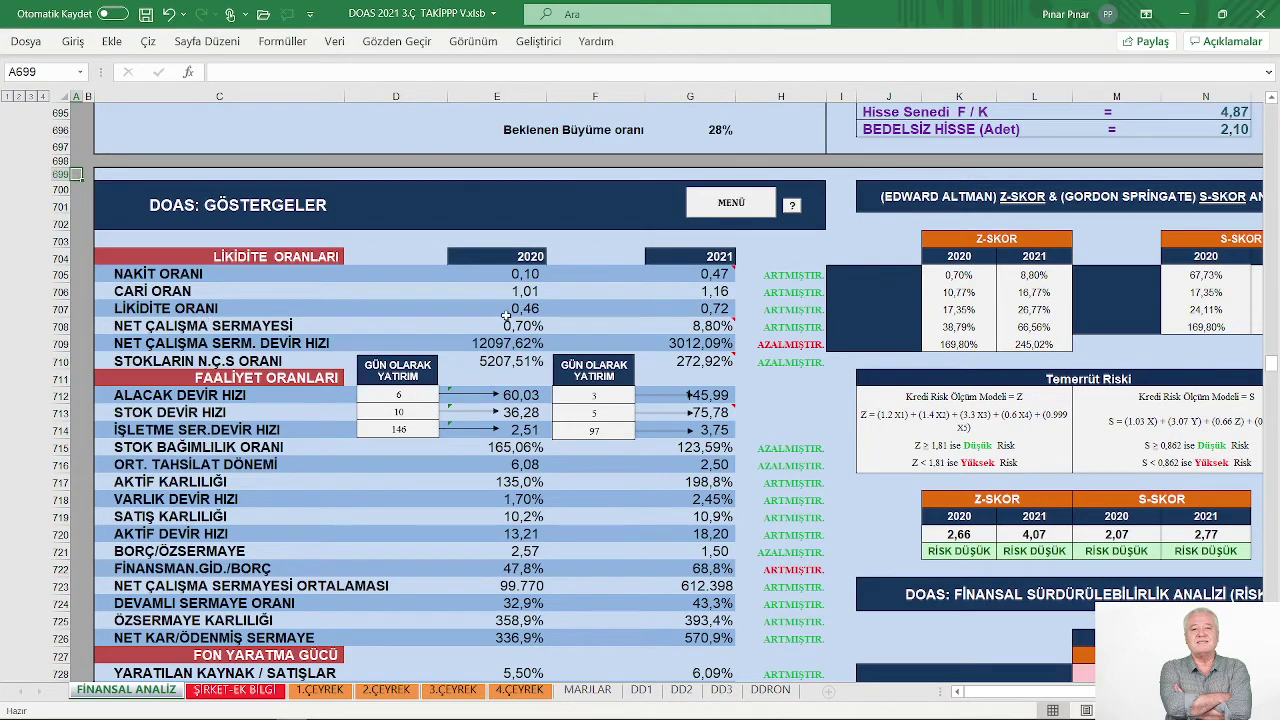
- Read the 2021 net working capital note and compare the 2020 and 2021 liquidity and activity ratios in DOAS: GÖSTERGELER
mouse_move(689, 328)
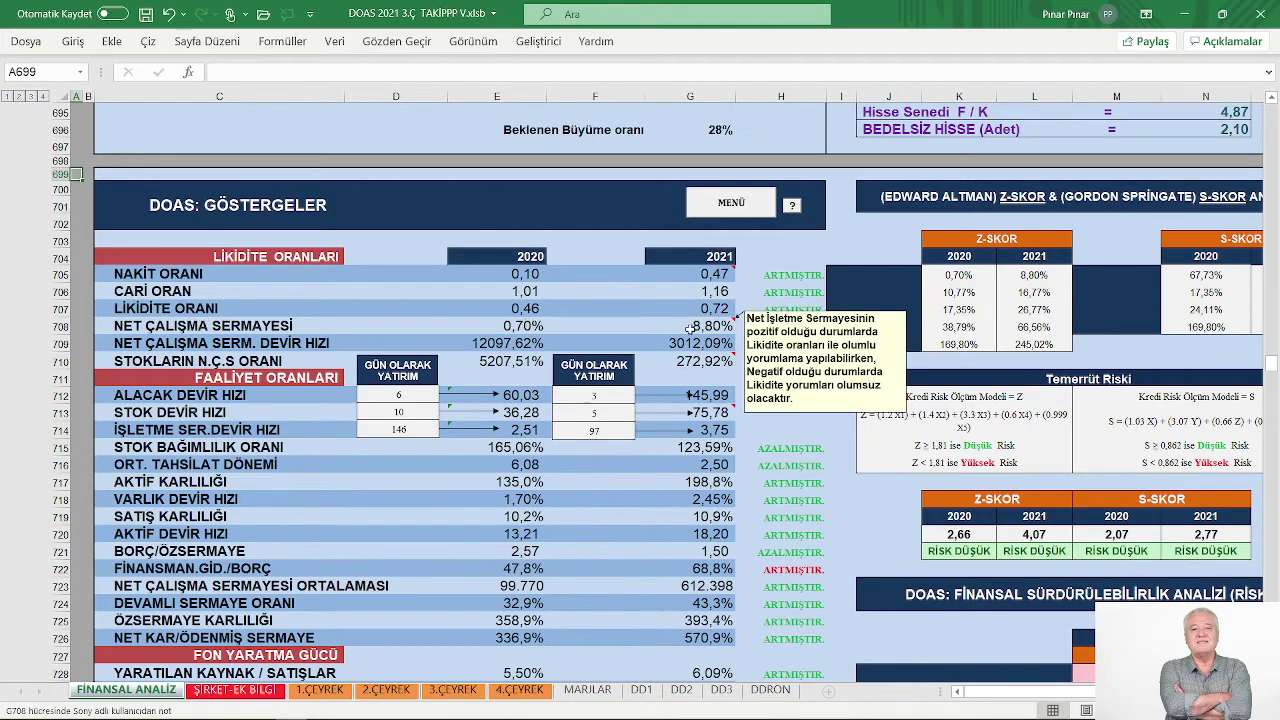
scroll(689, 328, "down", 2)
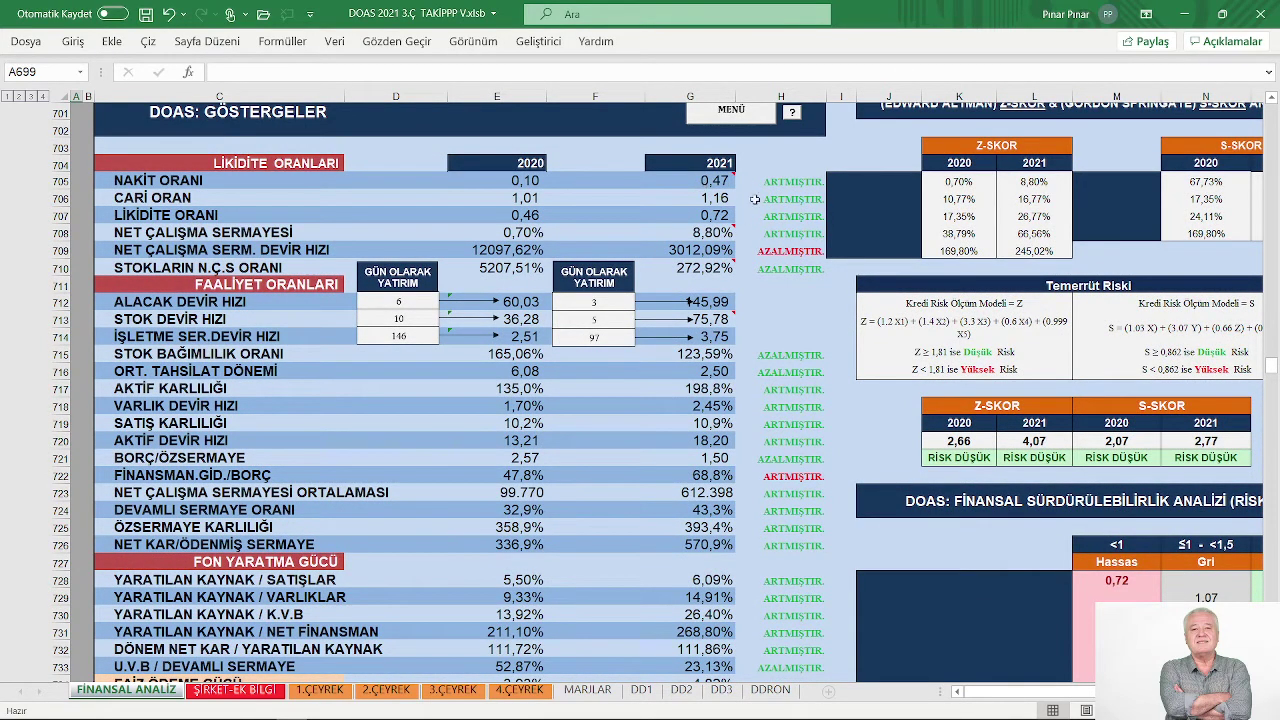
mouse_move(678, 229)
scroll(700, 299, "down", 1)
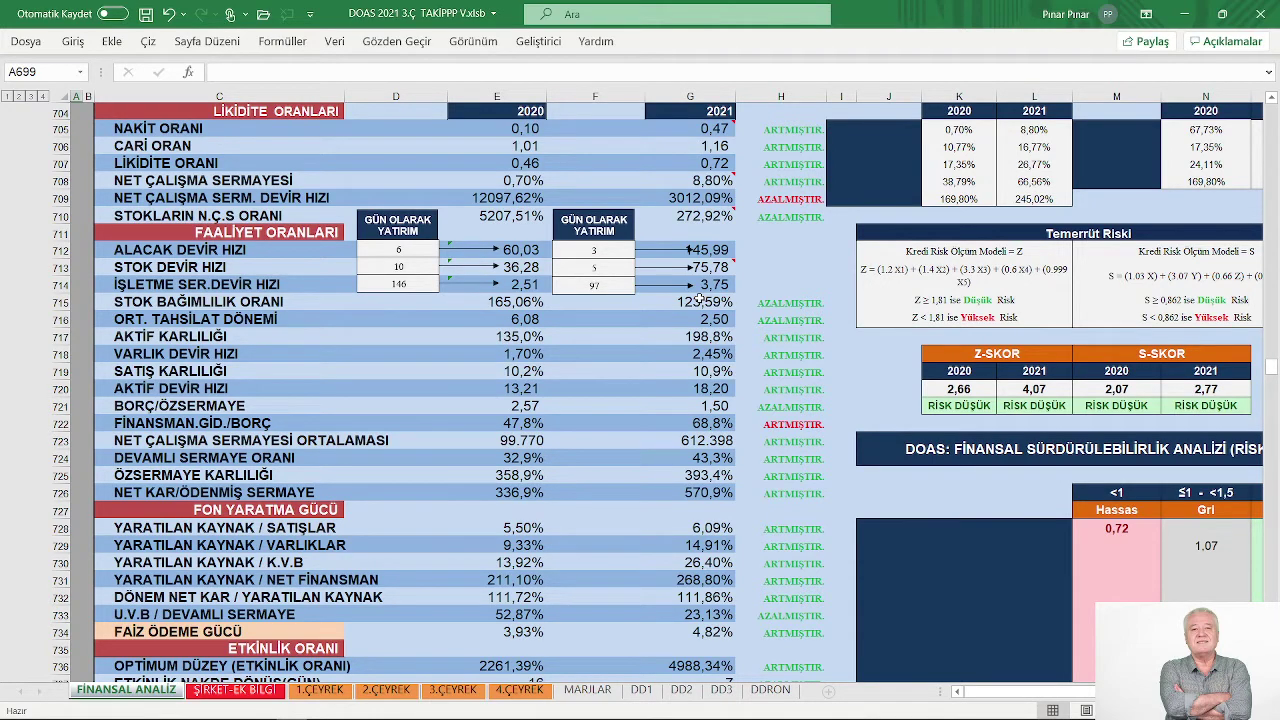
scroll(700, 297, "down", 1)
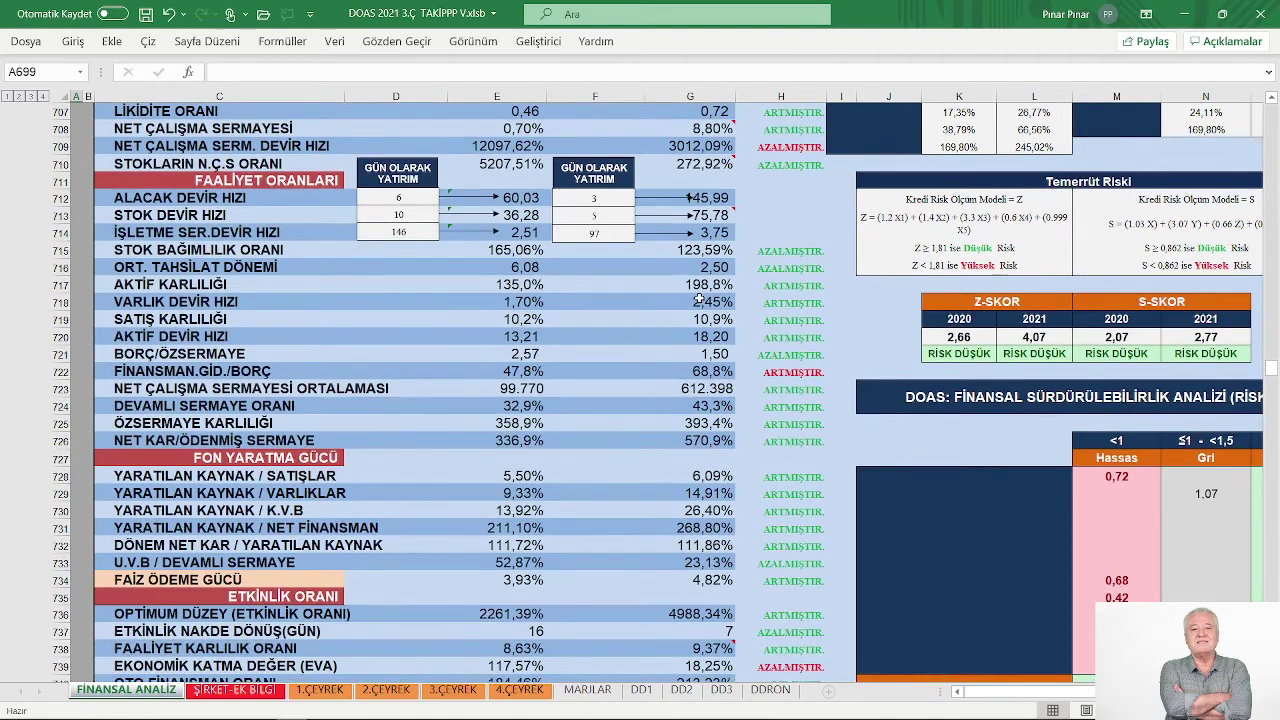
scroll(752, 283, "down", 2)
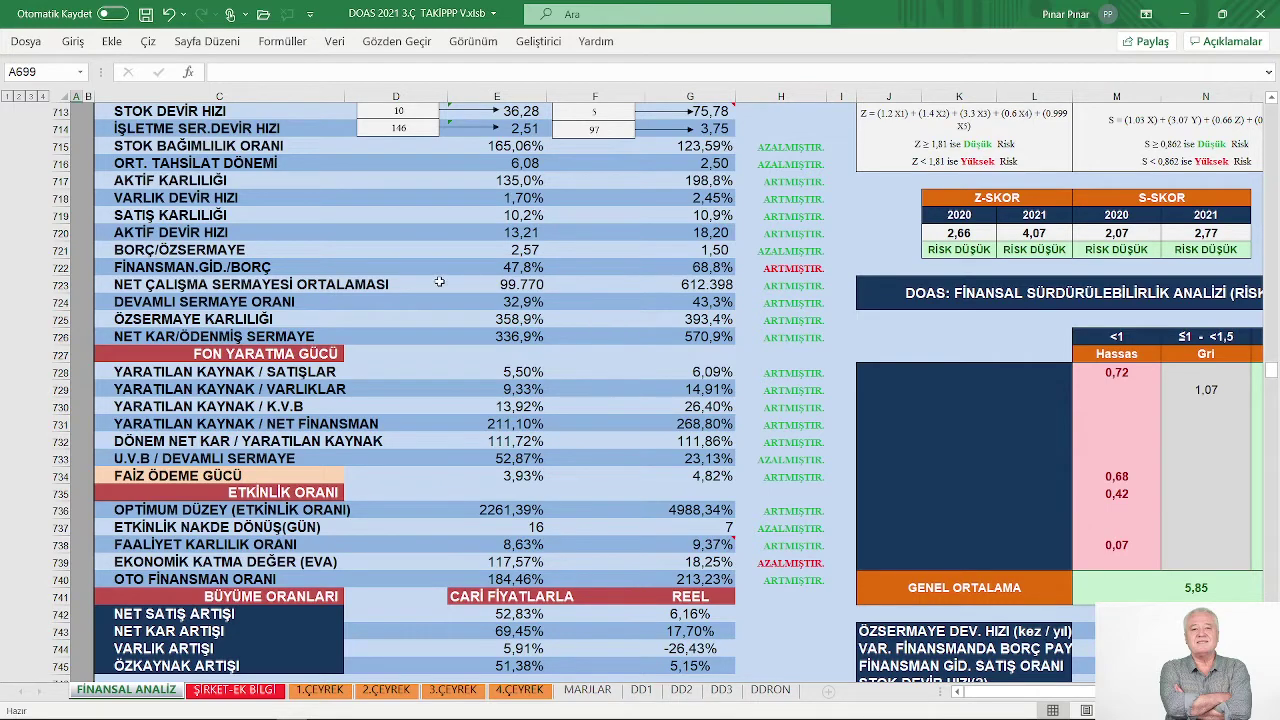
- Review the FON YARATMA GÜCÜ, ETKİNLİK ORANI, BÜYÜME ORANLARI and KARLILIK ORANLARI sections of the indicators
scroll(439, 283, "down", 1)
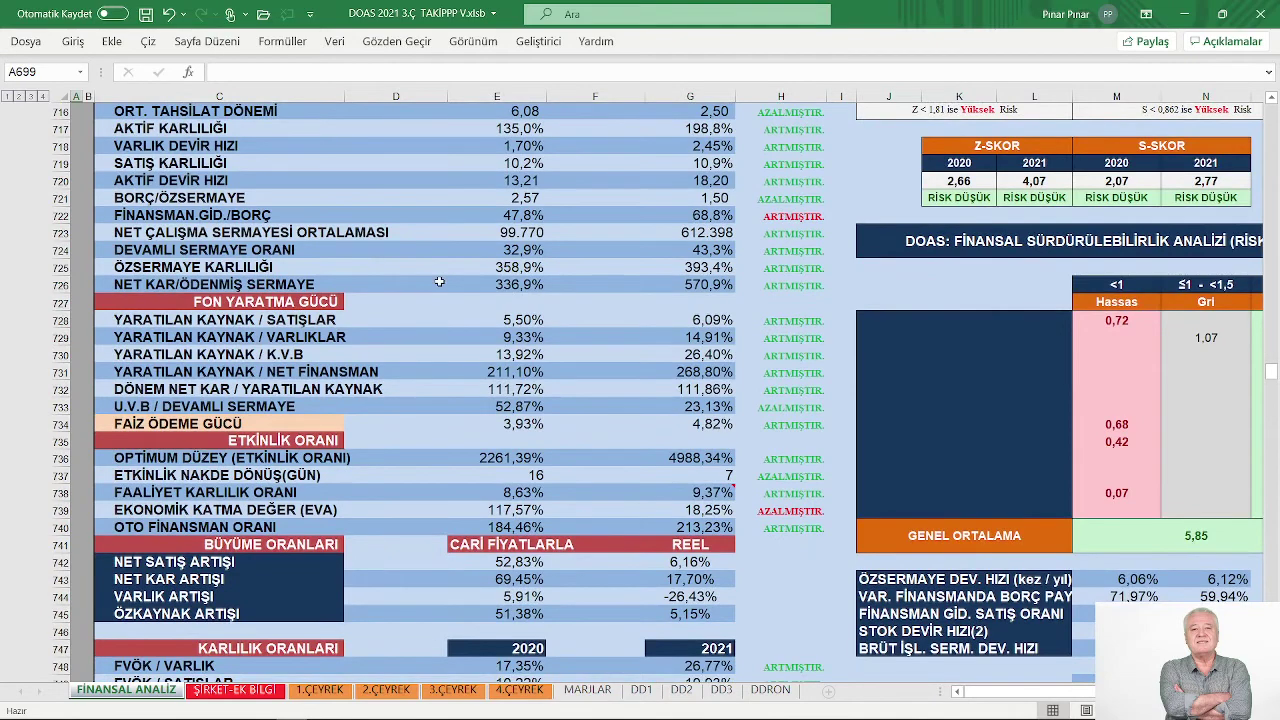
scroll(439, 283, "down", 1)
scroll(439, 283, "down", 1)
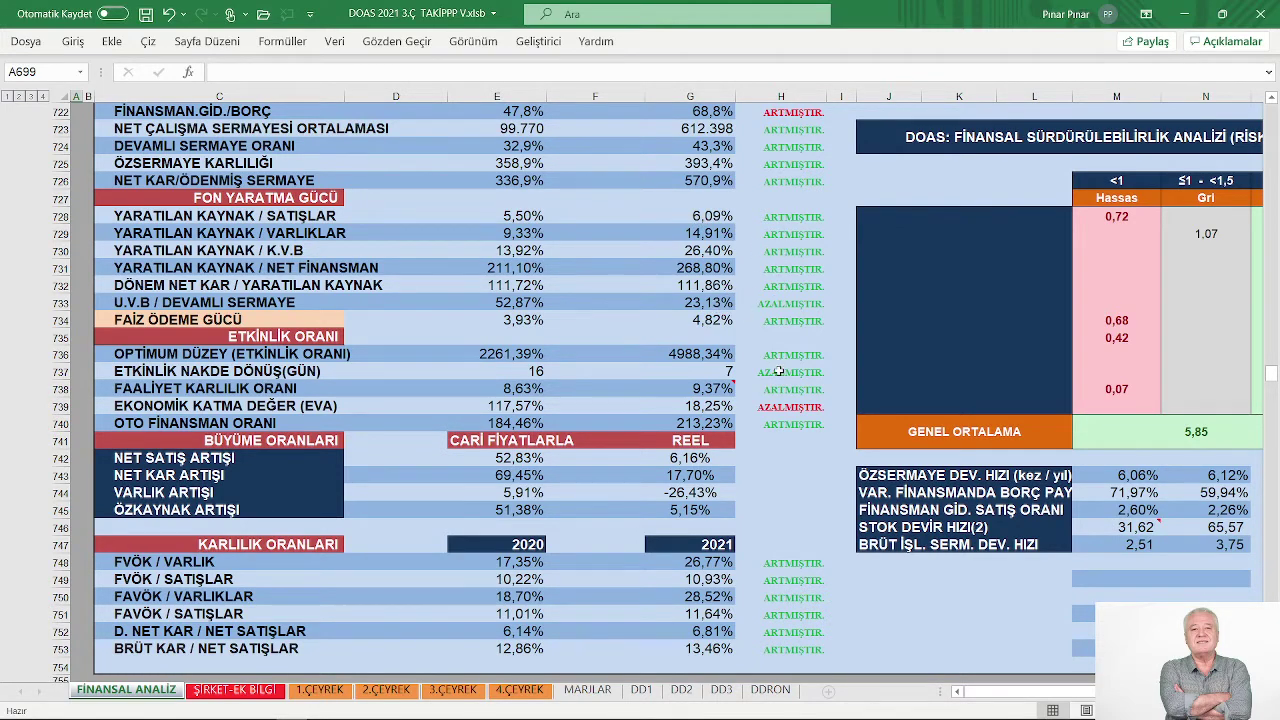
scroll(778, 371, "down", 1)
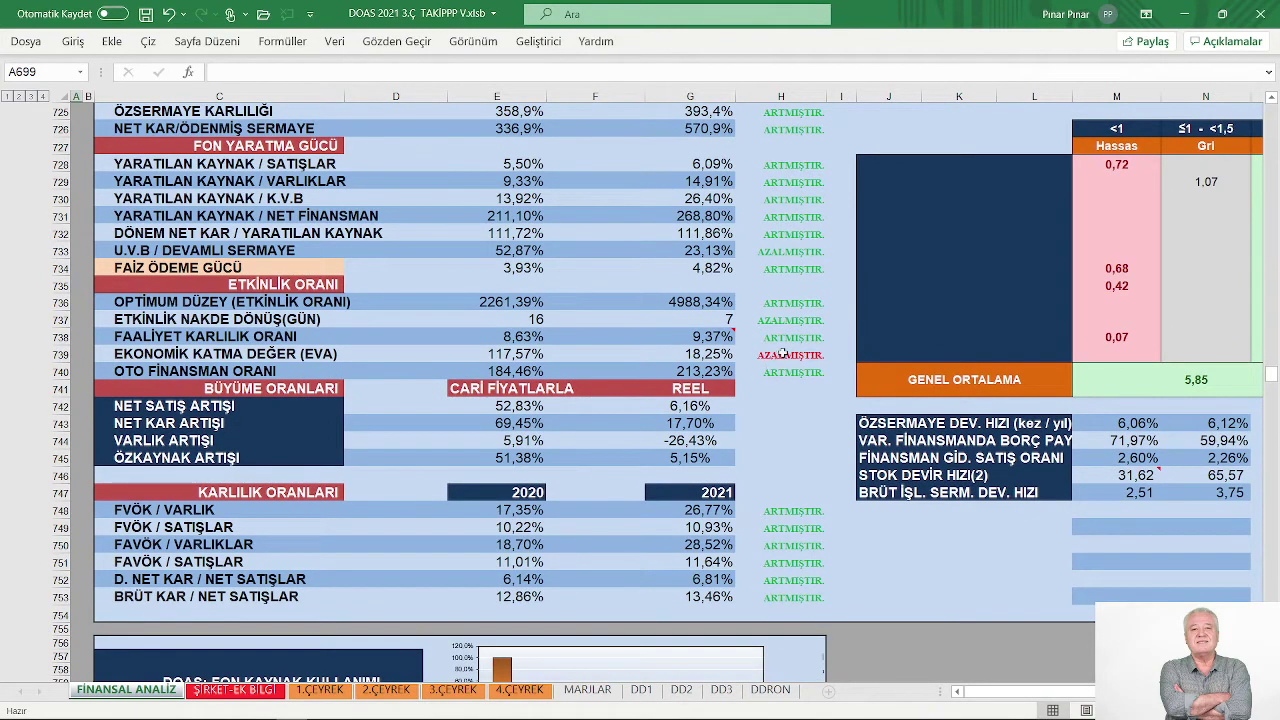
scroll(540, 353, "down", 2)
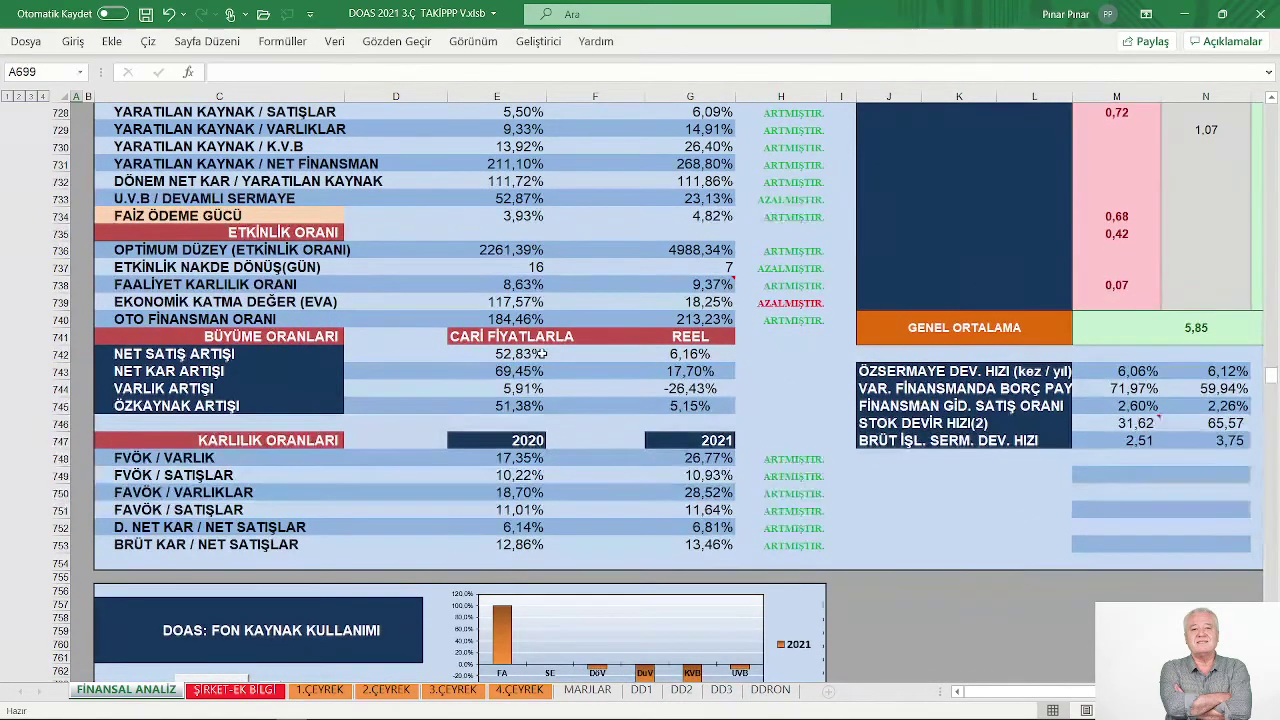
scroll(540, 353, "down", 1)
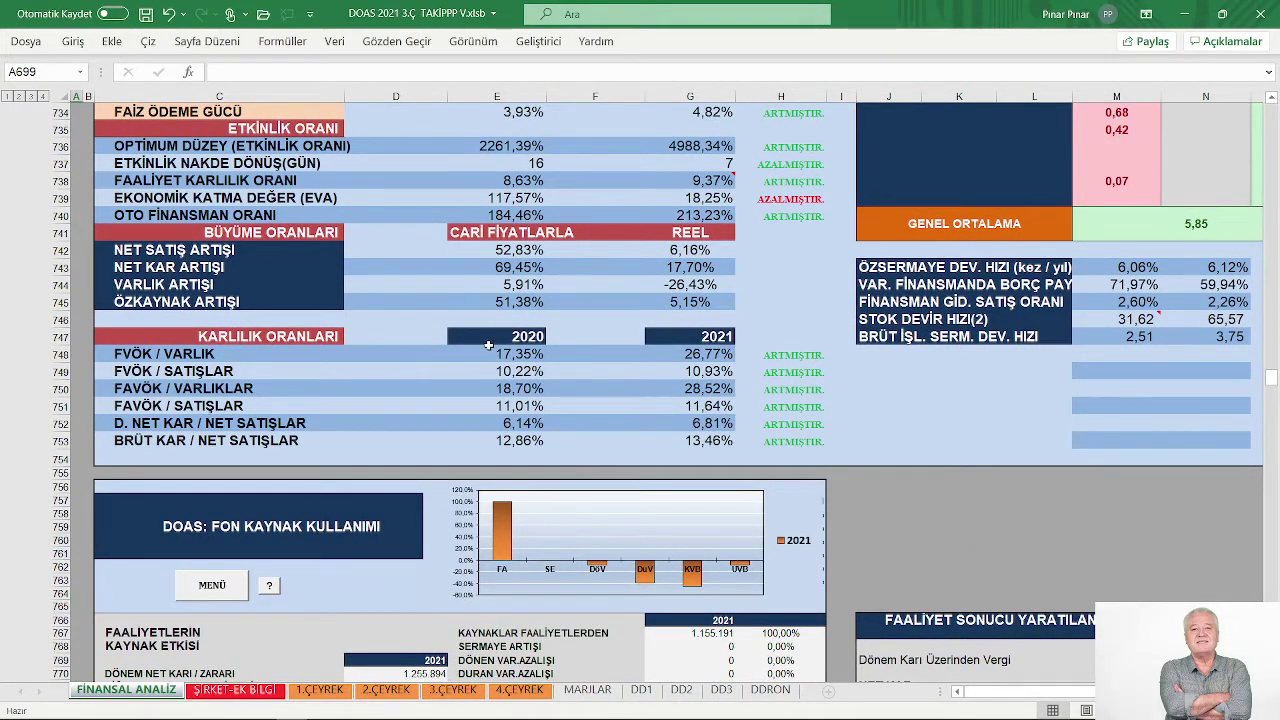
scroll(488, 345, "down", 1)
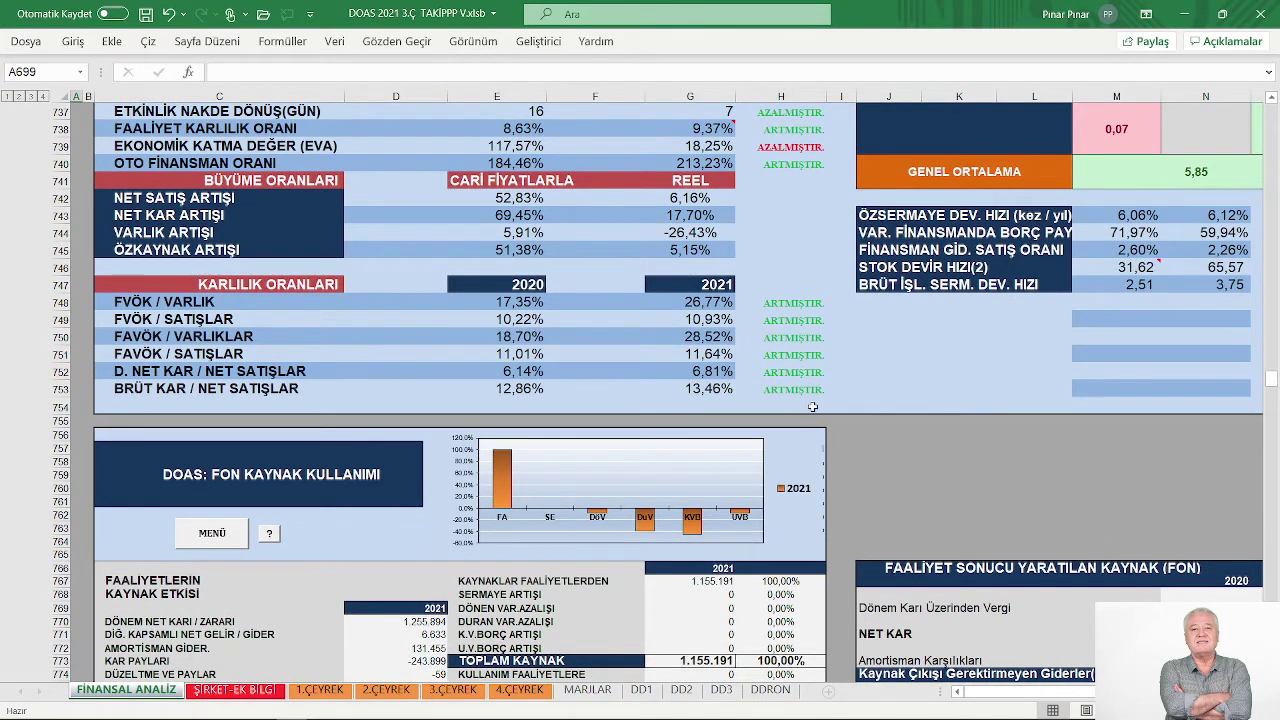
- Examine the DOAS: FON KAYNAK KULLANIMI section and the full FAALİYET SONUCU YARATILAN KAYNAK (FON) table beside it
scroll(600, 380, "down", 3)
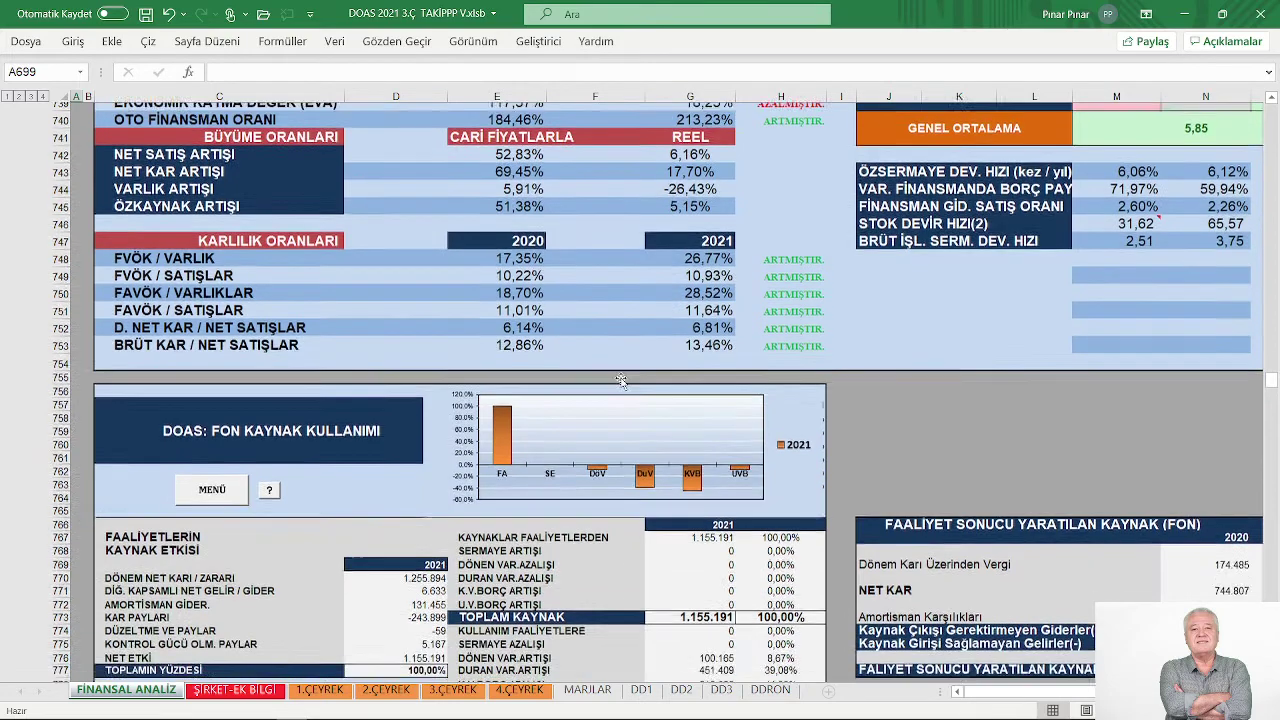
scroll(515, 381, "down", 1)
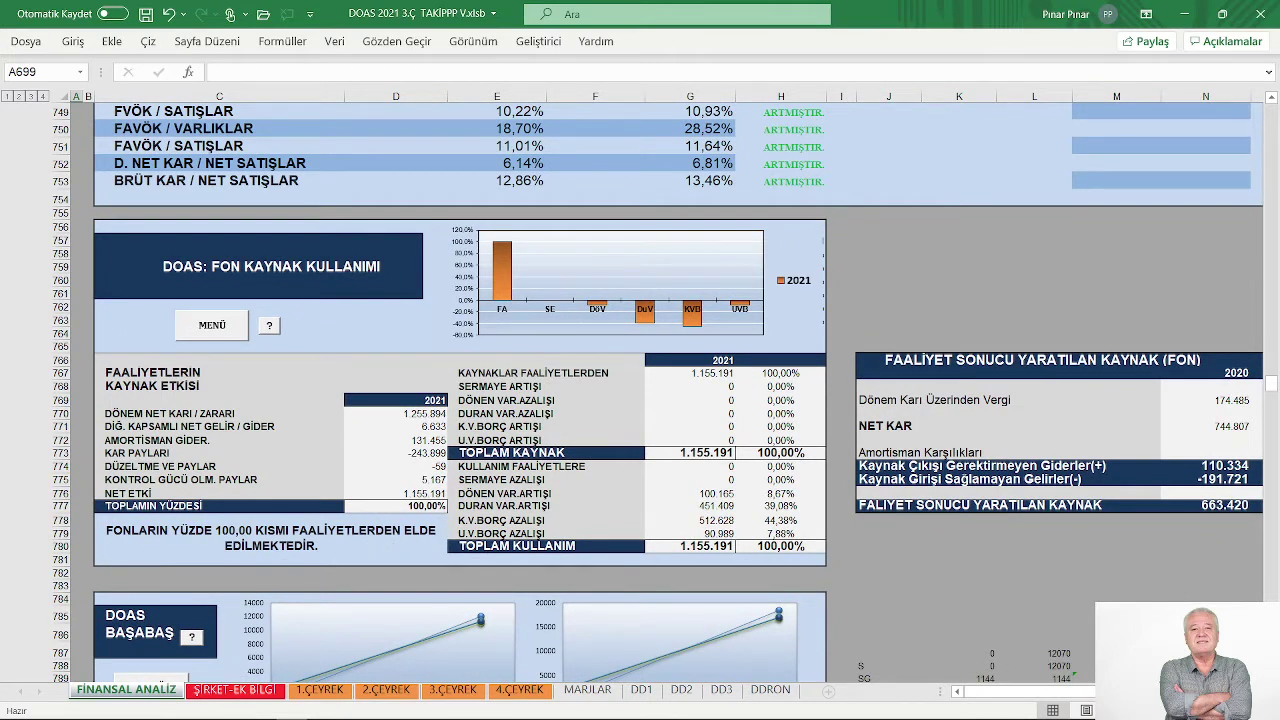
scroll(660, 390, "right", 5)
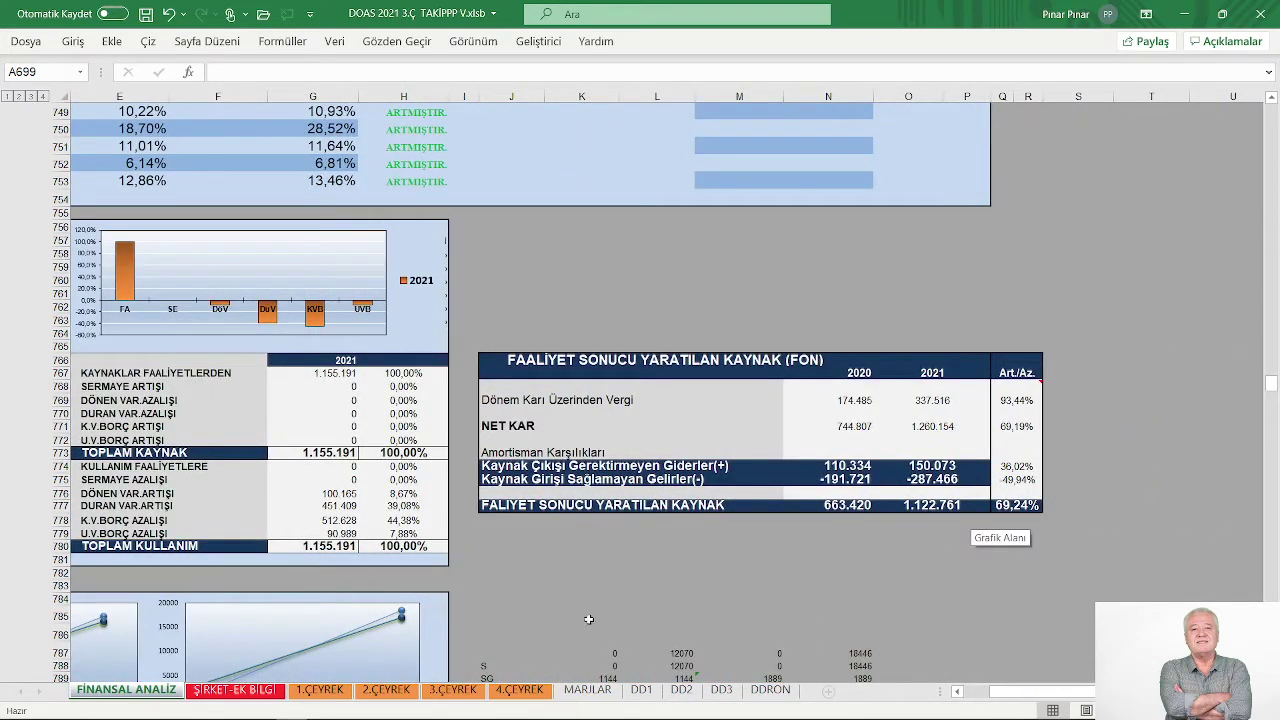
left_click(977, 695)
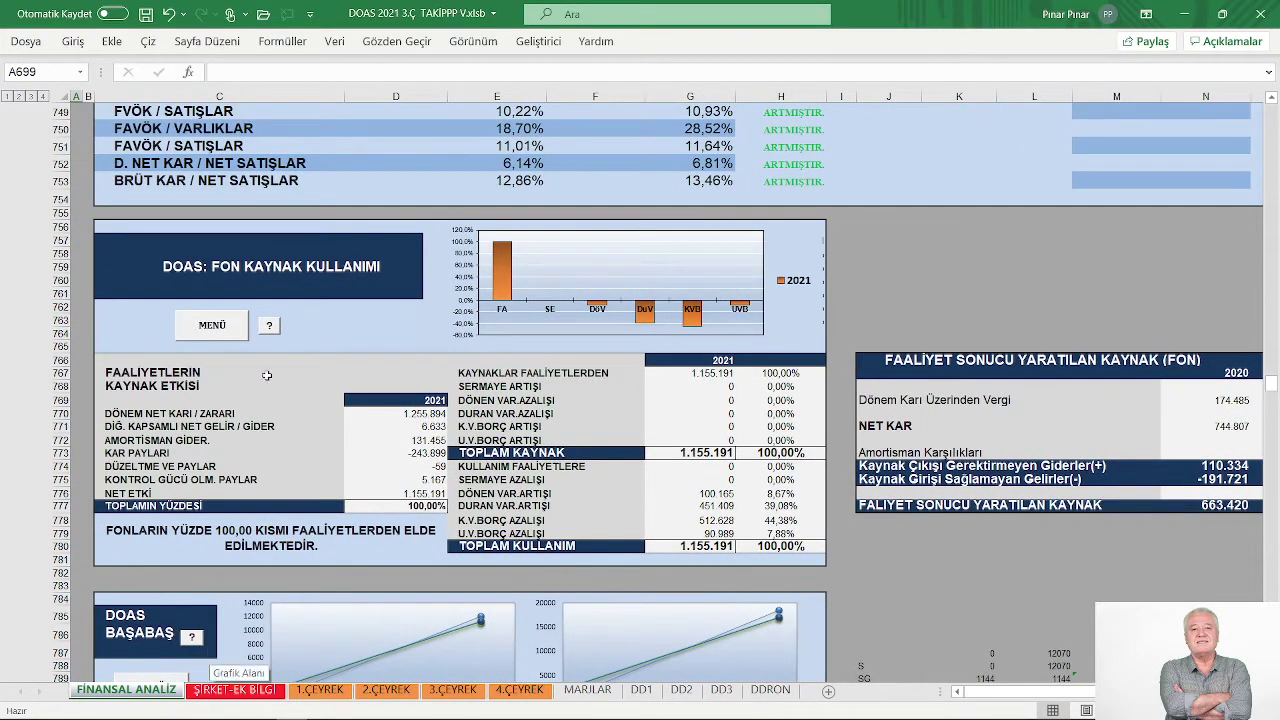
- Return to the MENÜ area and open HİSSE DEĞERİ to examine the dividend capitalization share valuation, price multiples and profitability figures
left_click(205, 325)
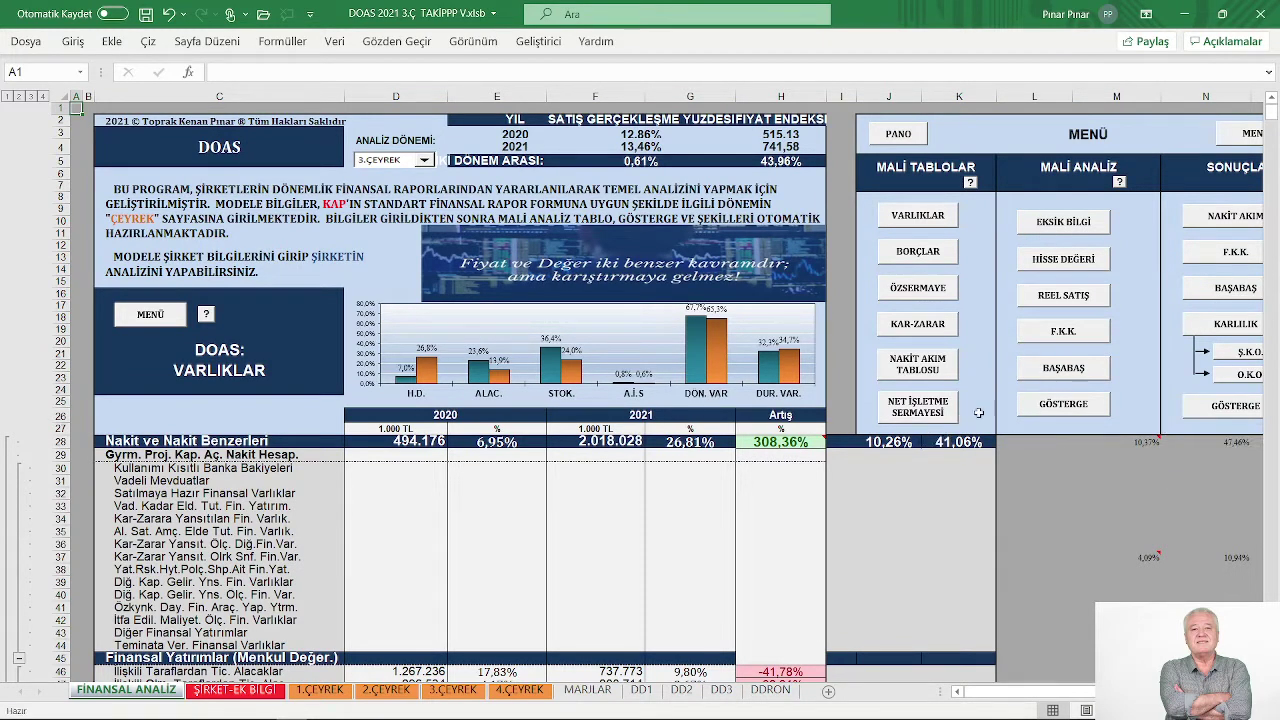
left_click(1066, 261)
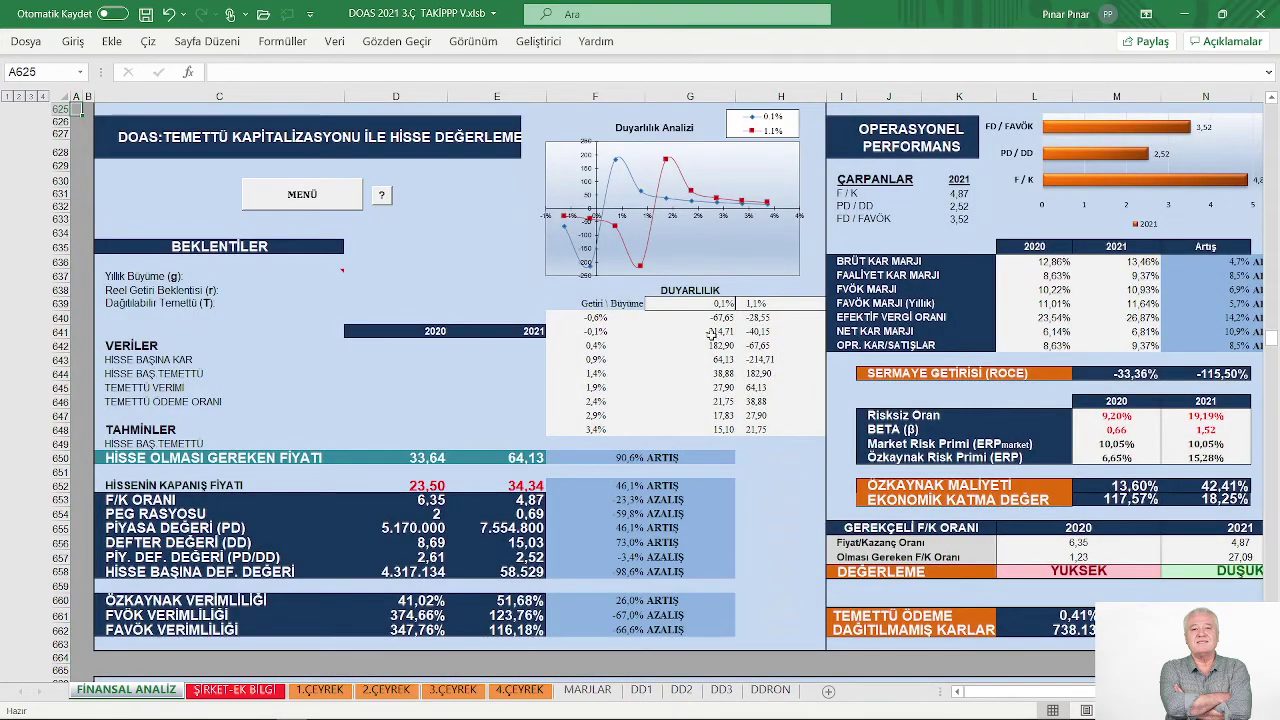
scroll(700, 342, "down", 4)
scroll(670, 347, "down", 1)
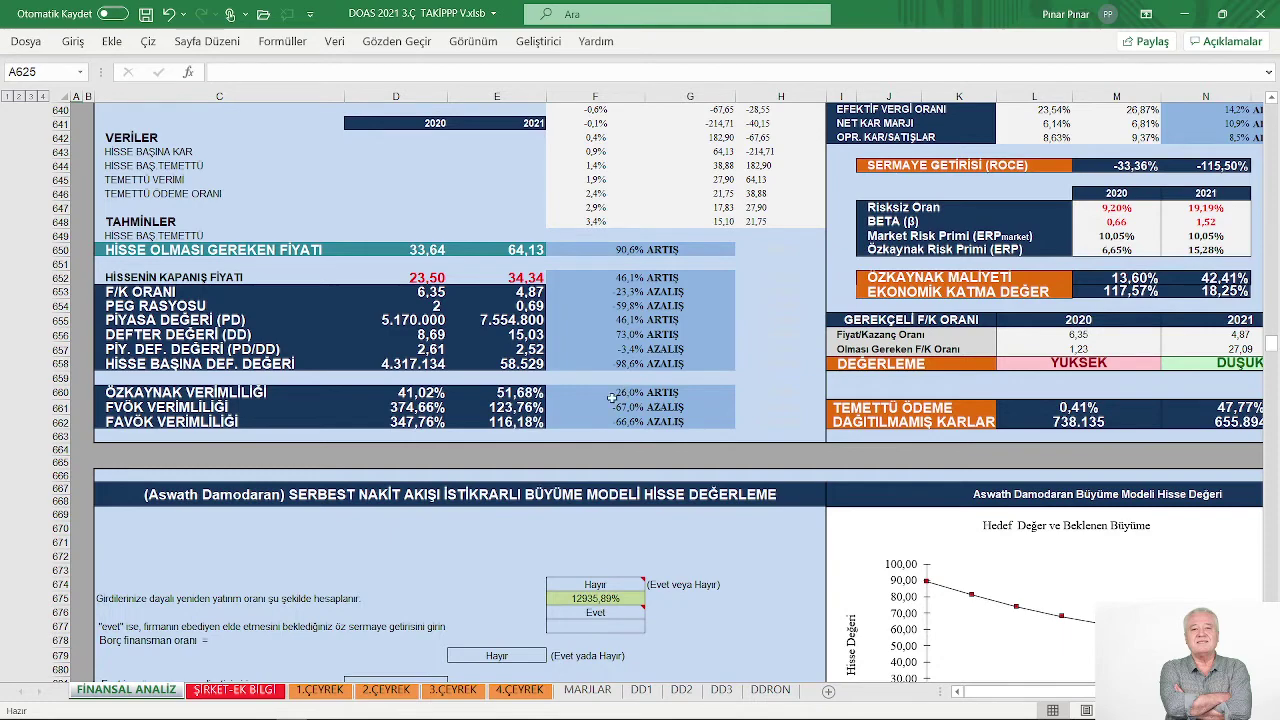
scroll(612, 398, "up", 1)
scroll(597, 405, "up", 2)
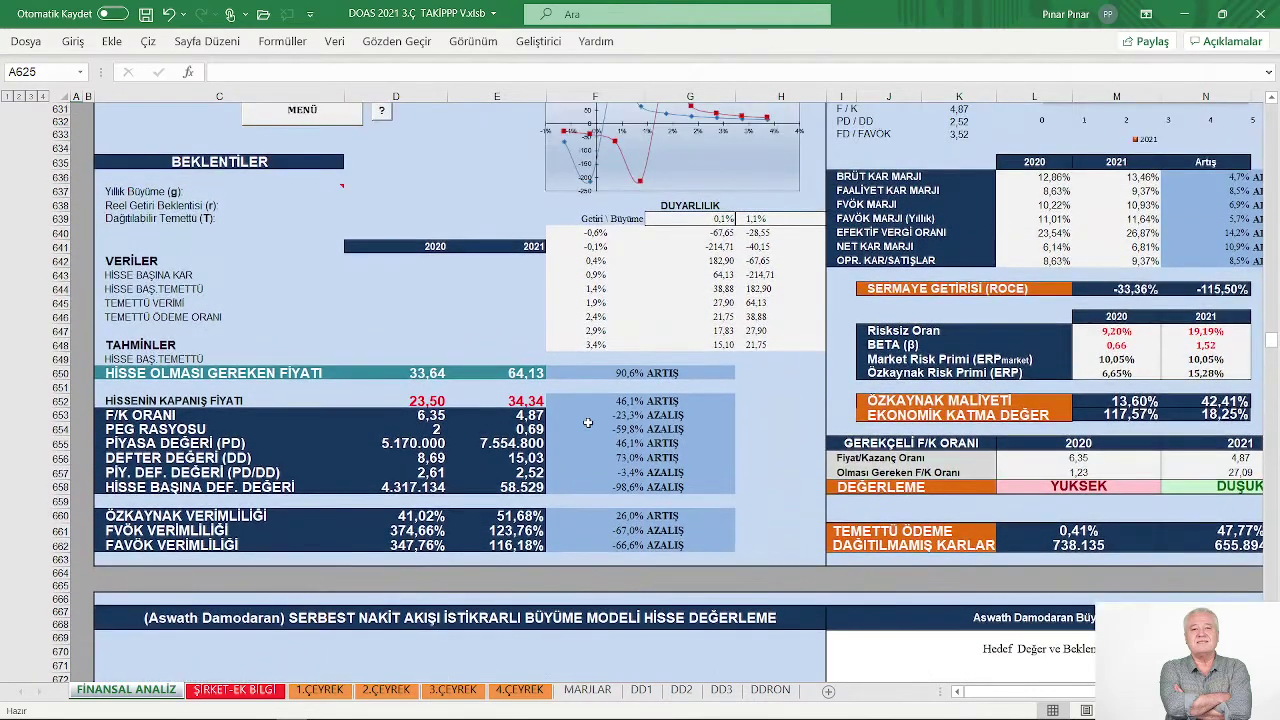
scroll(588, 423, "up", 1)
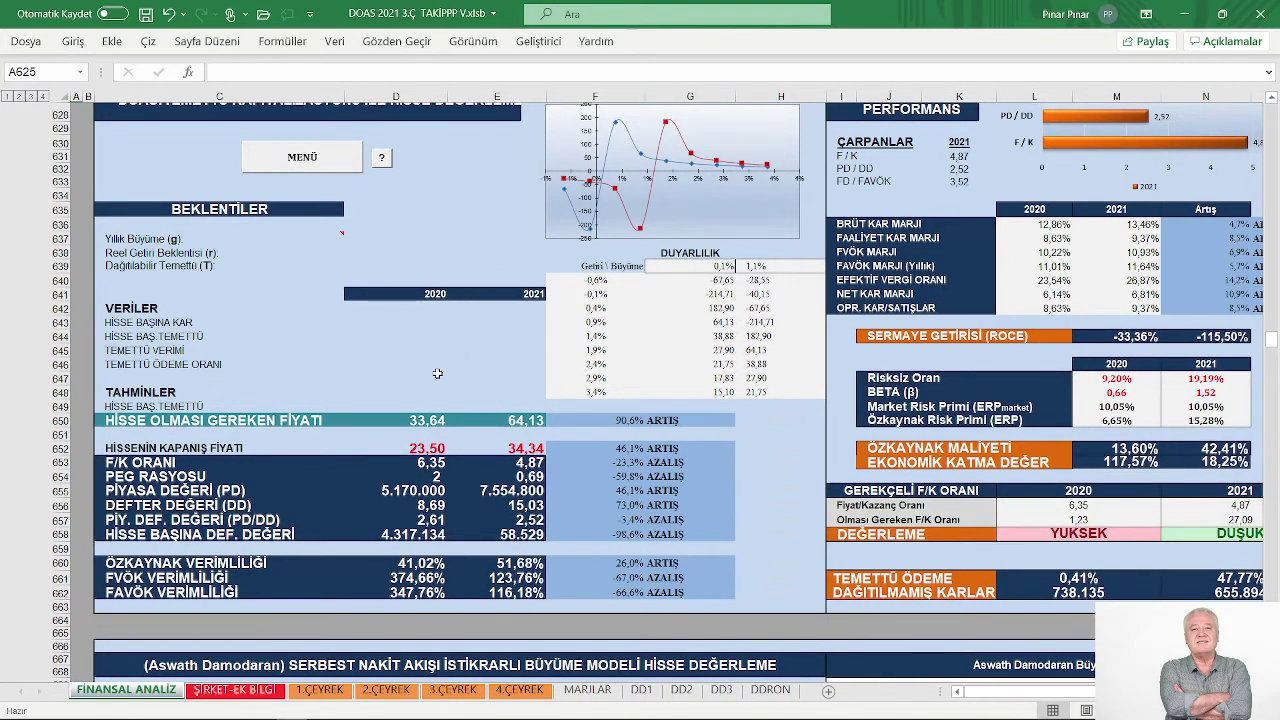
scroll(437, 373, "up", 1)
scroll(441, 313, "up", 1)
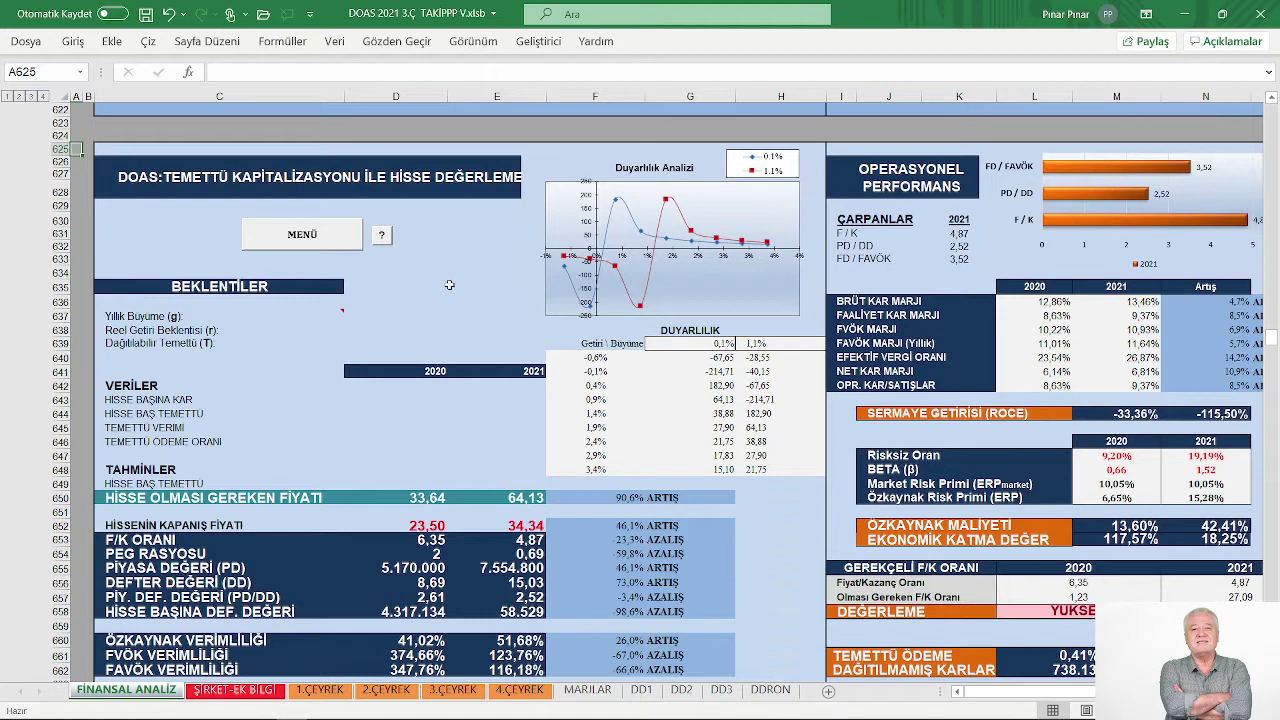
scroll(449, 285, "down", 1)
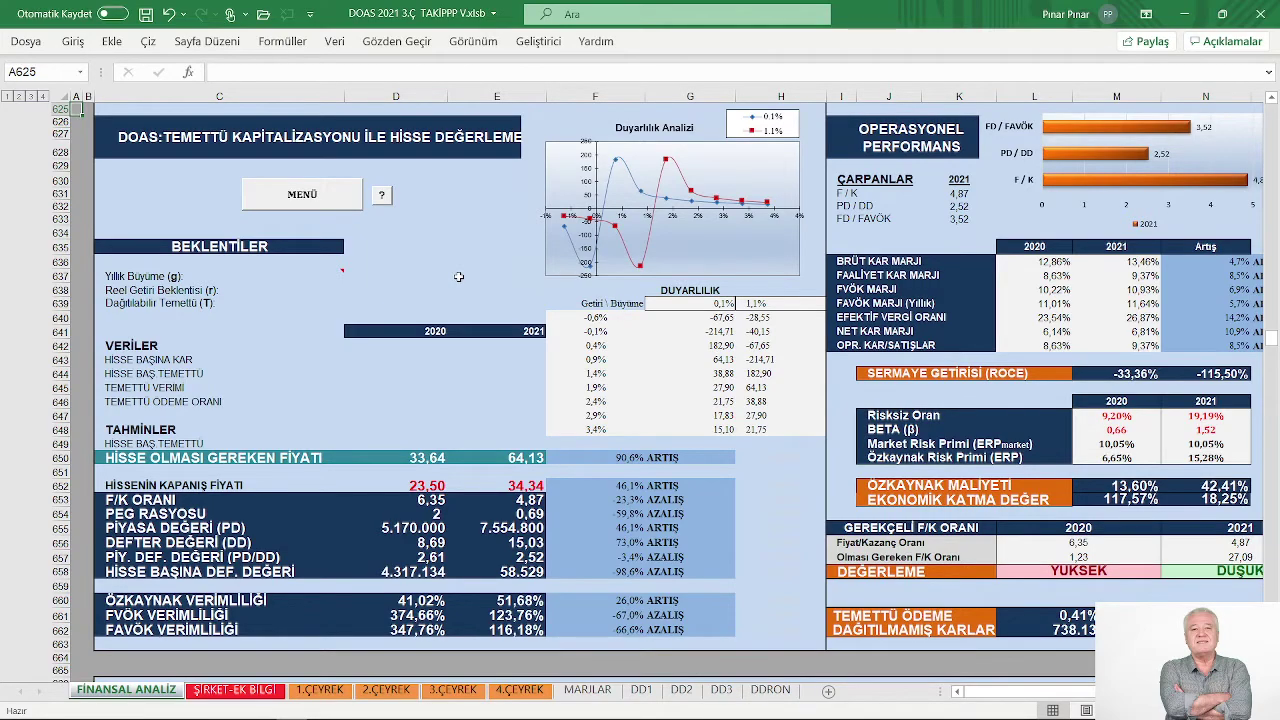
scroll(458, 276, "down", 3)
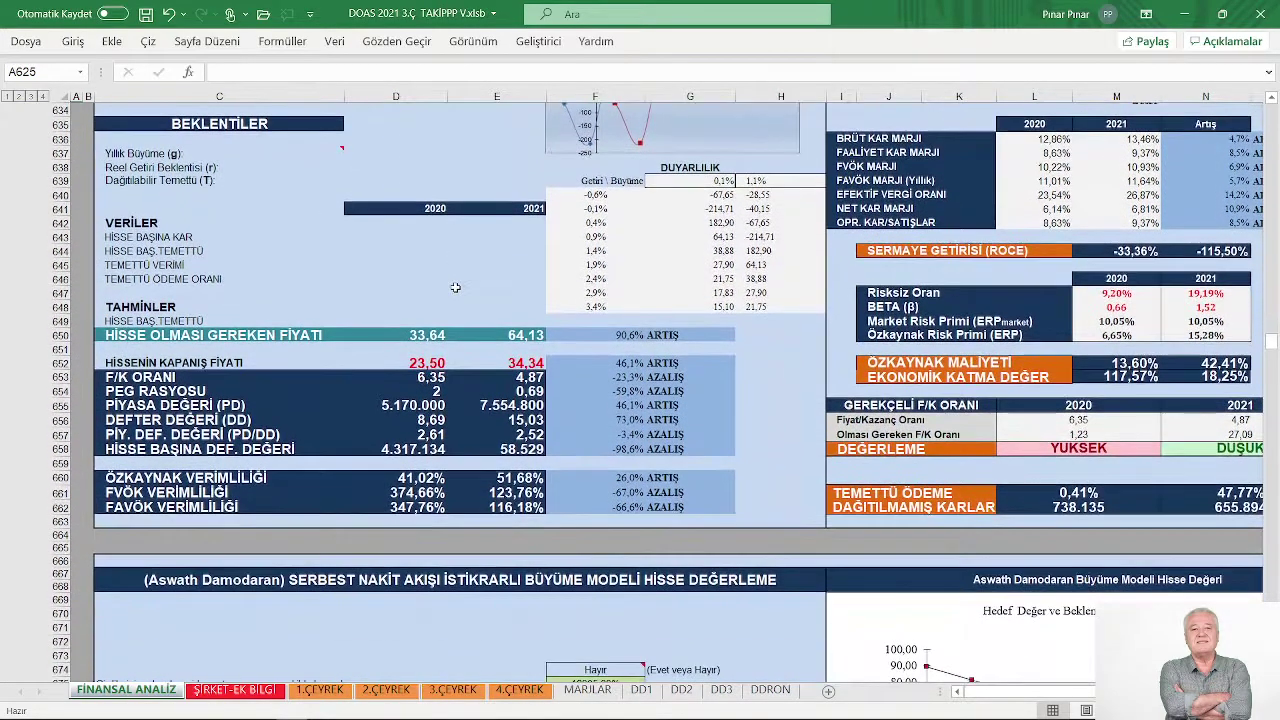
scroll(455, 288, "down", 1)
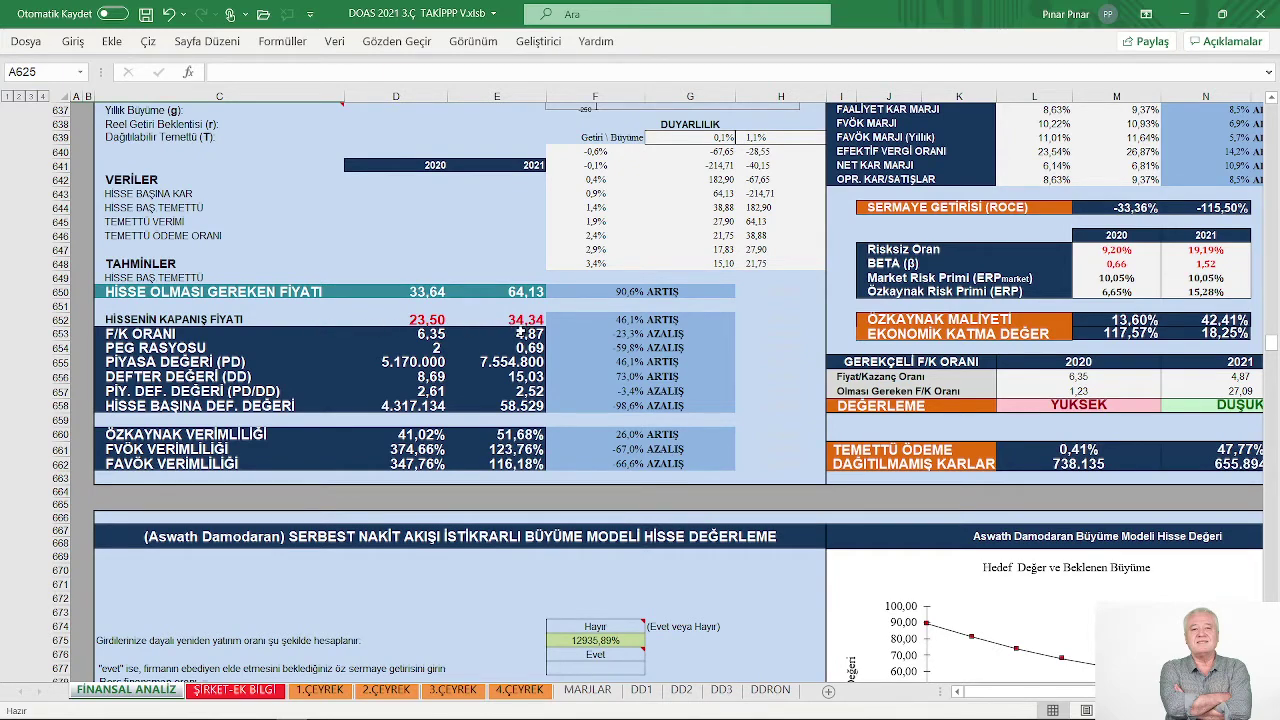
- Examine the Aswath Damodaran free cash flow stable growth valuation, including its inputs, beta warning and target share value
scroll(521, 333, "down", 4)
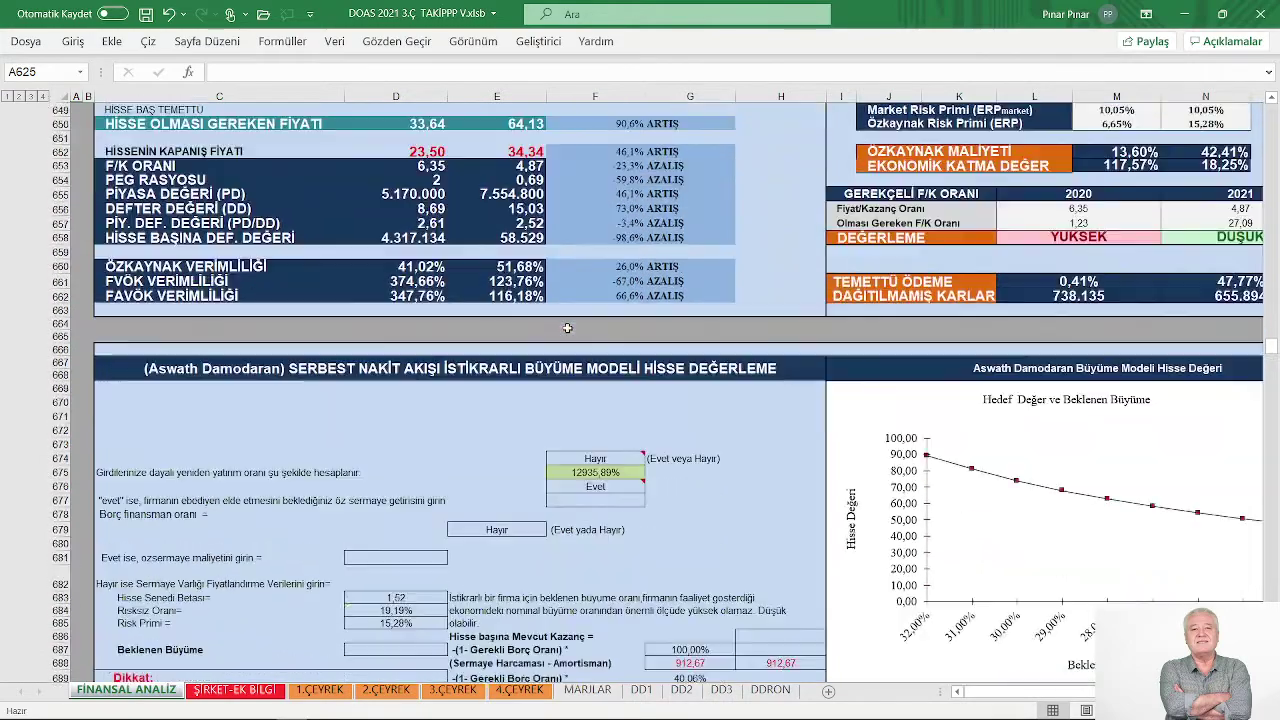
scroll(567, 328, "down", 6)
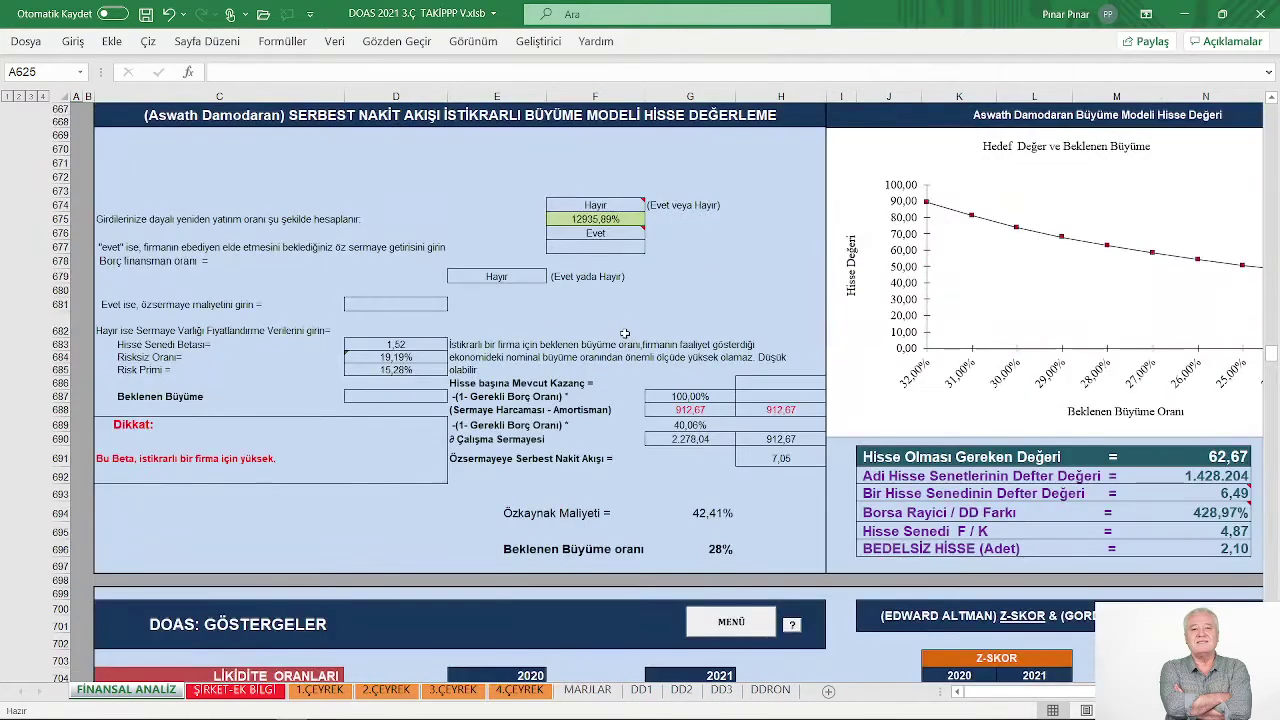
scroll(624, 333, "down", 1)
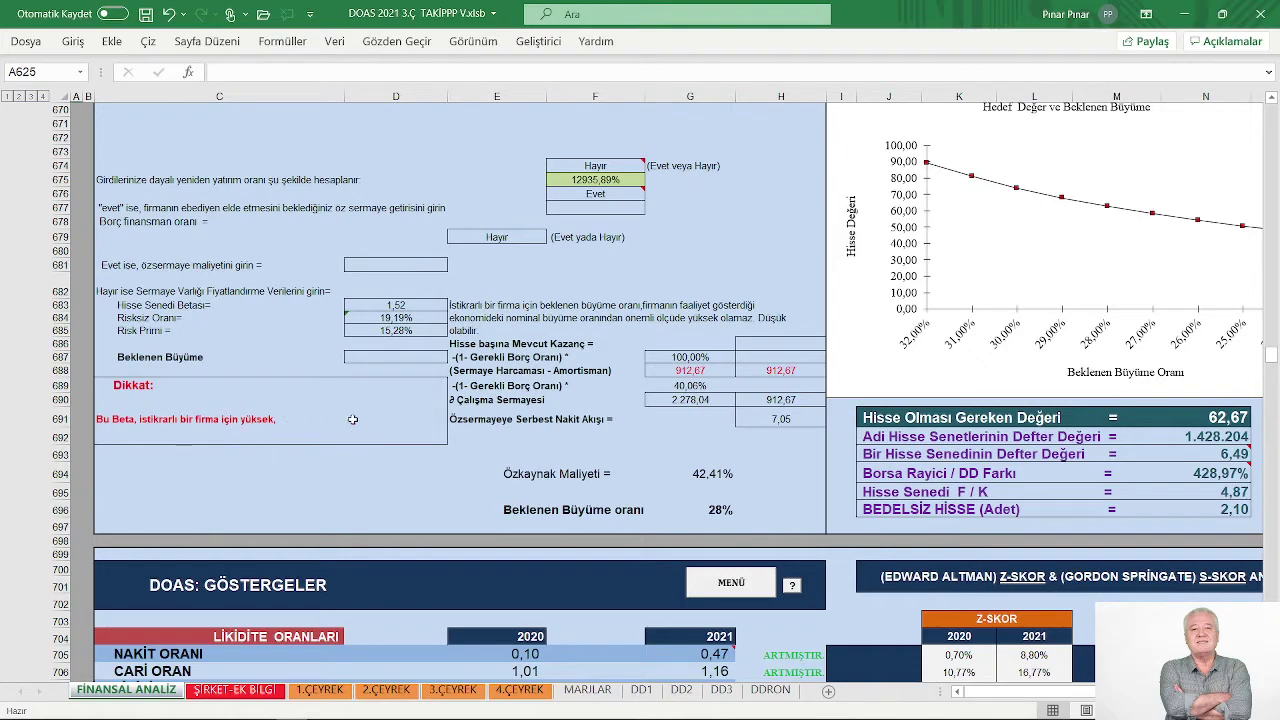
- Check the beta and risk premium figures under OPERASYONEL PERFORMANS against the Damodaran model's inputs, cost of equity and expected growth rate
scroll(600, 420, "up", 5)
scroll(661, 402, "up", 6)
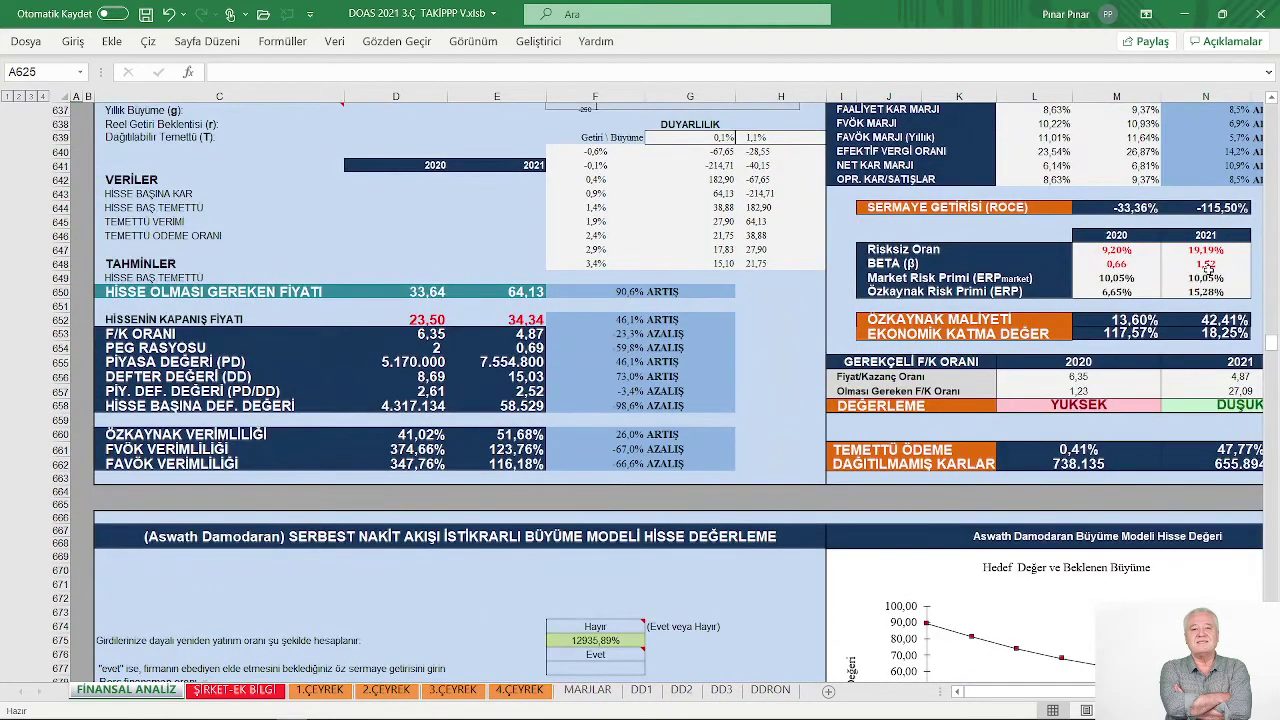
scroll(502, 382, "down", 3)
scroll(502, 382, "down", 10)
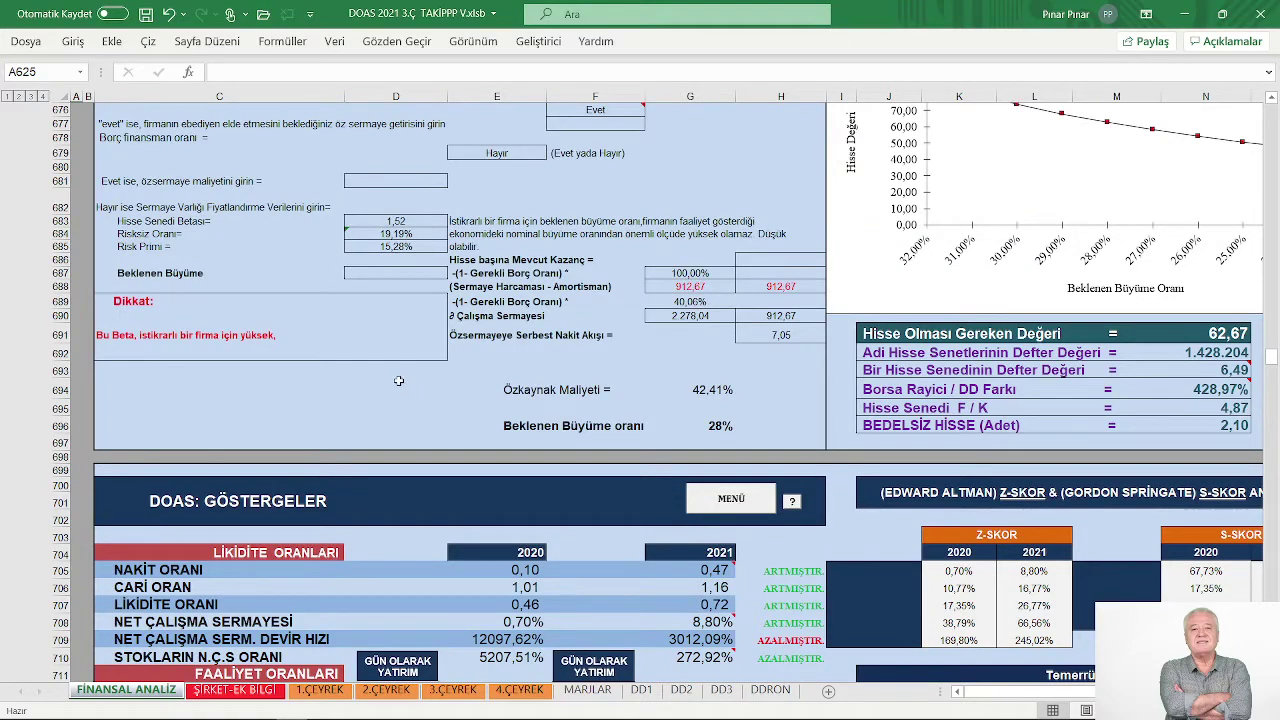
scroll(398, 380, "down", 2)
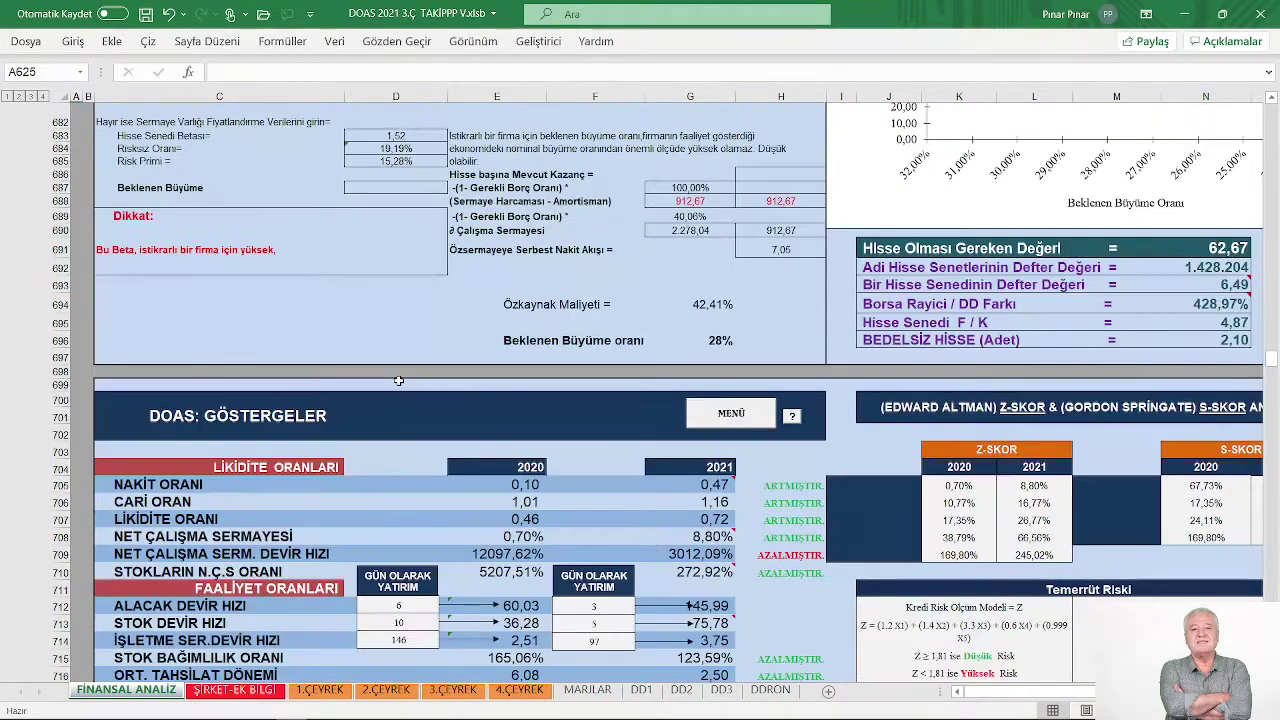
scroll(428, 374, "up", 1)
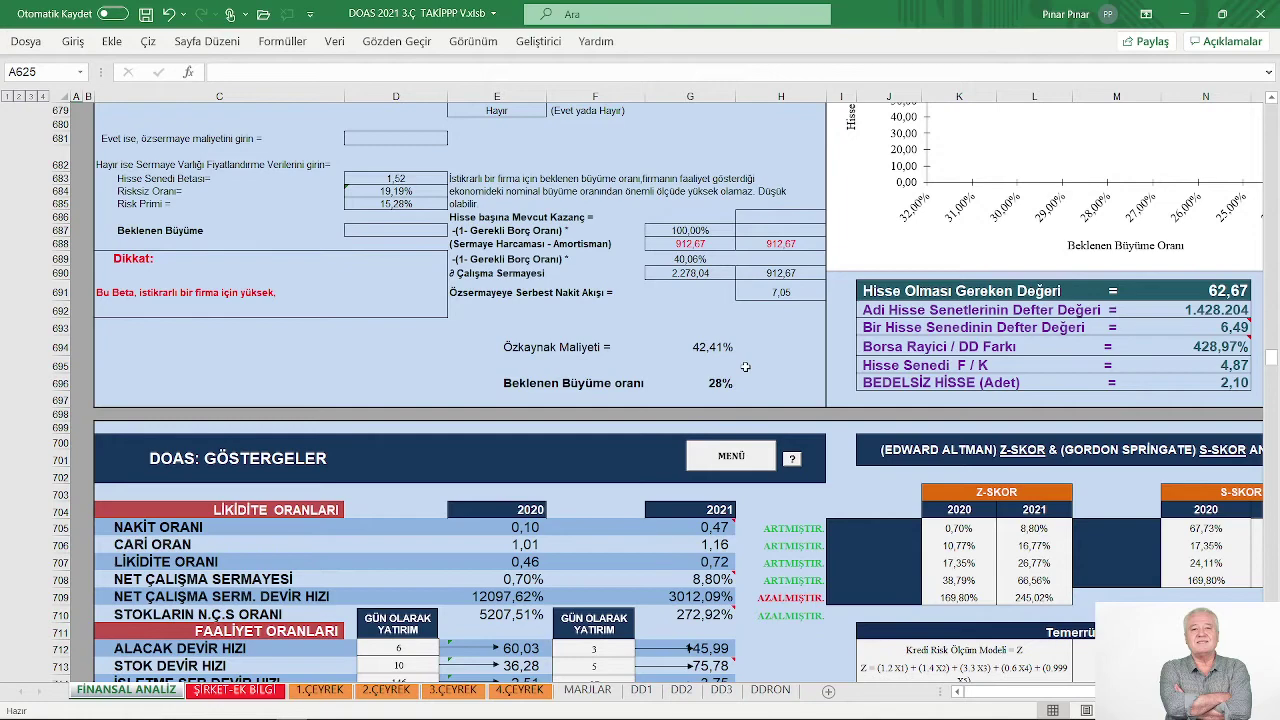
- Return to the MENÜ area at the start of the FİNANSAL ANALİZ sheet and select the empty cell L35
left_click(731, 457)
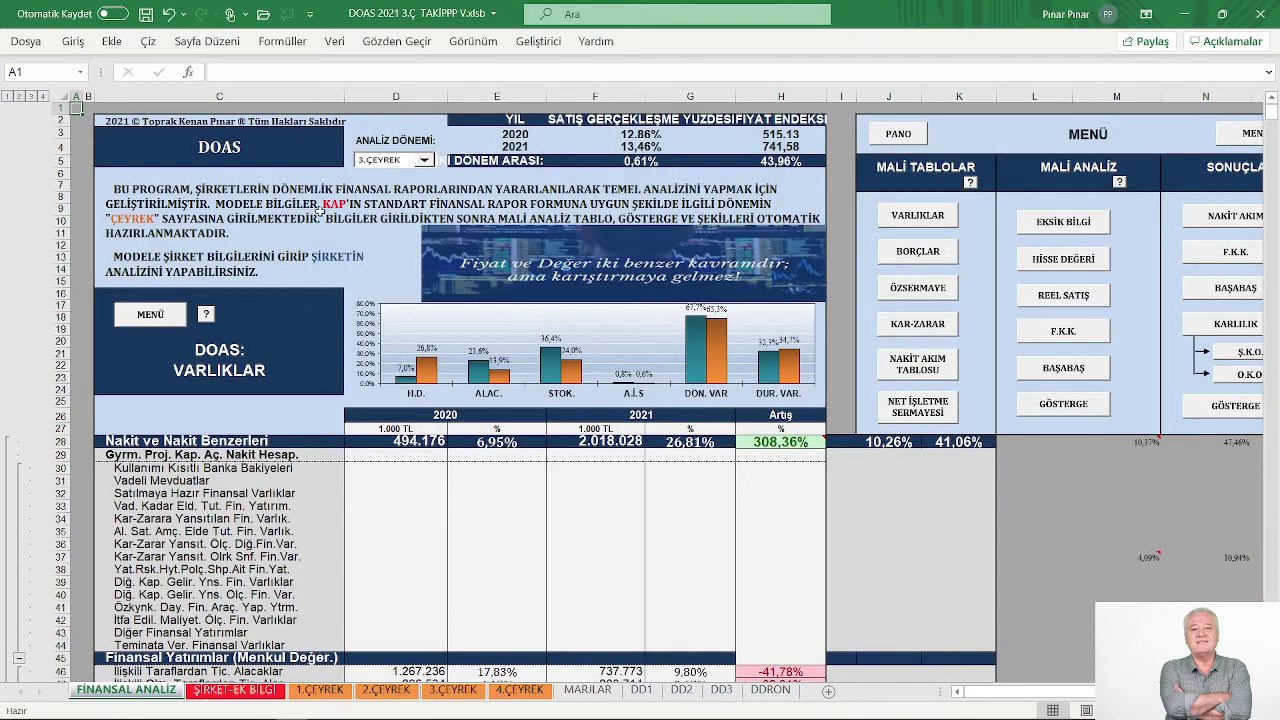
left_click(214, 152)
left_click(1066, 538)
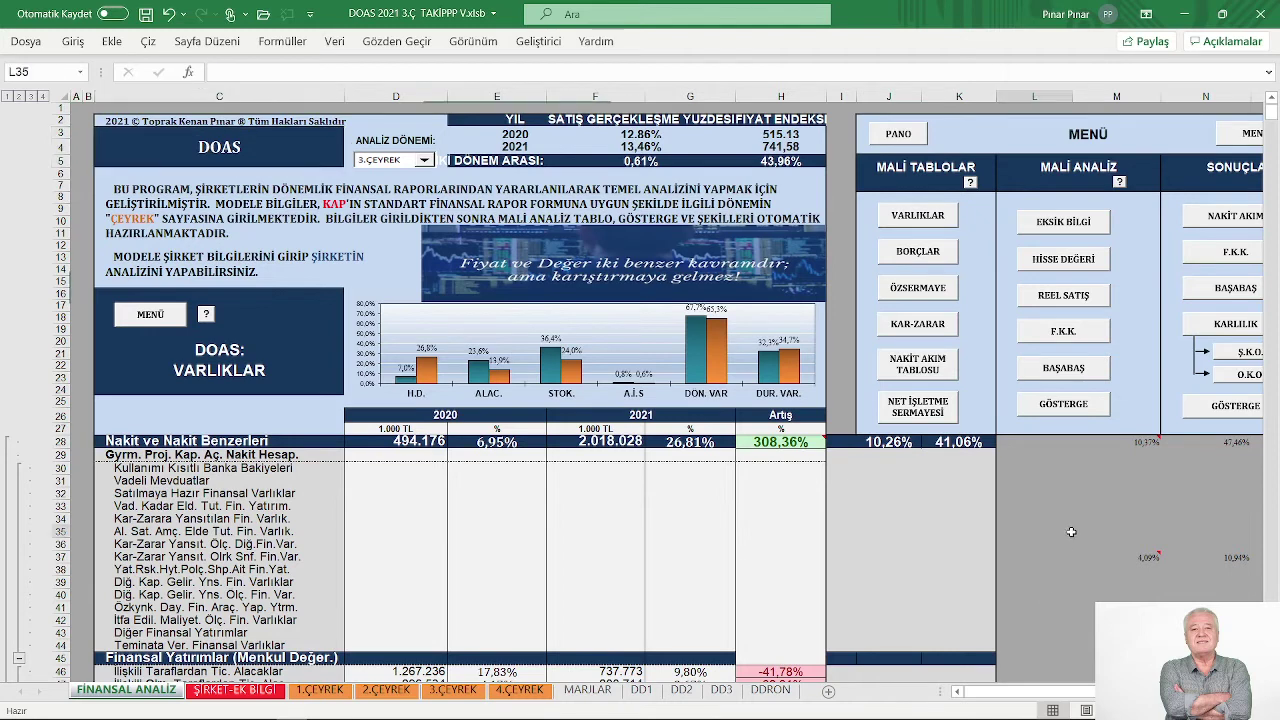